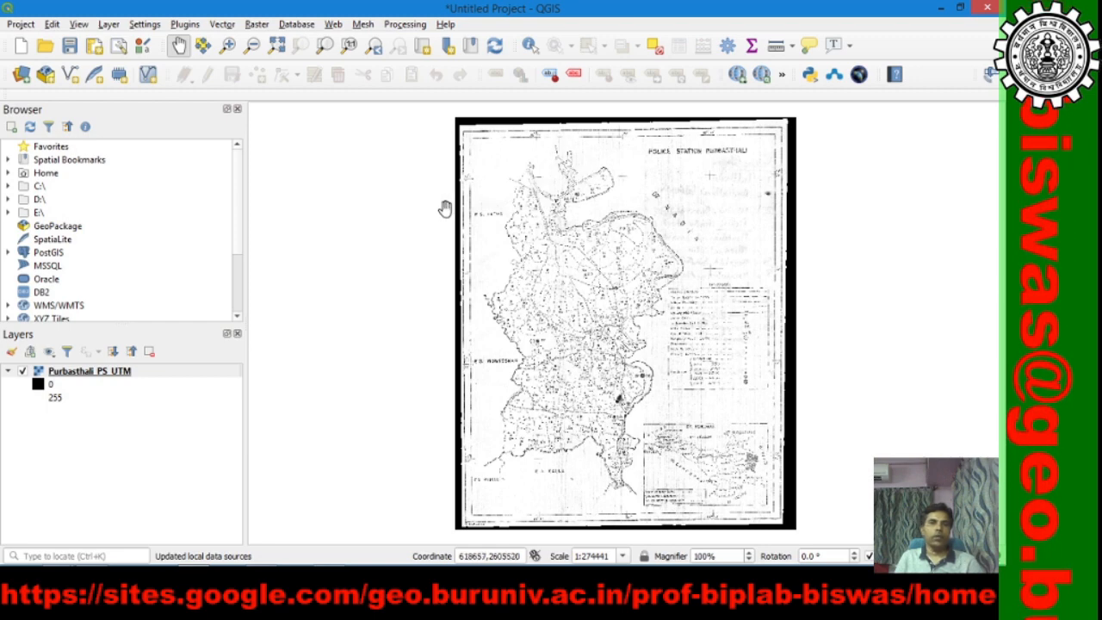
- Inspect the boundaries around the Bhagirathi River in the north of the scanned map up close, finishing at the full extent
left_click(237, 46)
left_click_drag(530, 159, 618, 221)
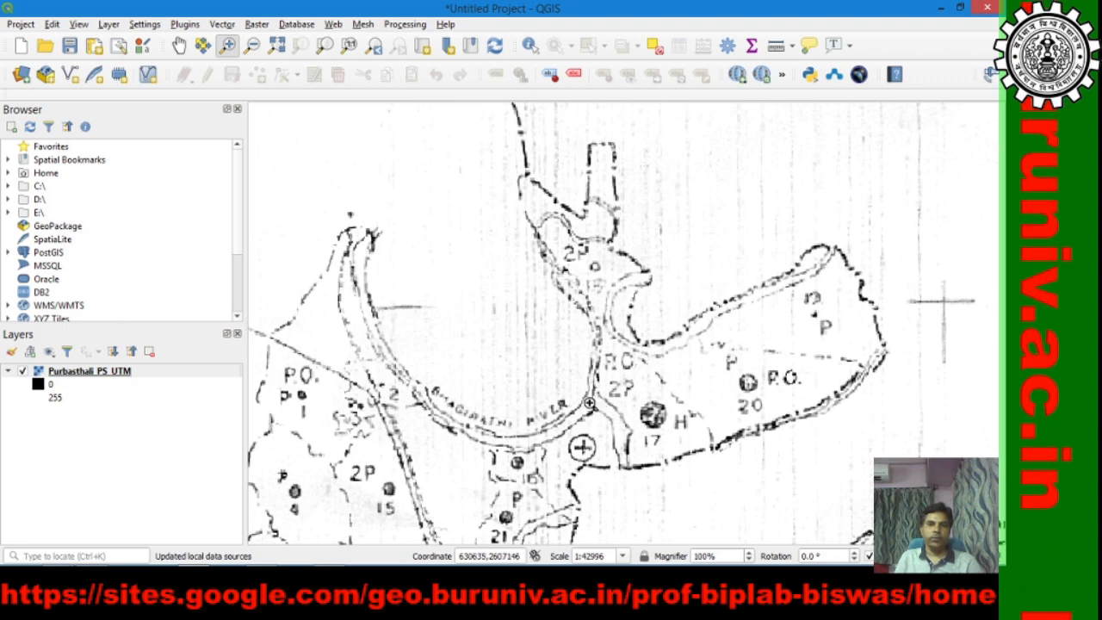
left_click(179, 45)
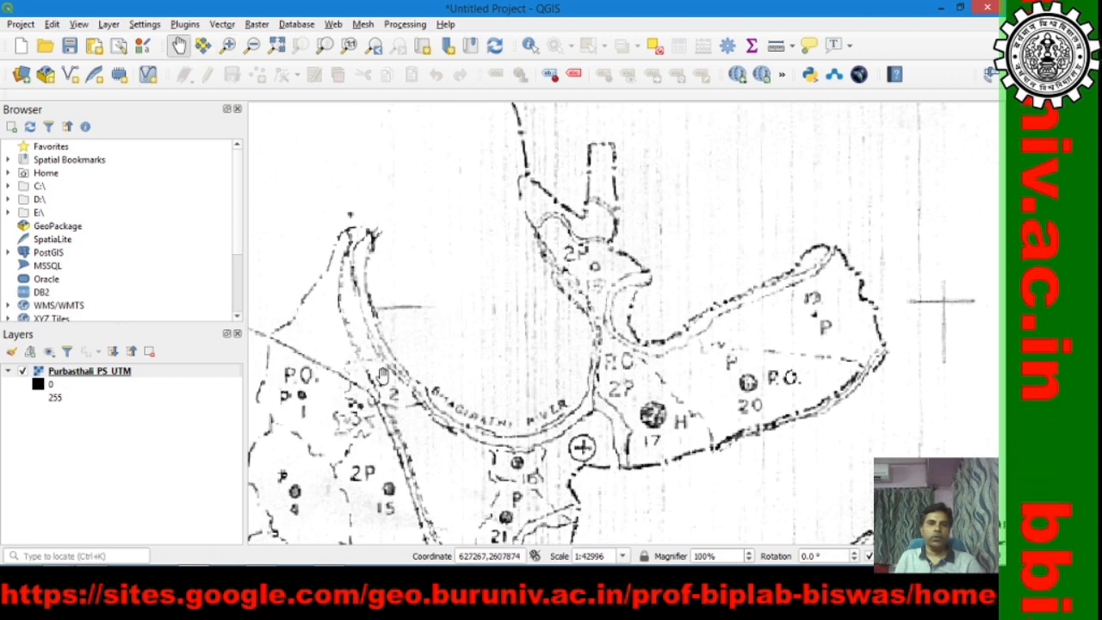
left_click_drag(392, 418, 492, 306)
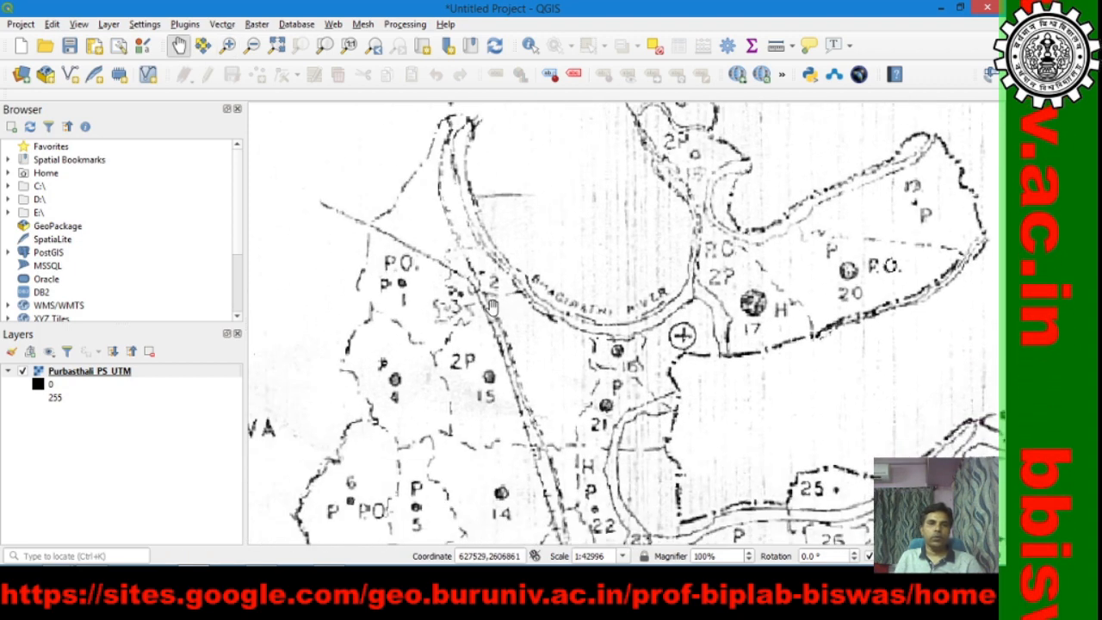
left_click(274, 46)
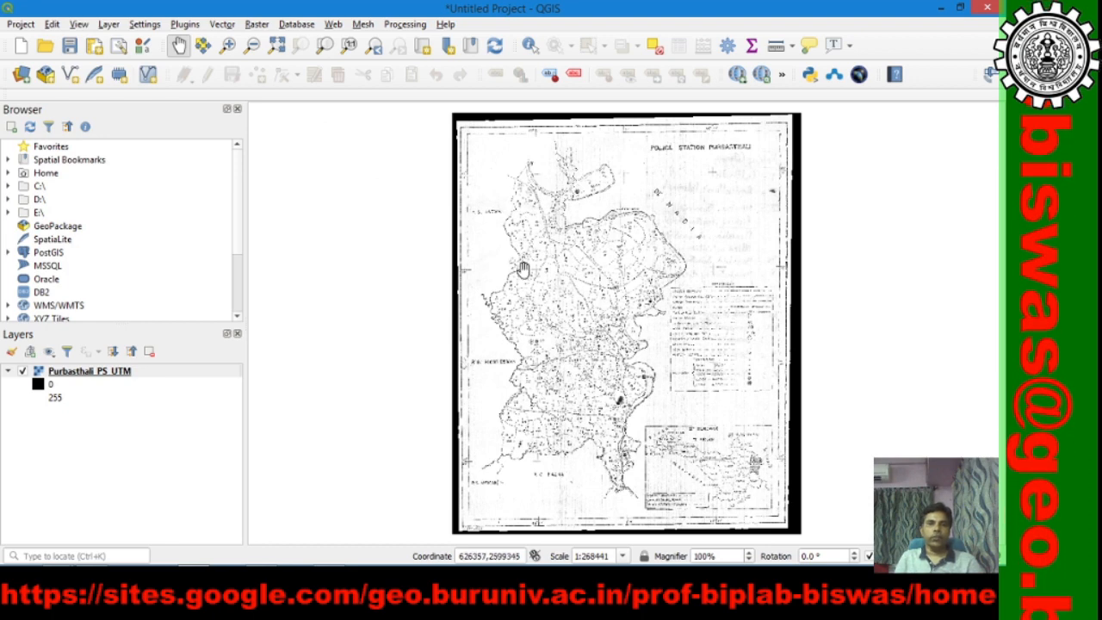
- Start a new shapefile layer and choose the GIS Tasks folder under MA 2nd Sem\2020 as its save location
left_click(109, 26)
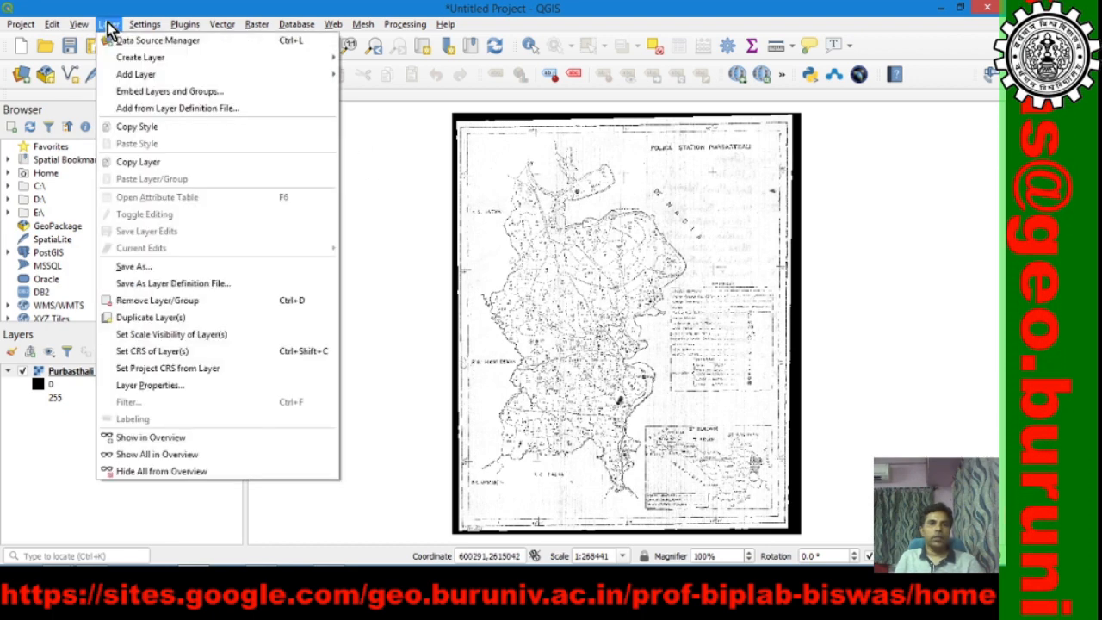
mouse_move(181, 57)
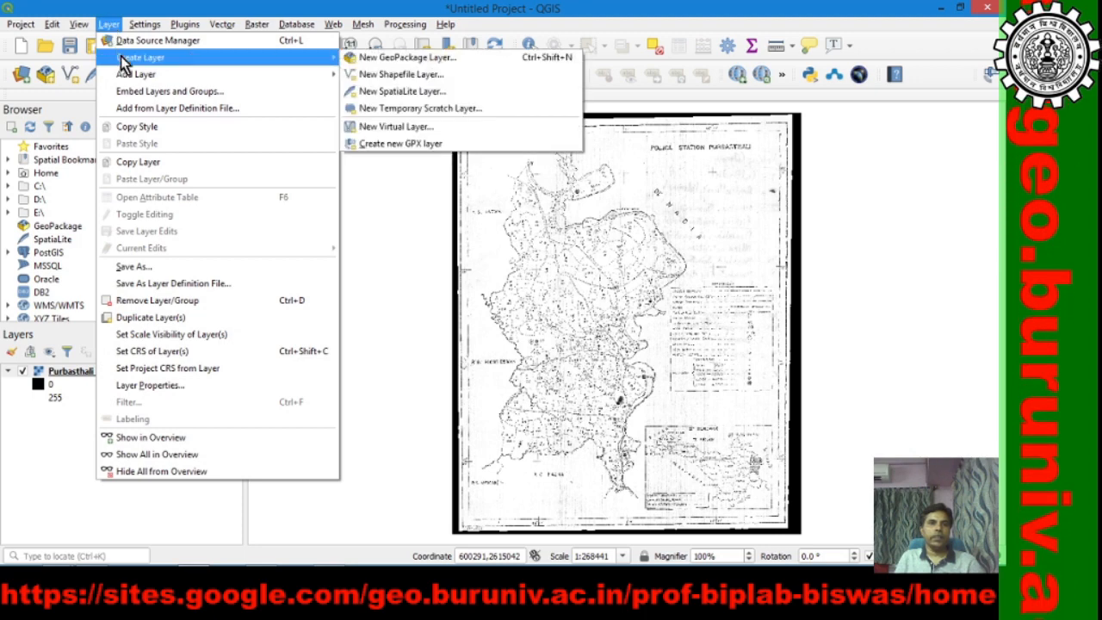
left_click(444, 75)
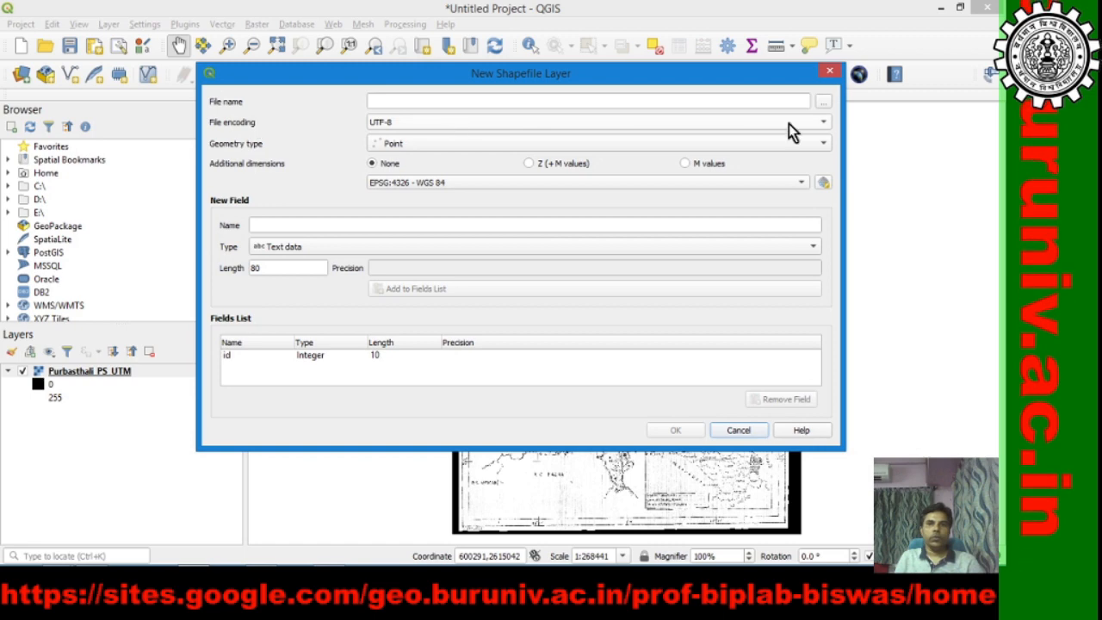
left_click(824, 103)
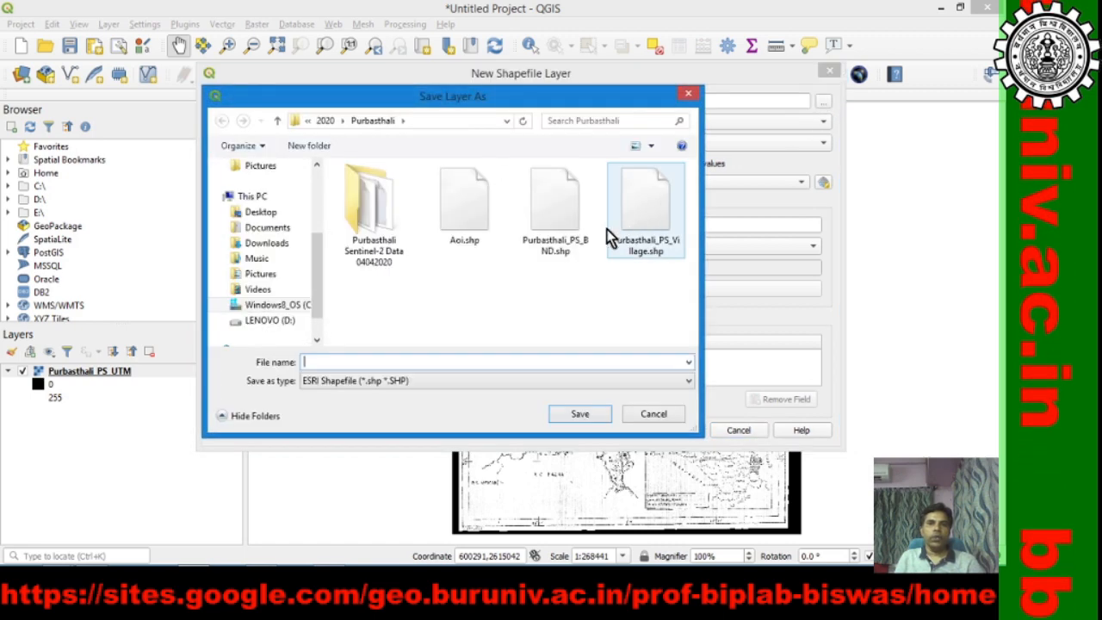
left_click(325, 121)
double_click(396, 205)
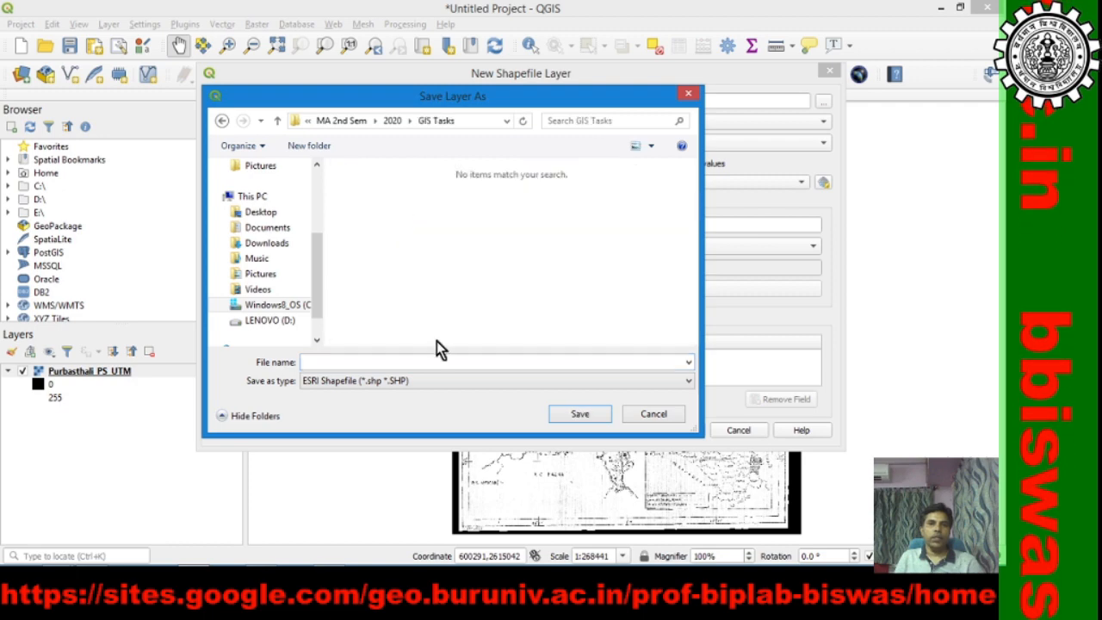
- Name the new shapefile Purbasthali_PS_OuterBND and save that as its file path
left_click(390, 363)
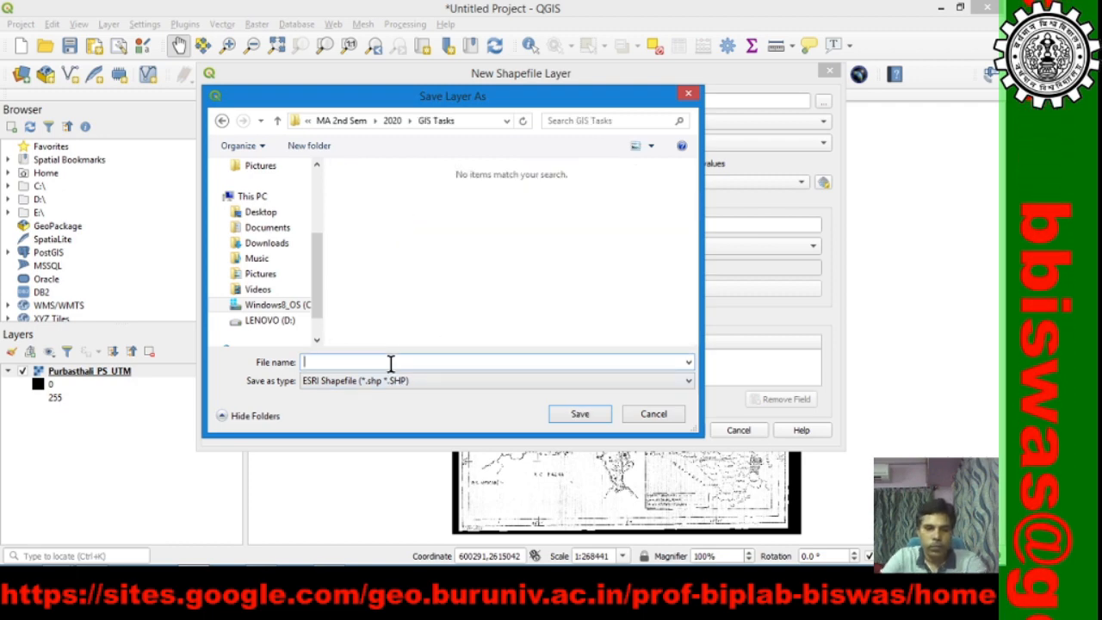
type("Pu")
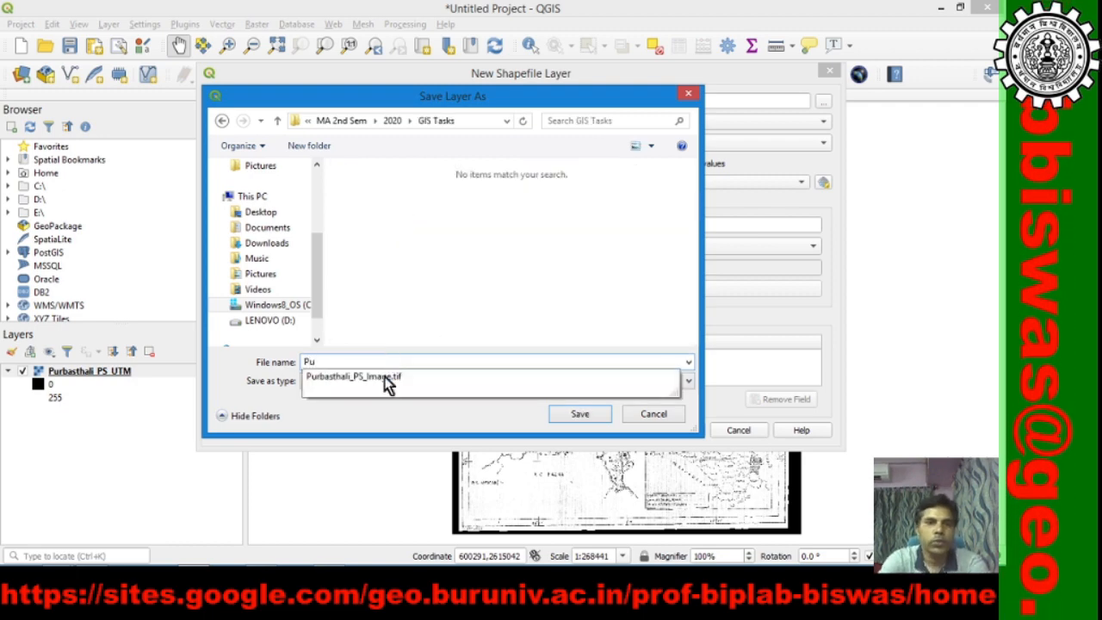
left_click(406, 384)
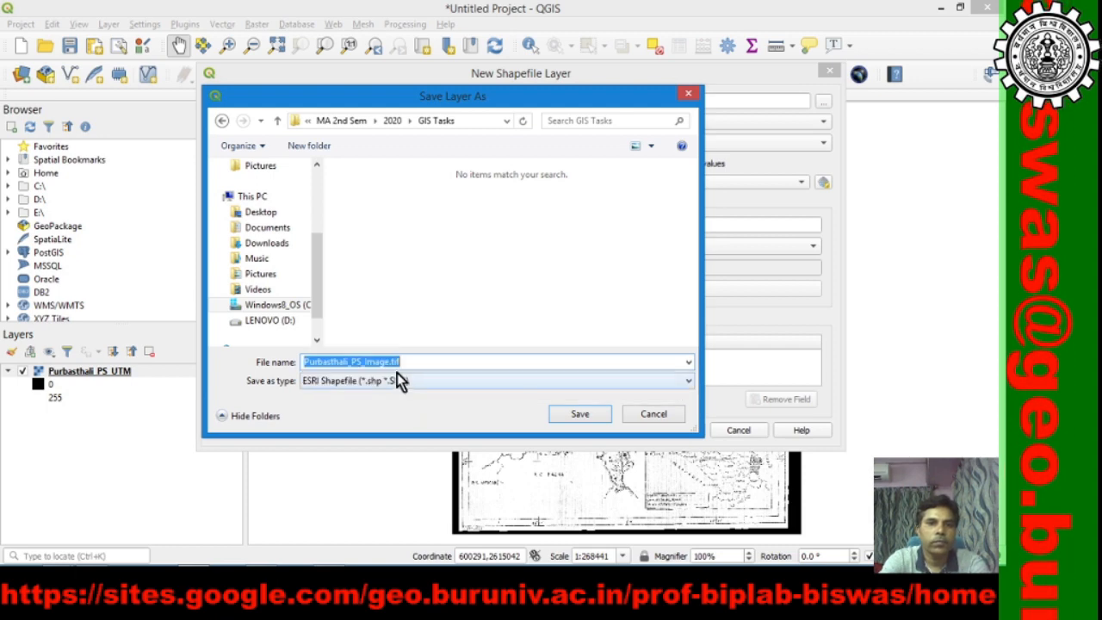
left_click(405, 362)
key("BackSpace")
key("BackSpace")
key("BackSpace")
key("BackSpace")
key("BackSpace")
key("BackSpace")
key("BackSpace")
key("BackSpace")
key("BackSpace")
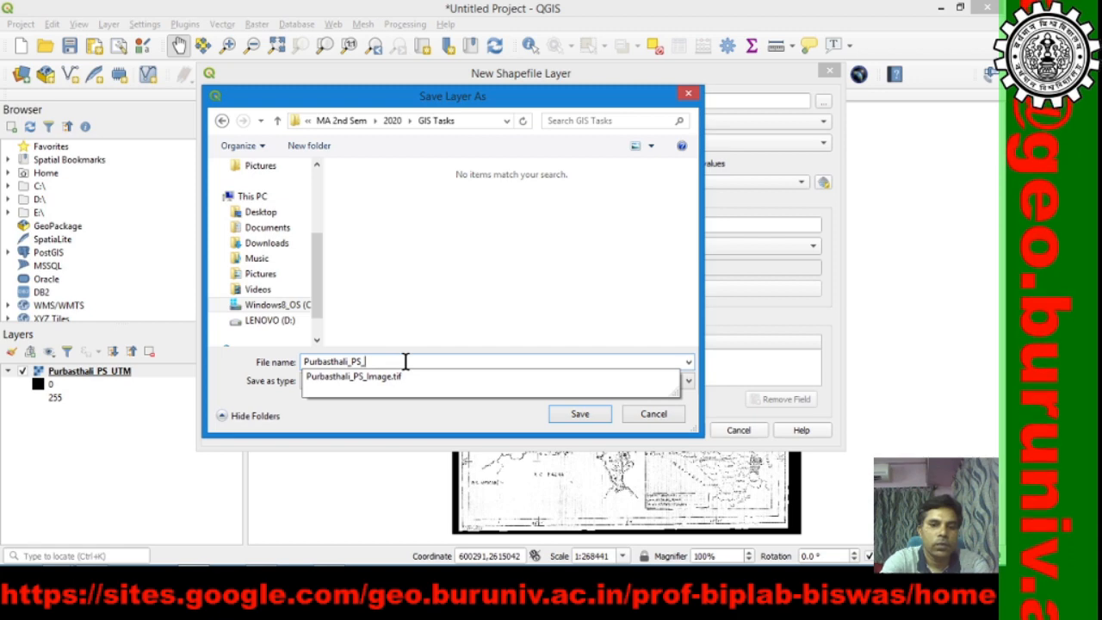
type("OuterBND")
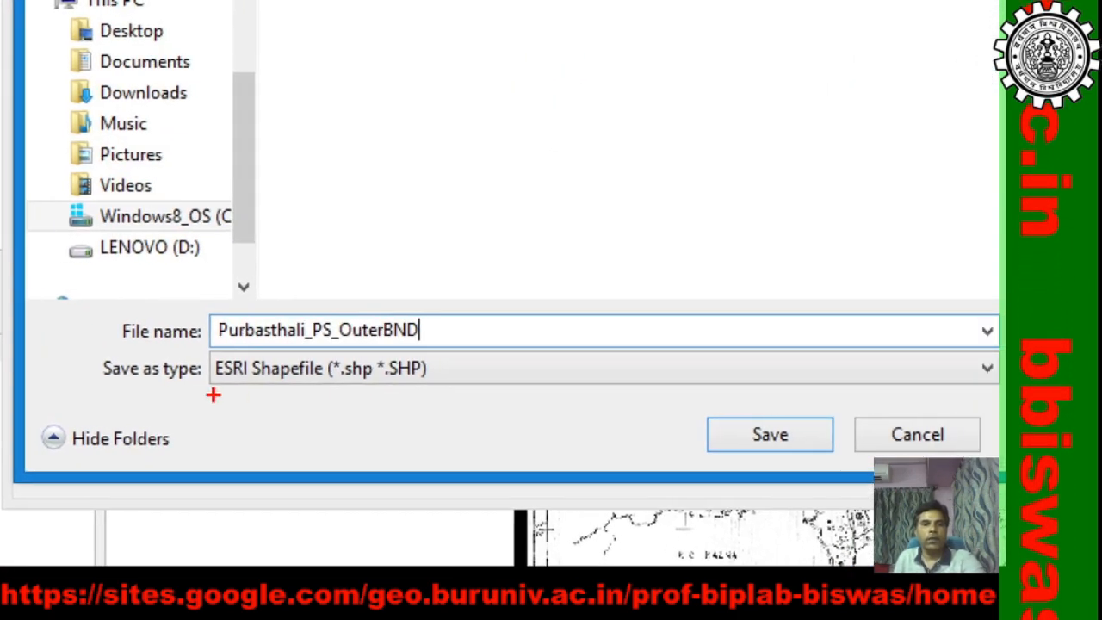
left_click_drag(213, 394, 493, 395)
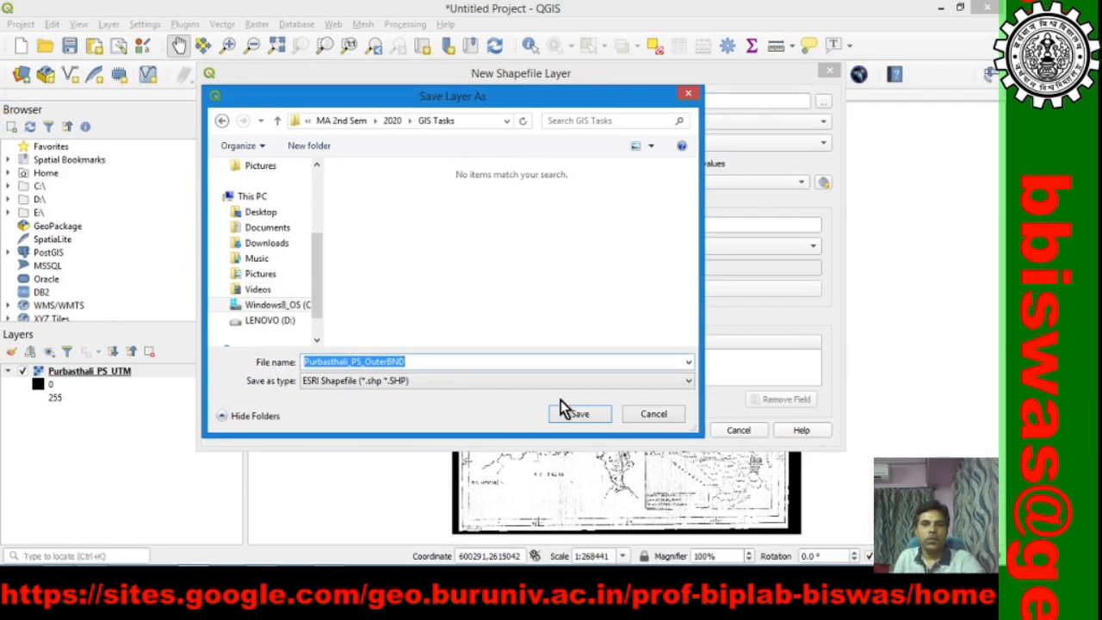
left_click(579, 414)
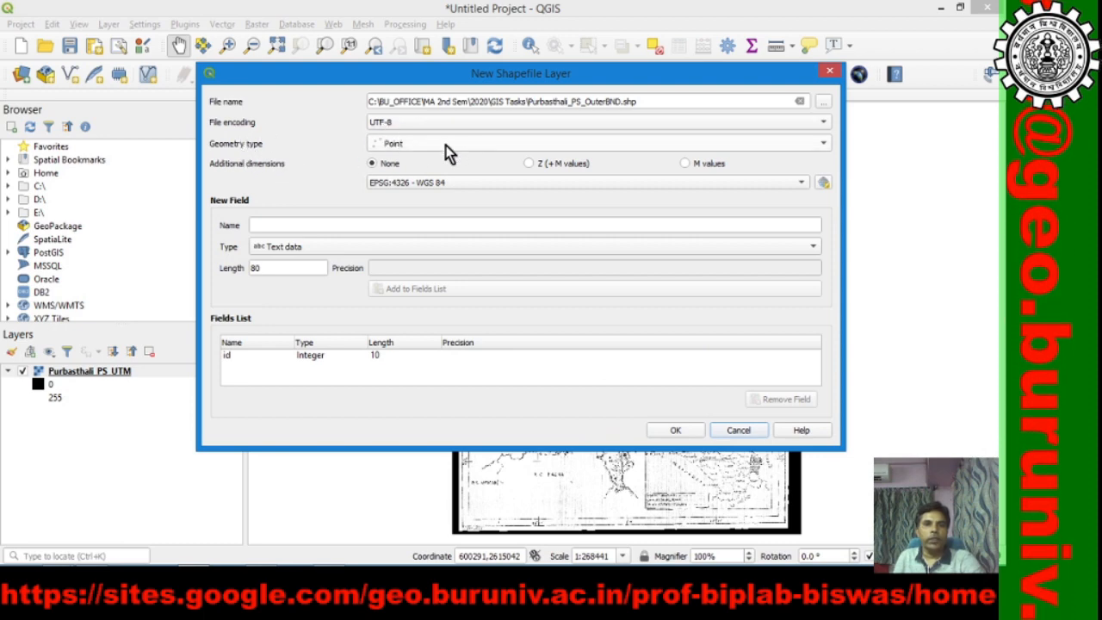
- Set the new shapefile's geometry type to Polygon
left_click(823, 144)
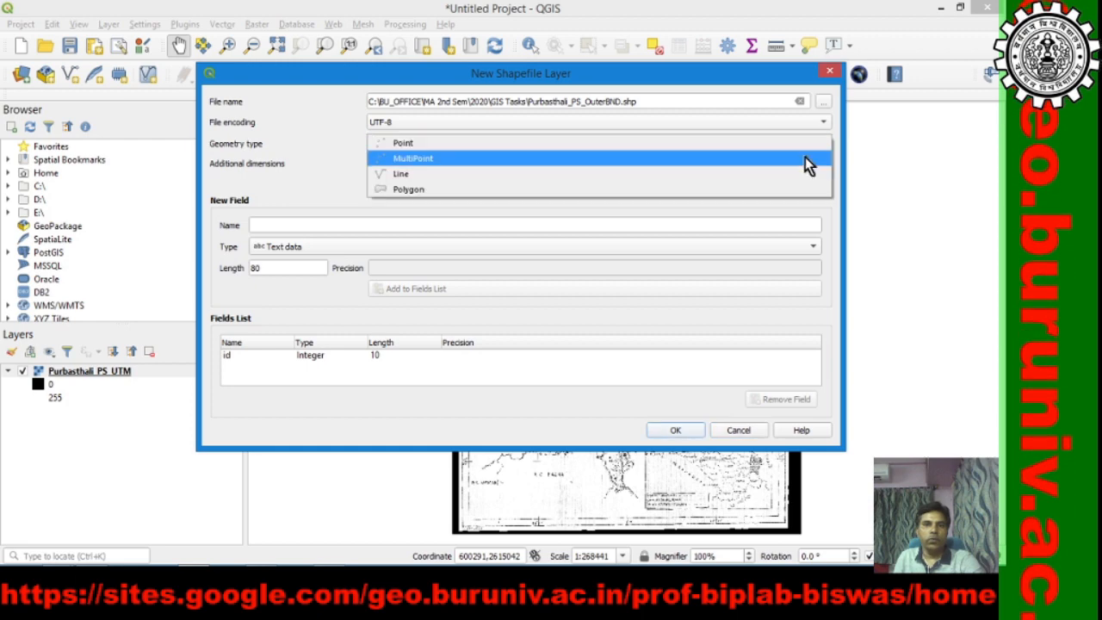
left_click(777, 190)
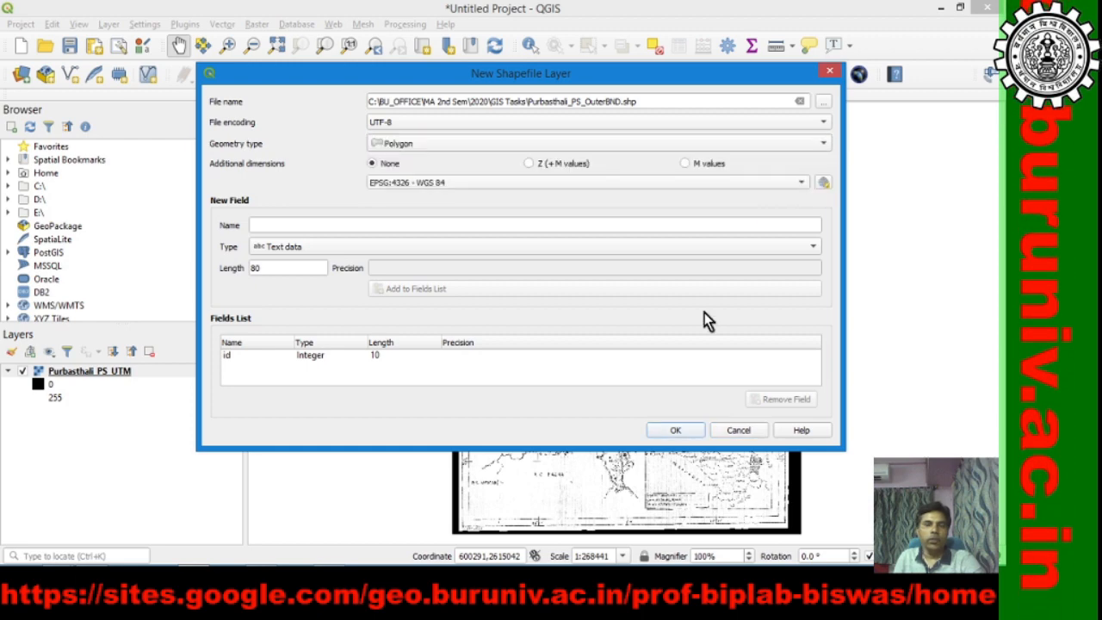
left_click_drag(667, 80, 1101, 26)
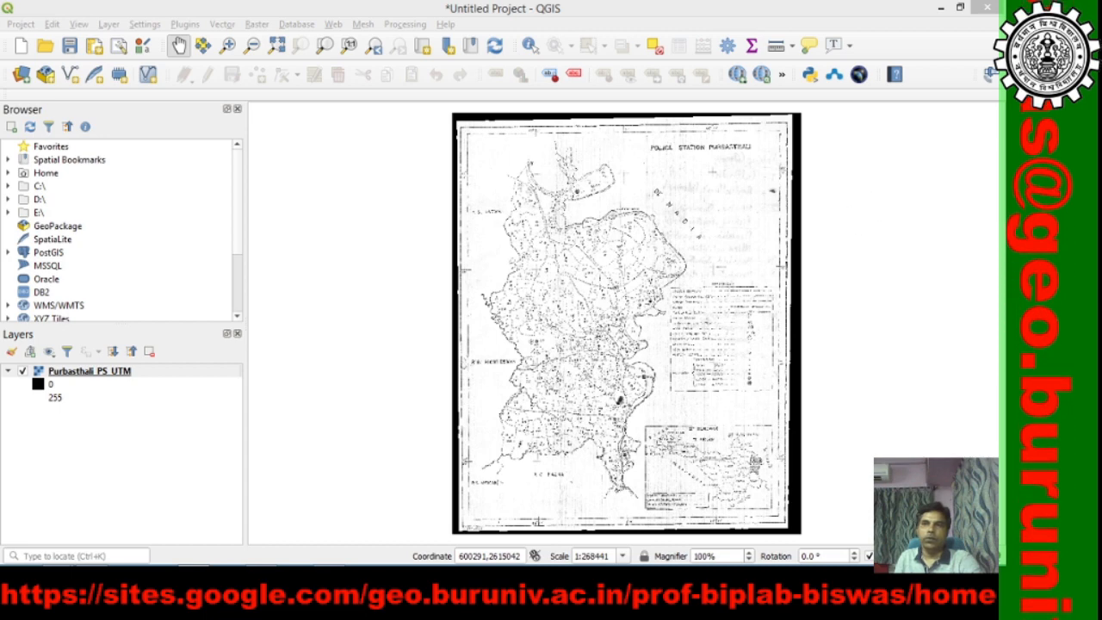
left_click_drag(1097, 138, 302, 103)
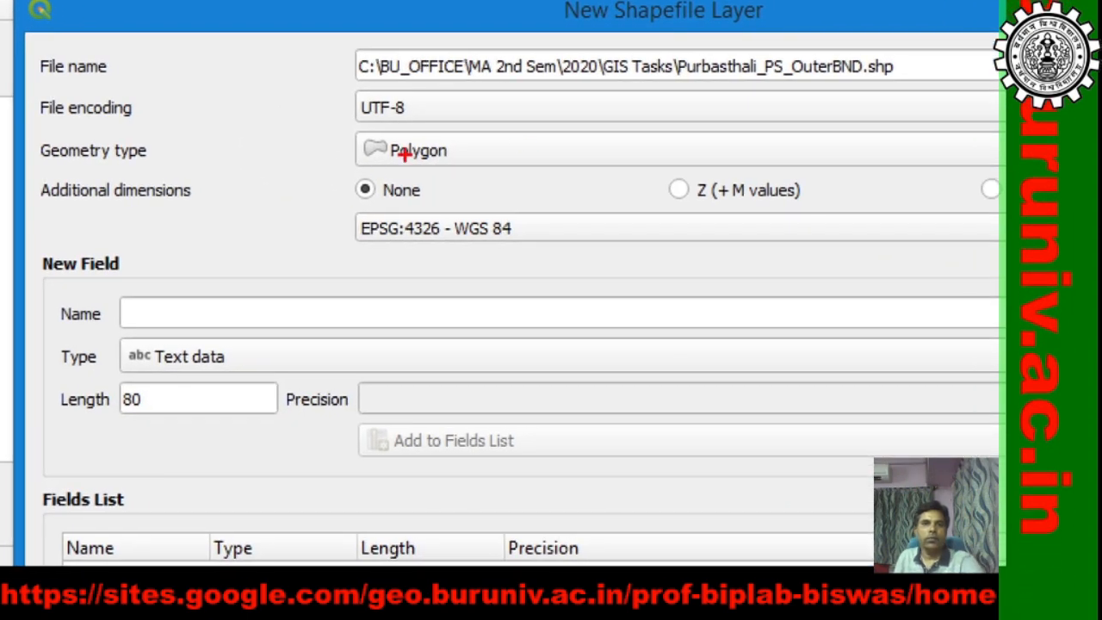
left_click_drag(319, 171, 559, 165)
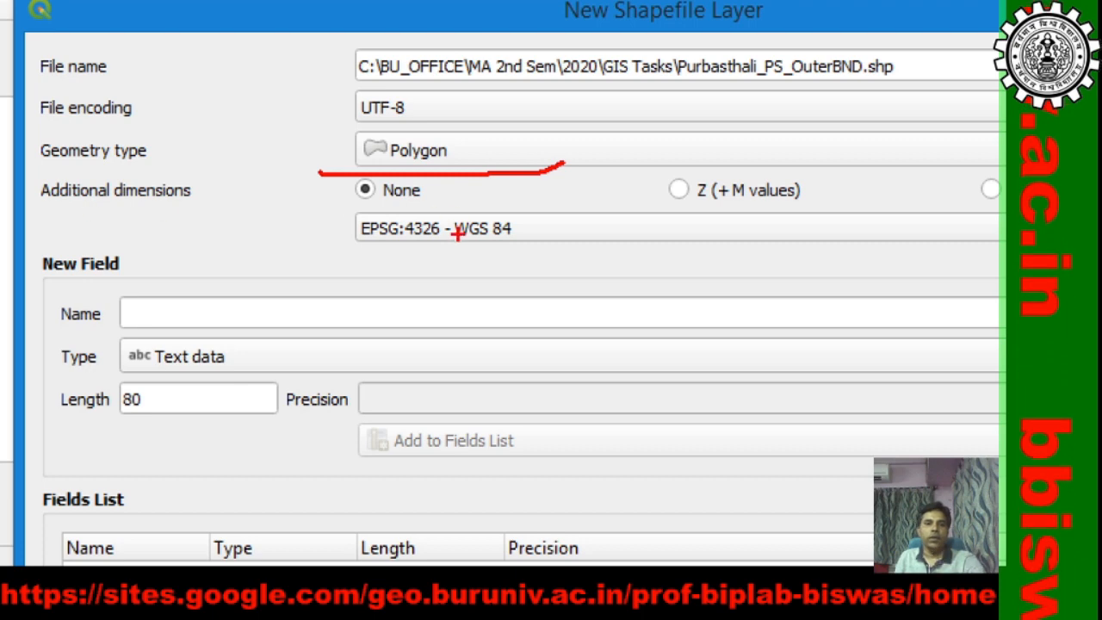
key("Escape")
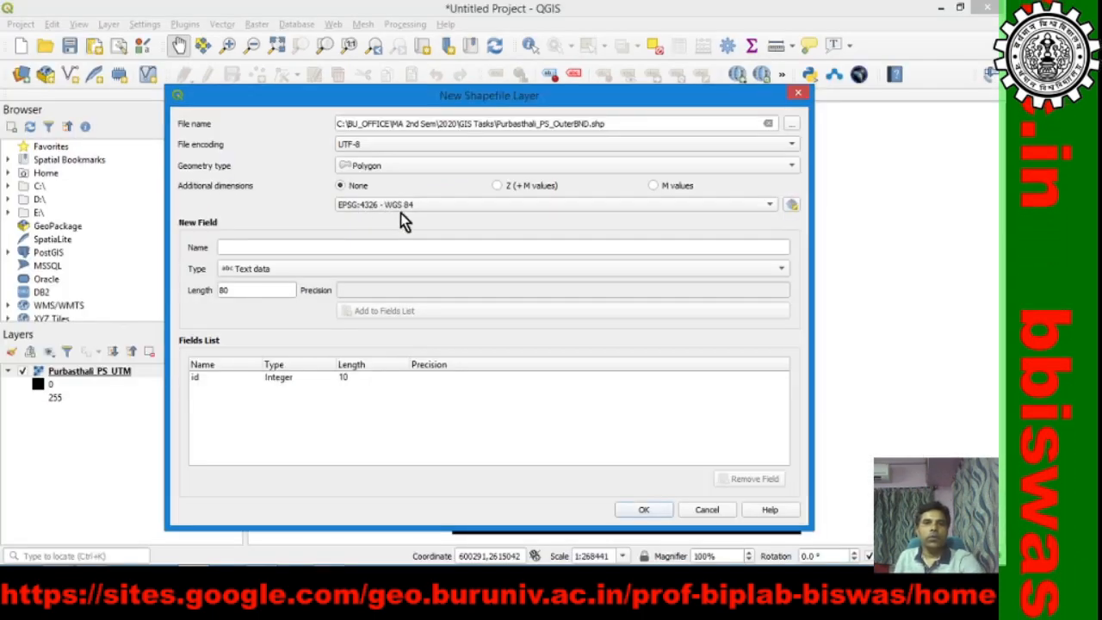
- Set the new shapefile's coordinate reference system to WGS 84 / UTM zone 45N (EPSG:32645)
left_click(793, 206)
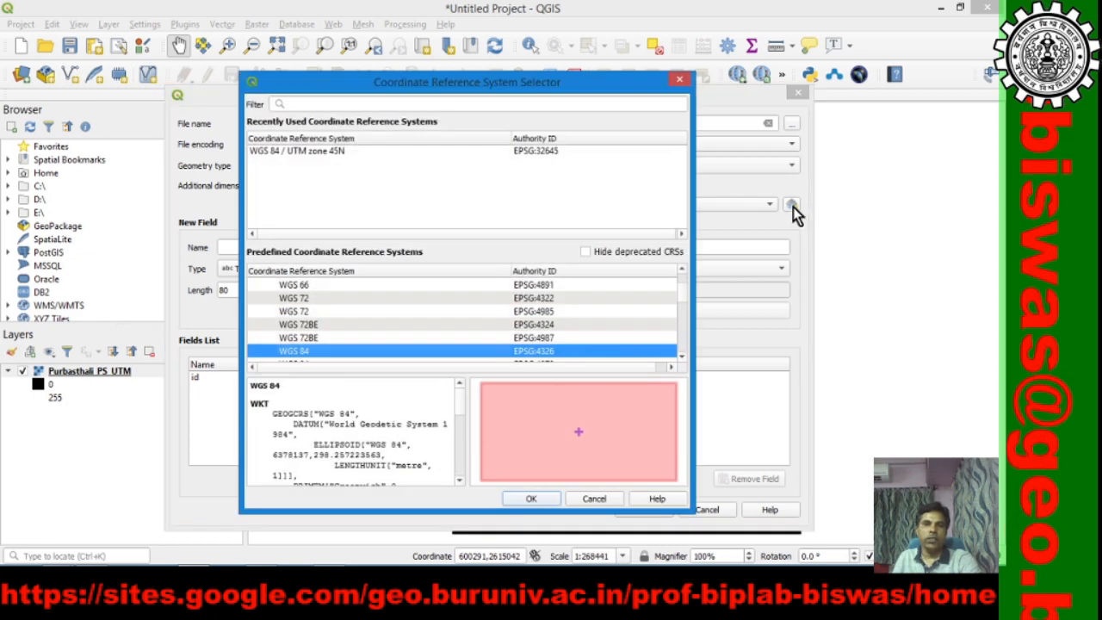
left_click(338, 150)
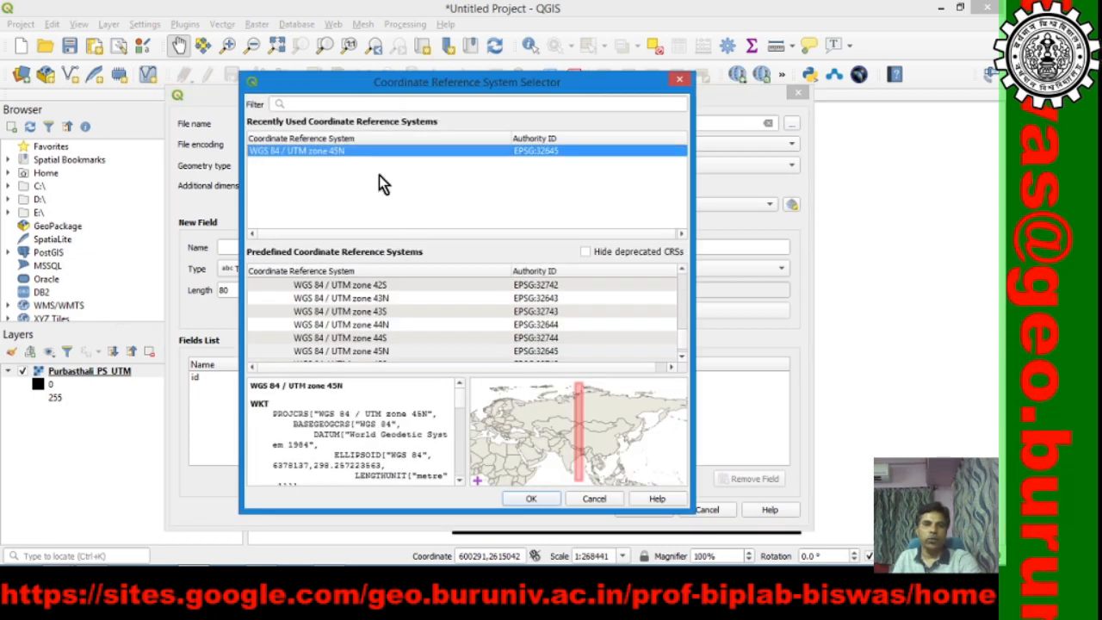
left_click(531, 499)
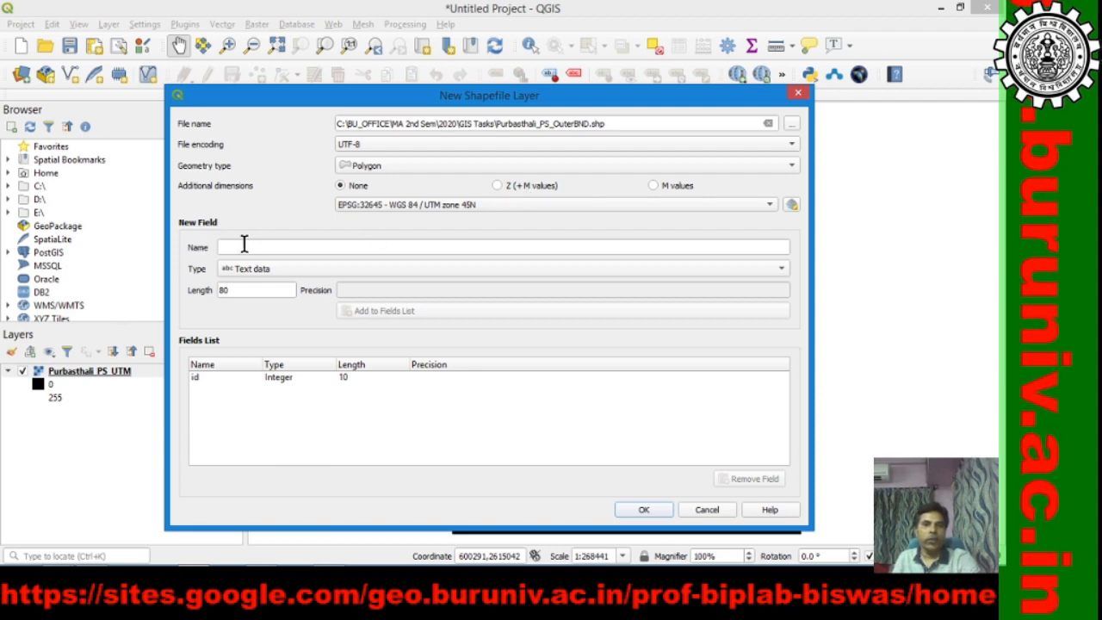
- Add a whole-number field named JL with length 4 to the fields list, and create the shapefile layer
left_click(242, 247)
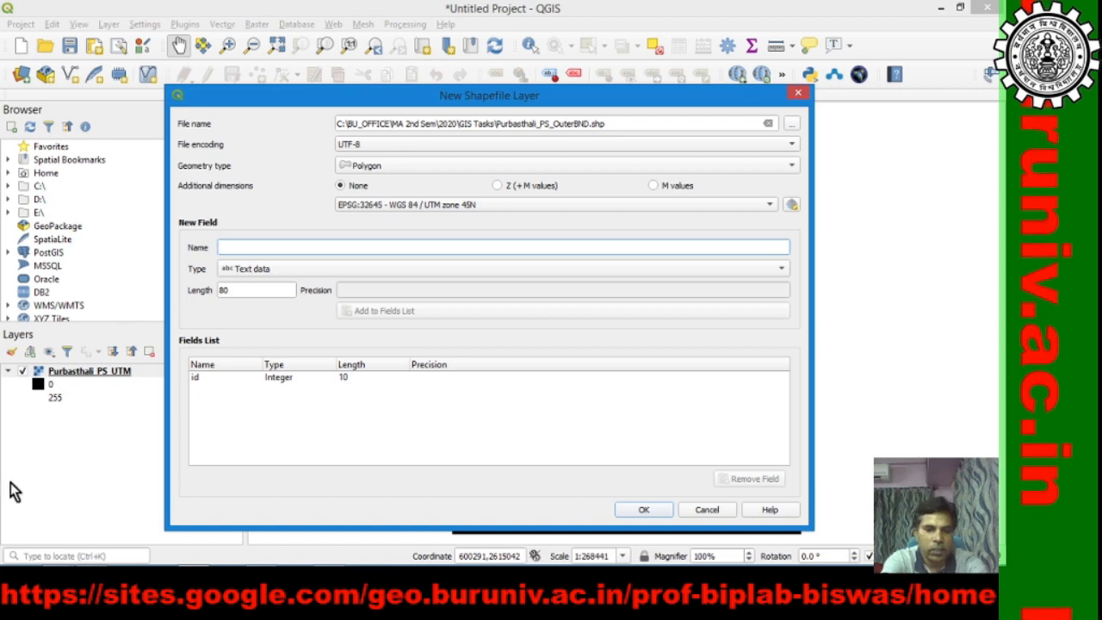
type("JL")
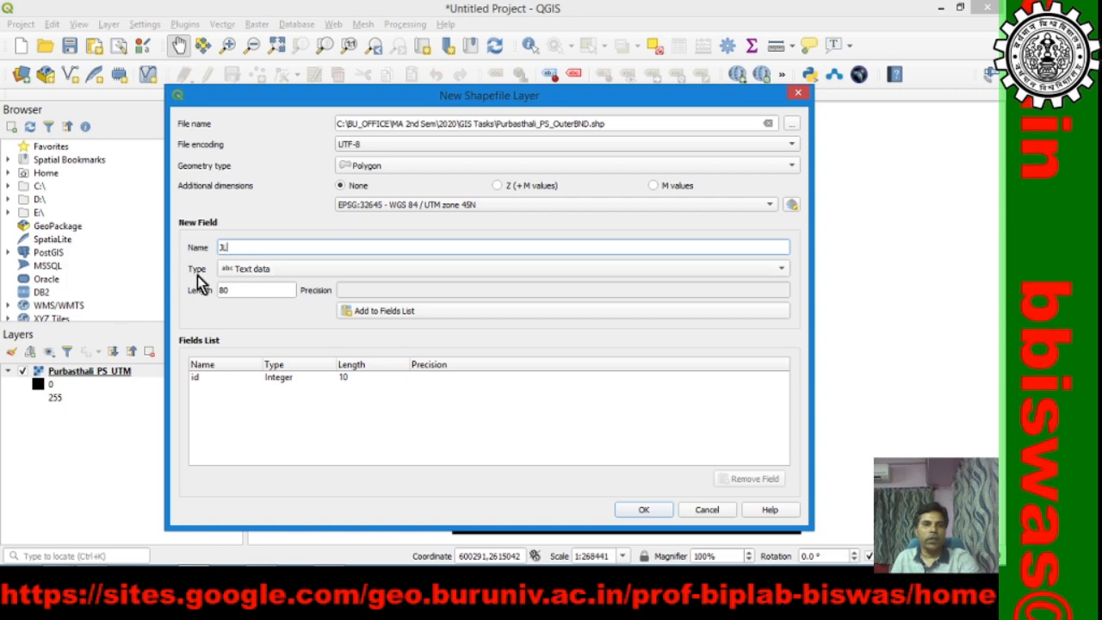
left_click(288, 271)
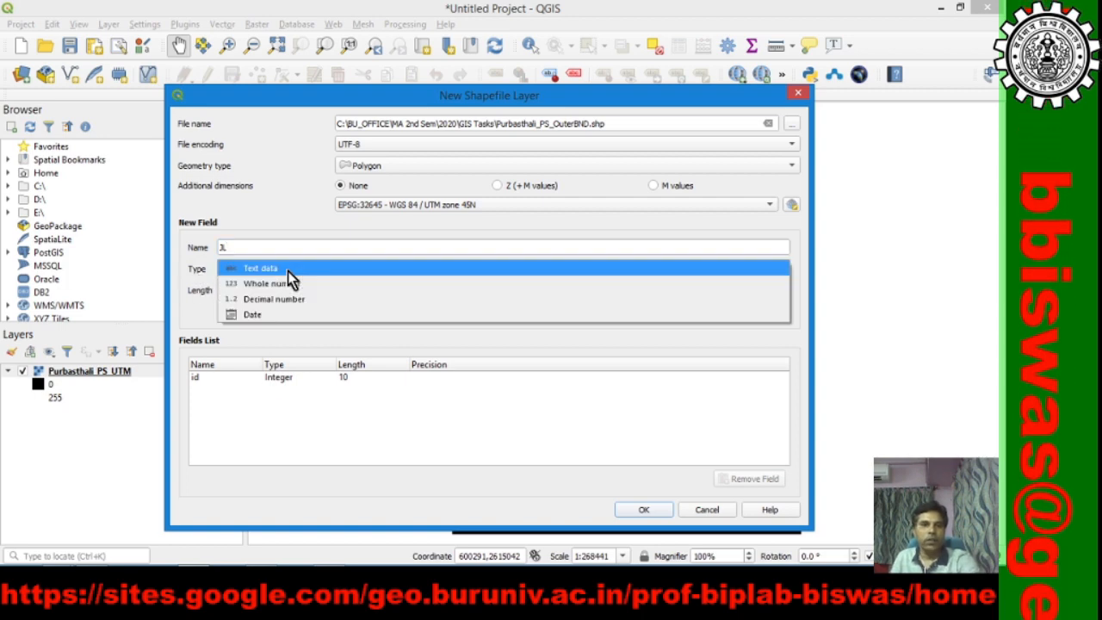
left_click(300, 287)
left_click(267, 290)
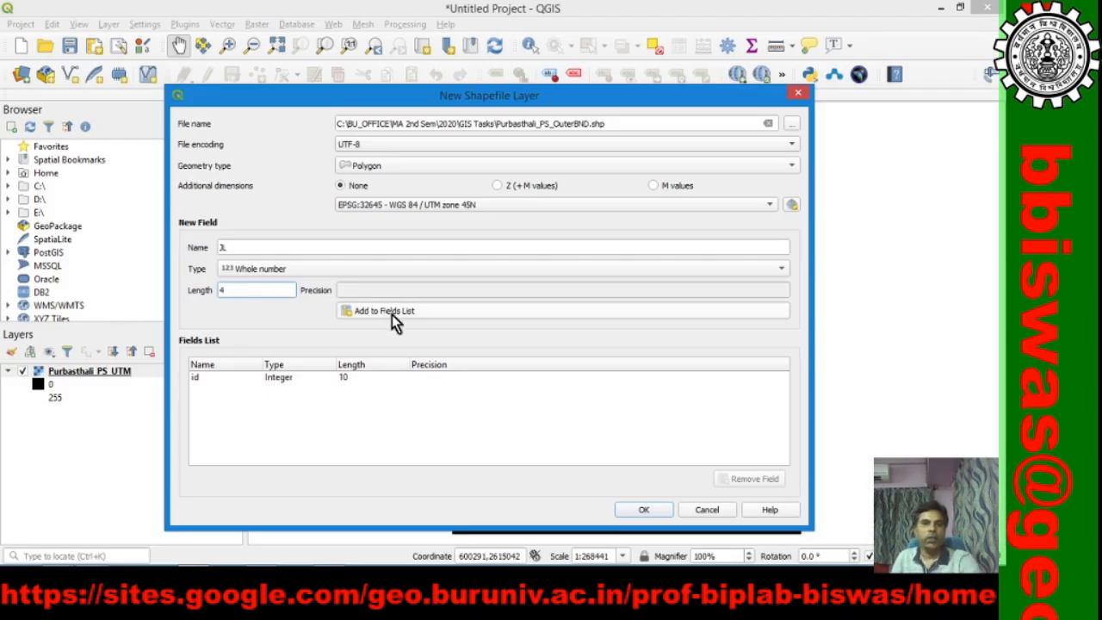
left_click(432, 334)
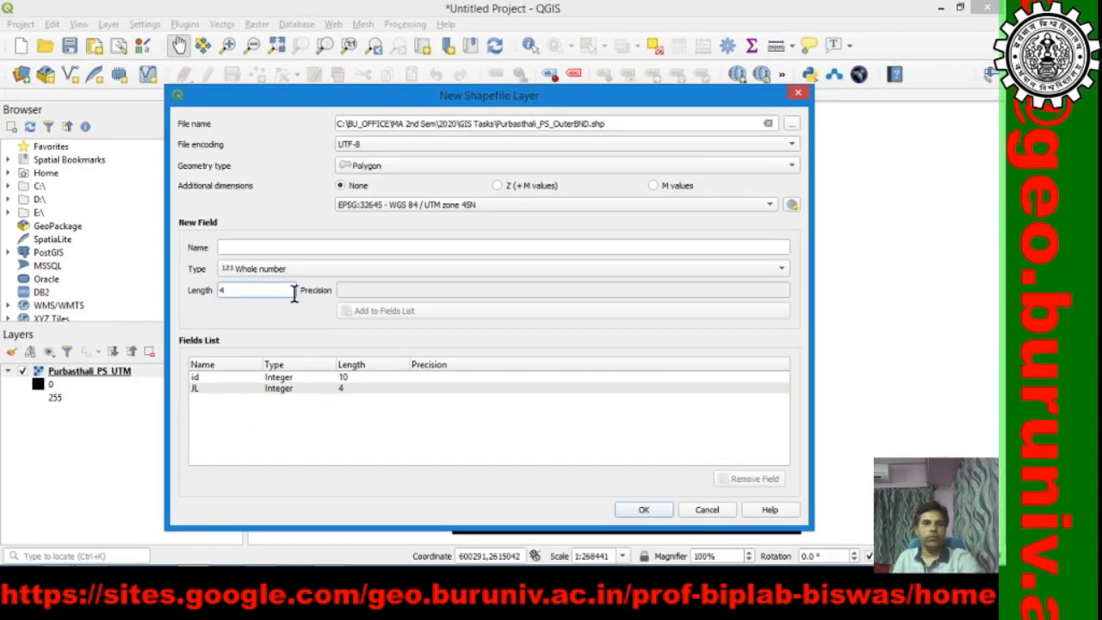
left_click(644, 510)
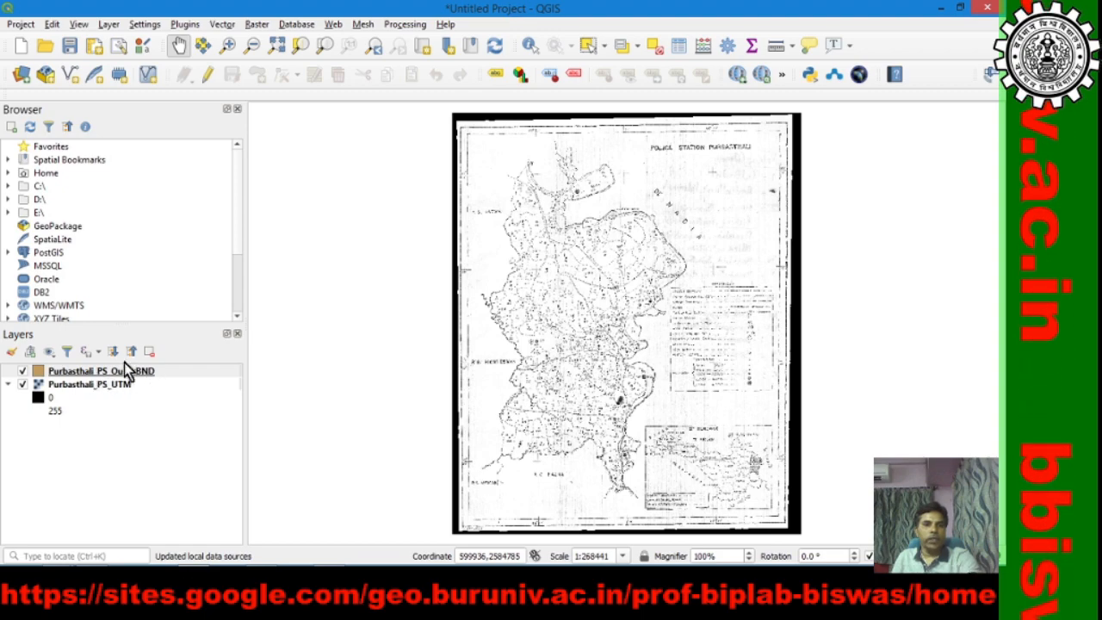
- Make the Purbasthali_PS_OuterBND layer editable and start adding a polygon feature
mouse_move(108, 392)
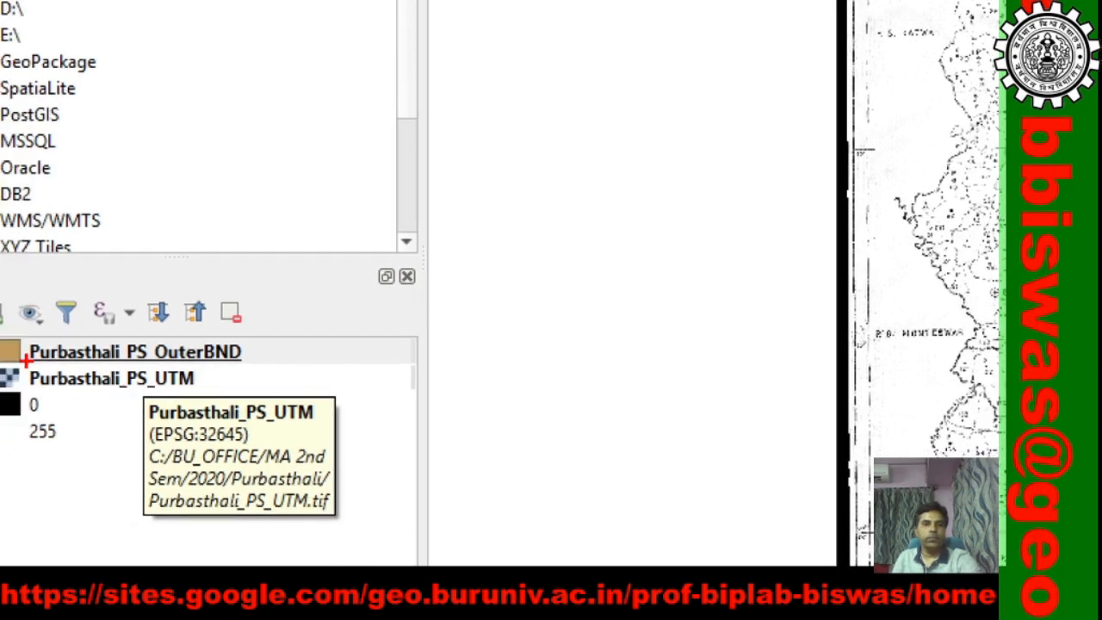
left_click_drag(30, 363, 248, 366)
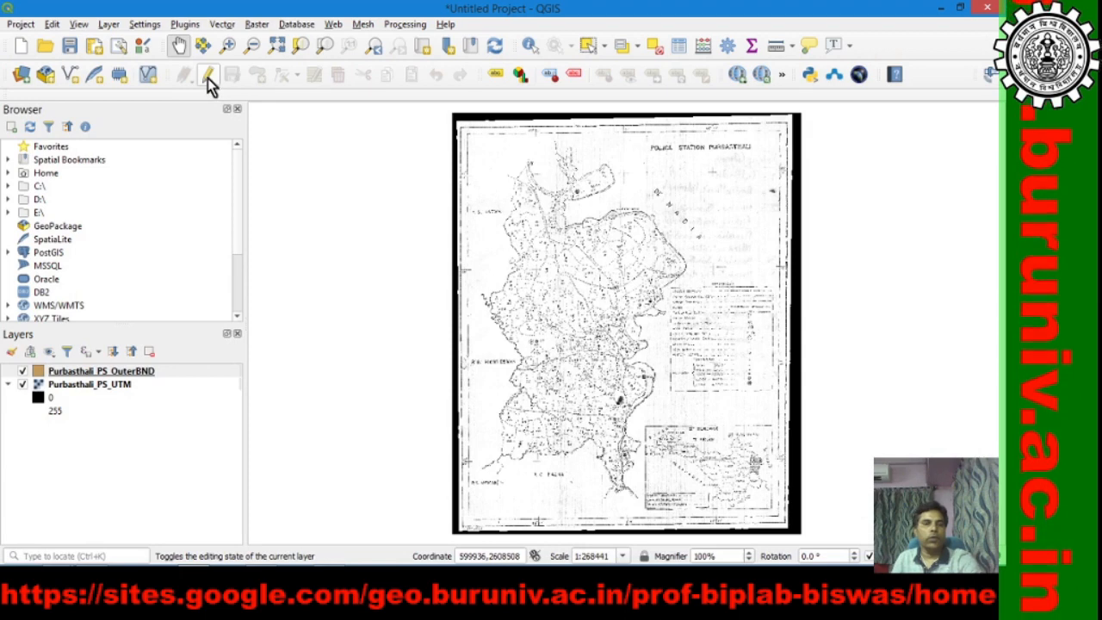
left_click(207, 76)
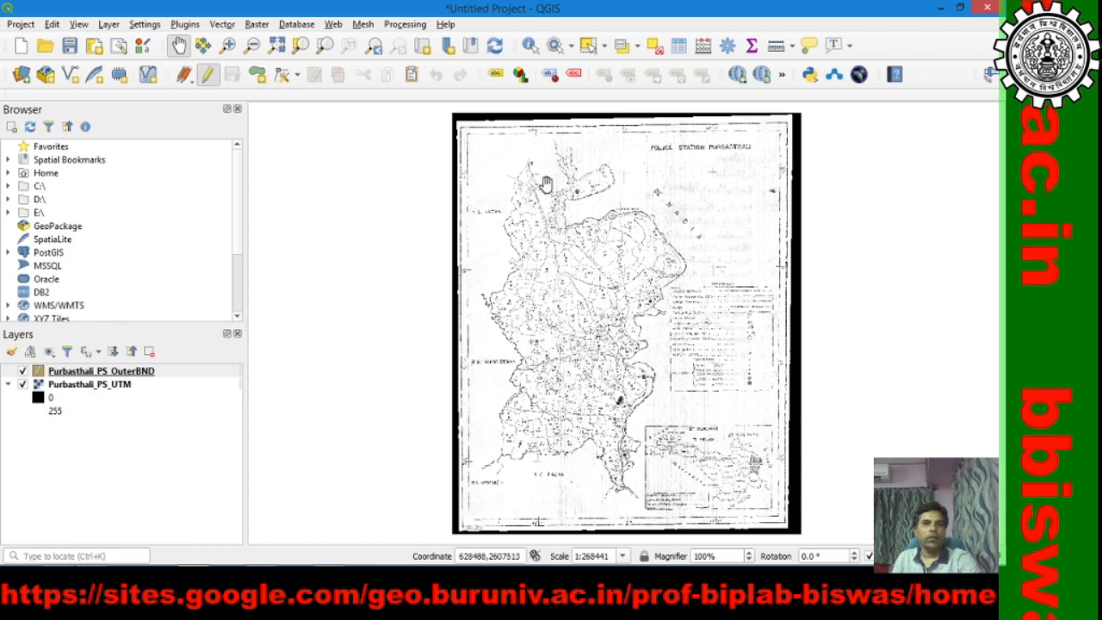
left_click(262, 76)
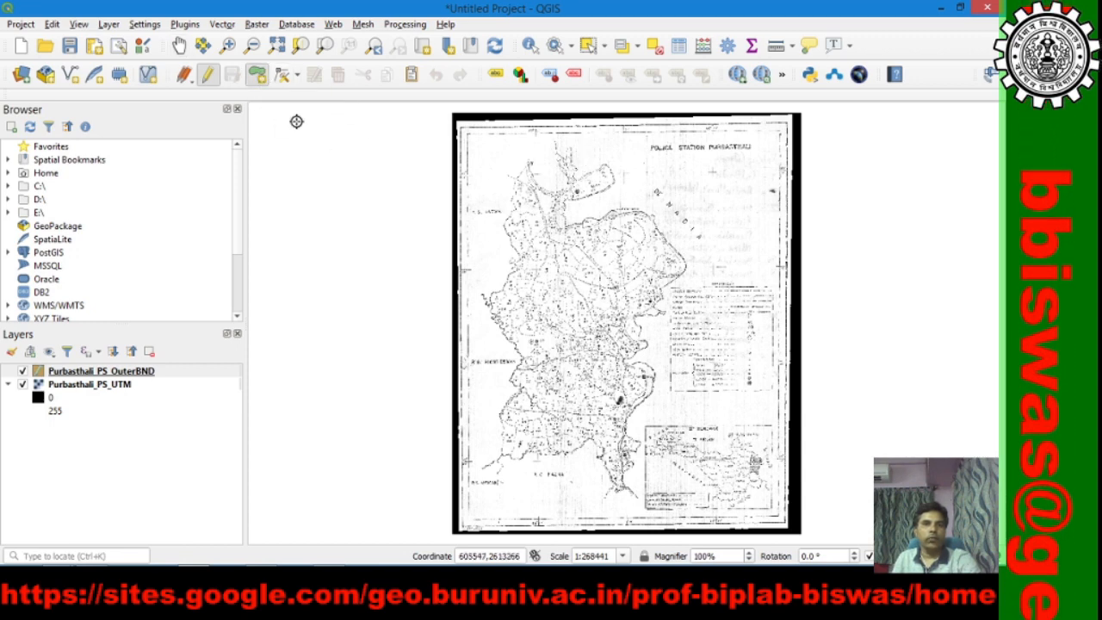
- Examine the northern end of the police station boundary on the scanned map, up close and in overview
left_click(227, 45)
left_click_drag(544, 136, 599, 200)
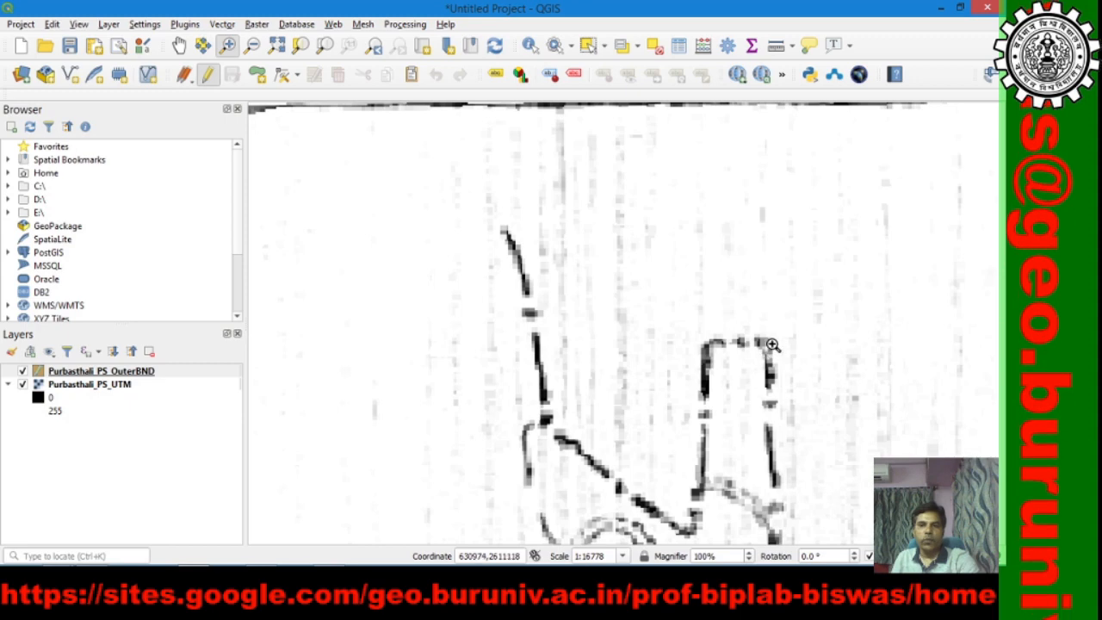
left_click(179, 45)
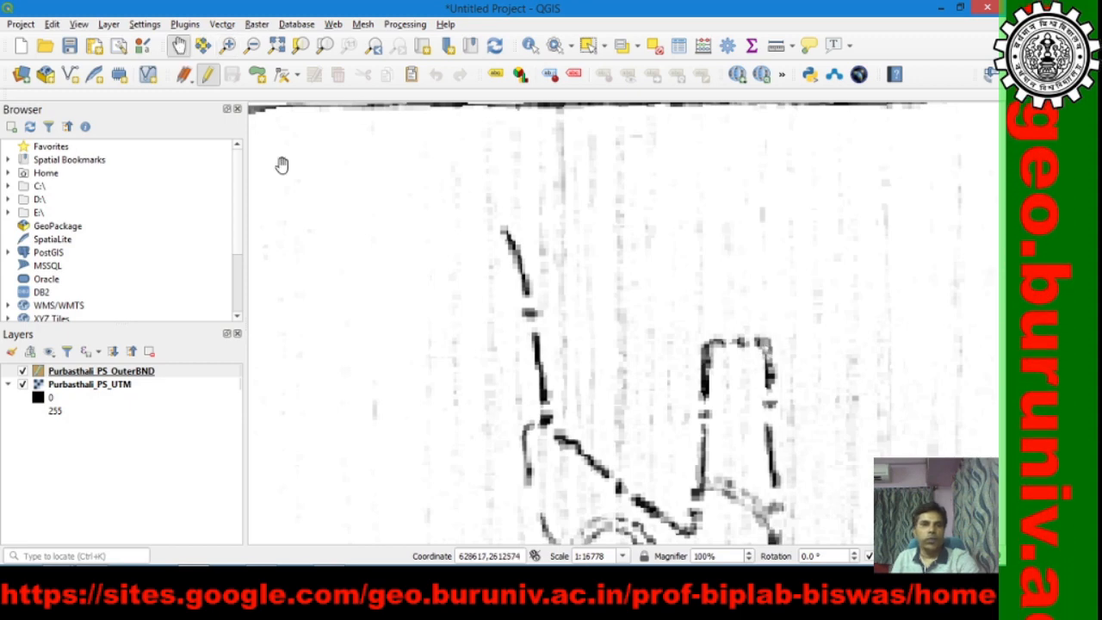
left_click_drag(508, 372, 332, 207)
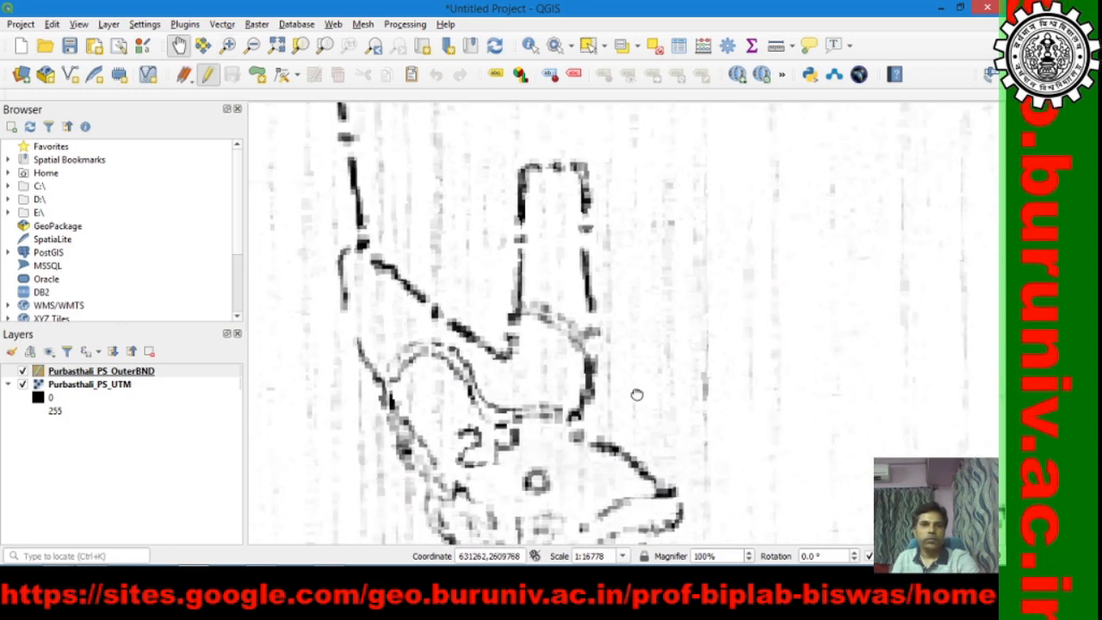
left_click_drag(635, 389, 551, 368)
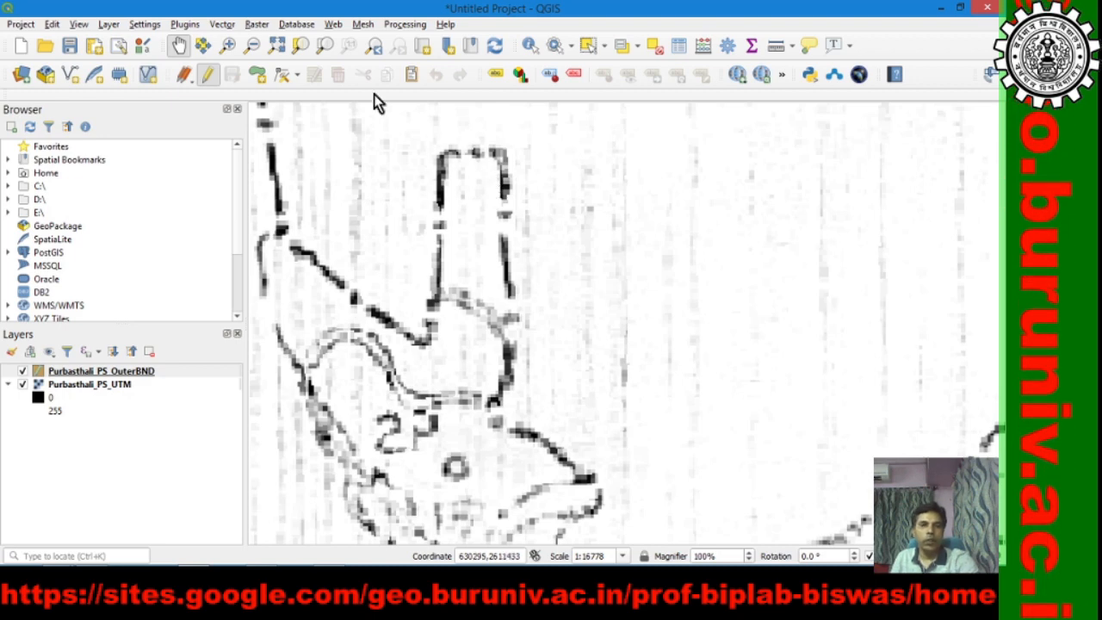
left_click(251, 45)
left_click(497, 229)
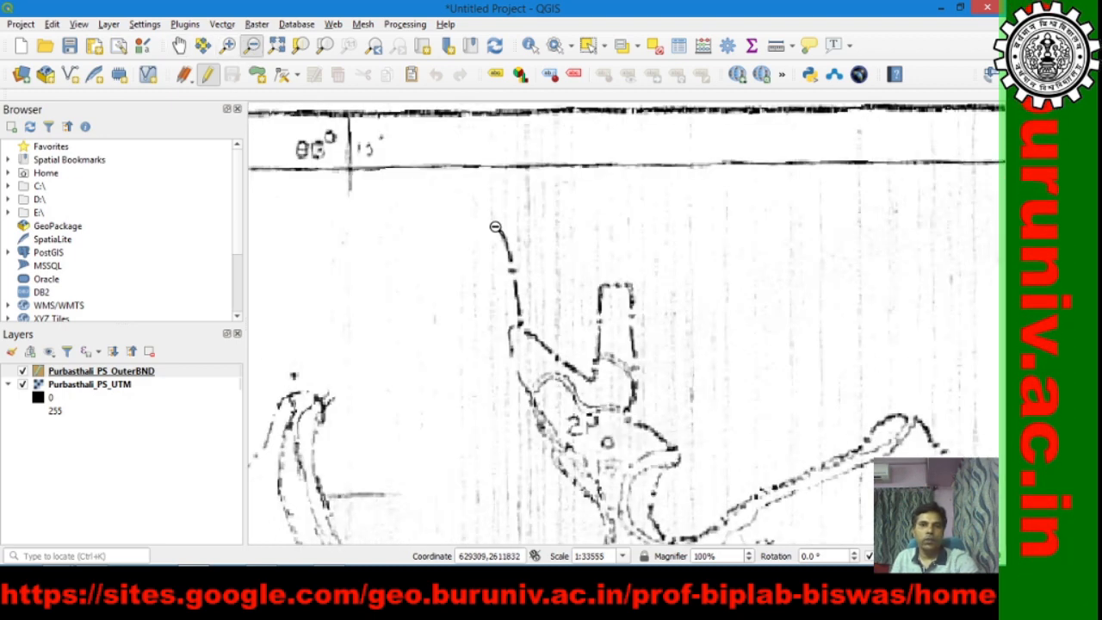
left_click(632, 354)
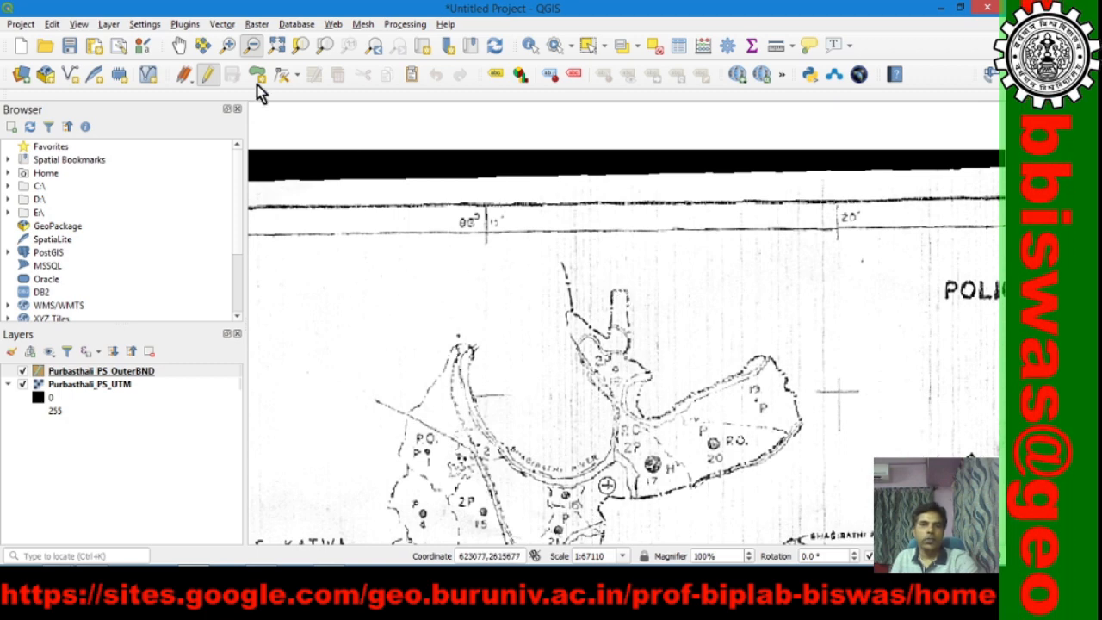
- Start the boundary polygon at the northeast corner of the narrow northern projection and trace its east side south to the pointed bend
left_click(227, 45)
left_click_drag(553, 268, 676, 368)
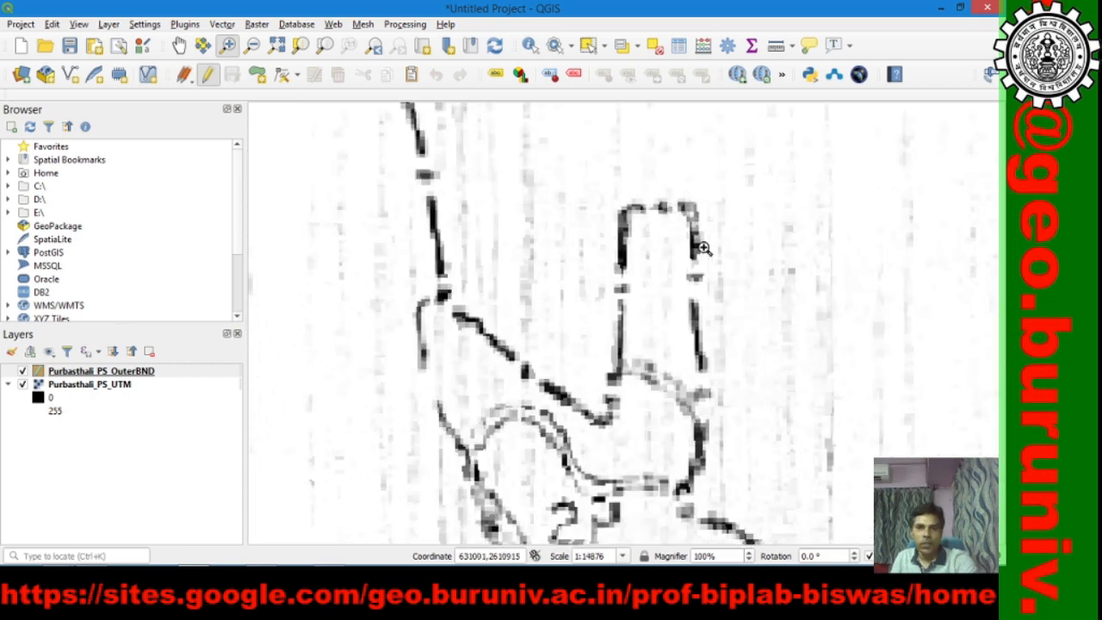
left_click(179, 45)
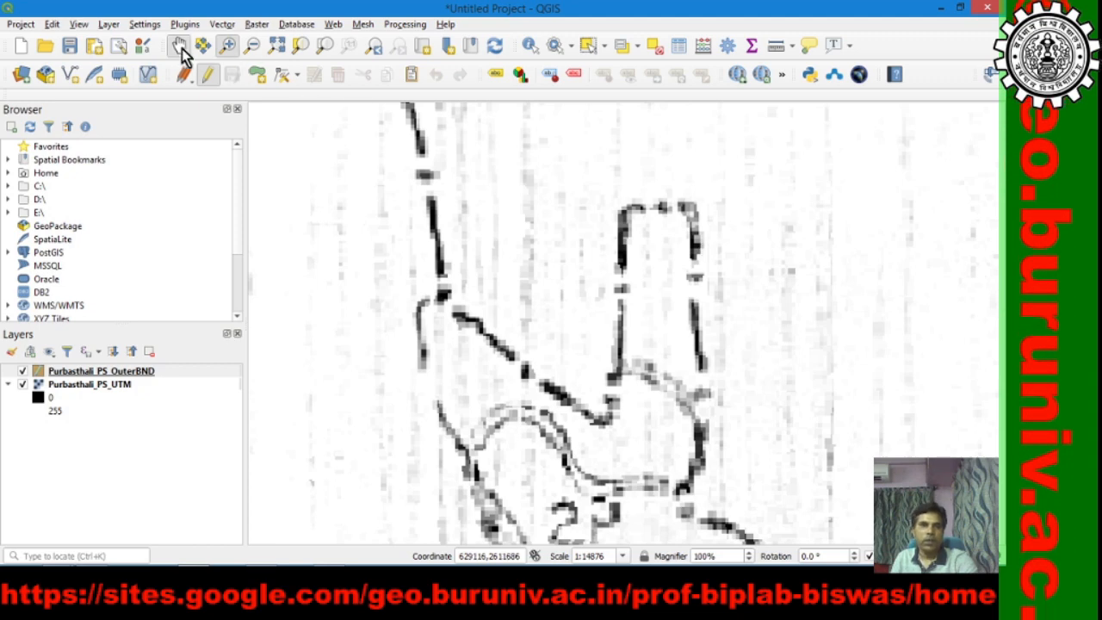
left_click_drag(658, 398, 434, 331)
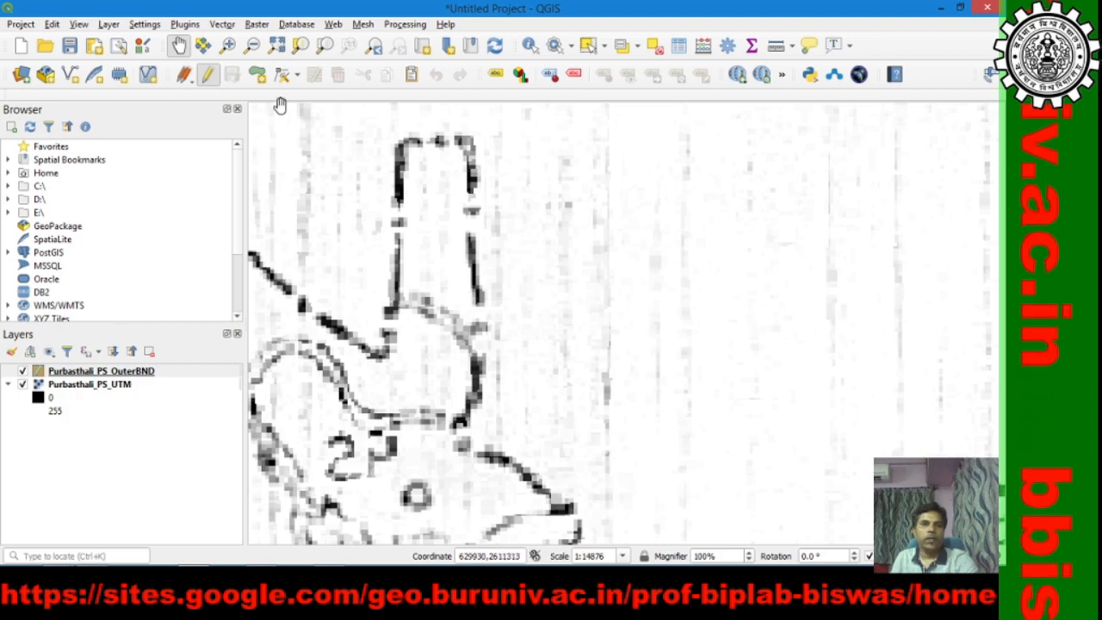
left_click(257, 74)
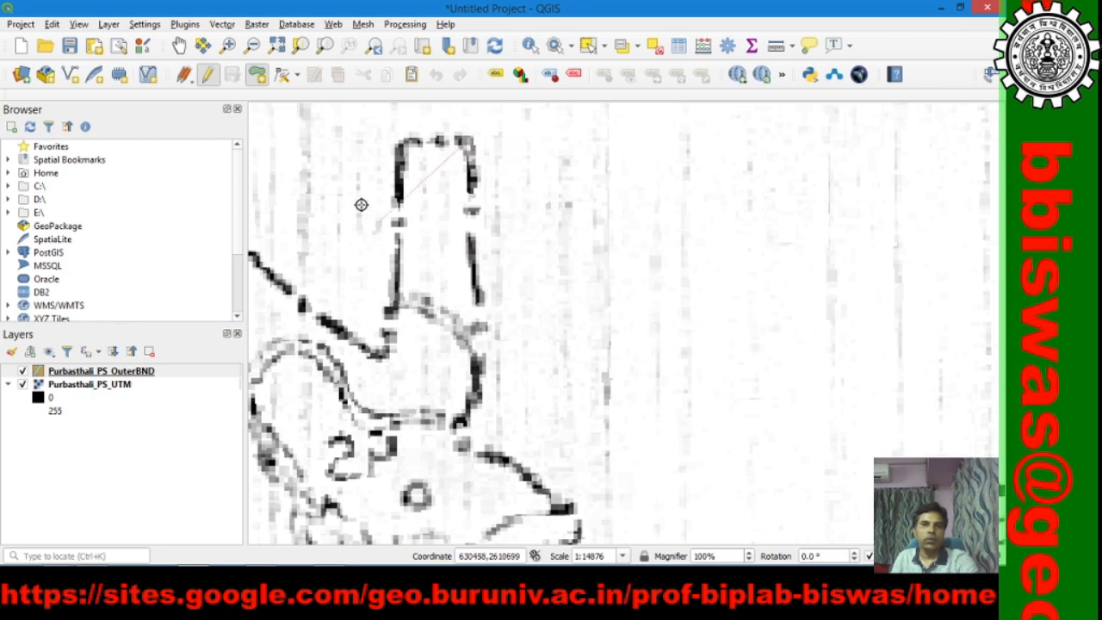
left_click(466, 140)
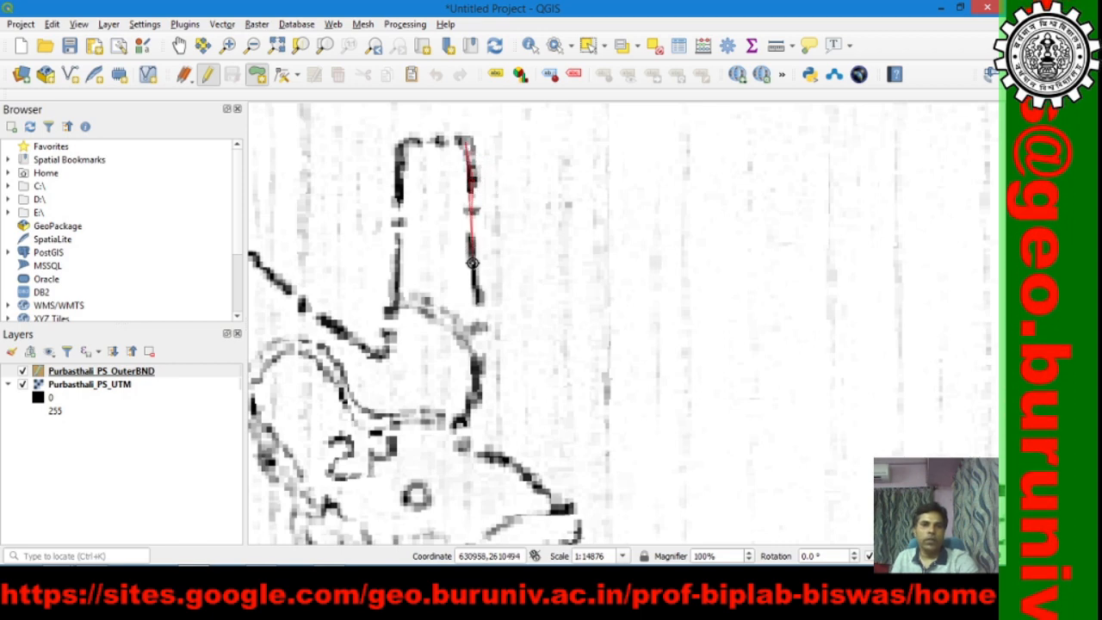
left_click(461, 425)
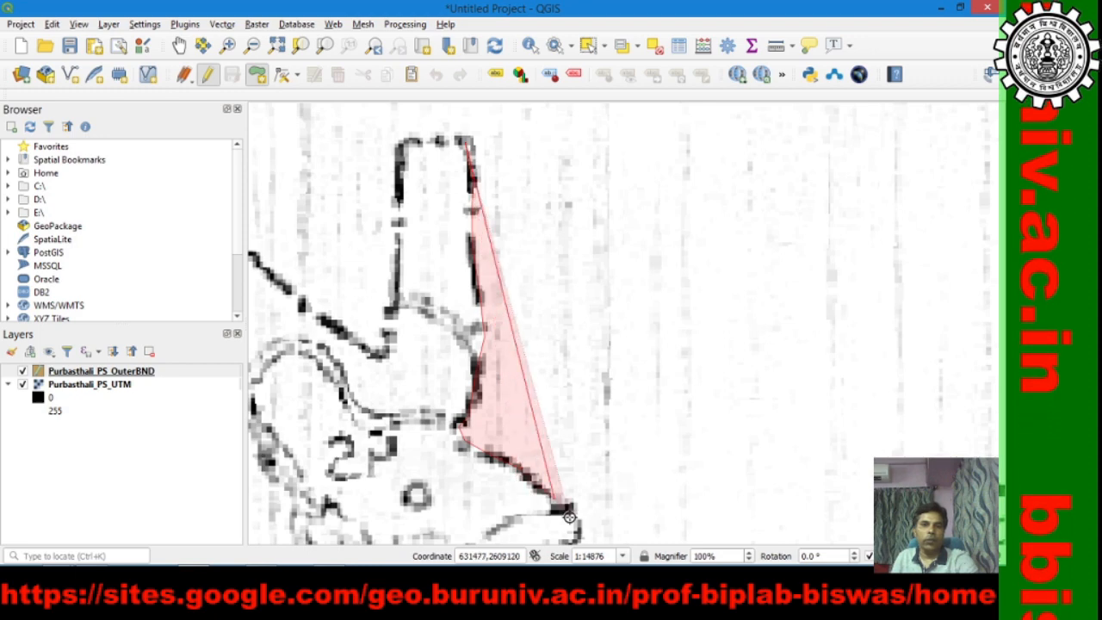
left_click(572, 513)
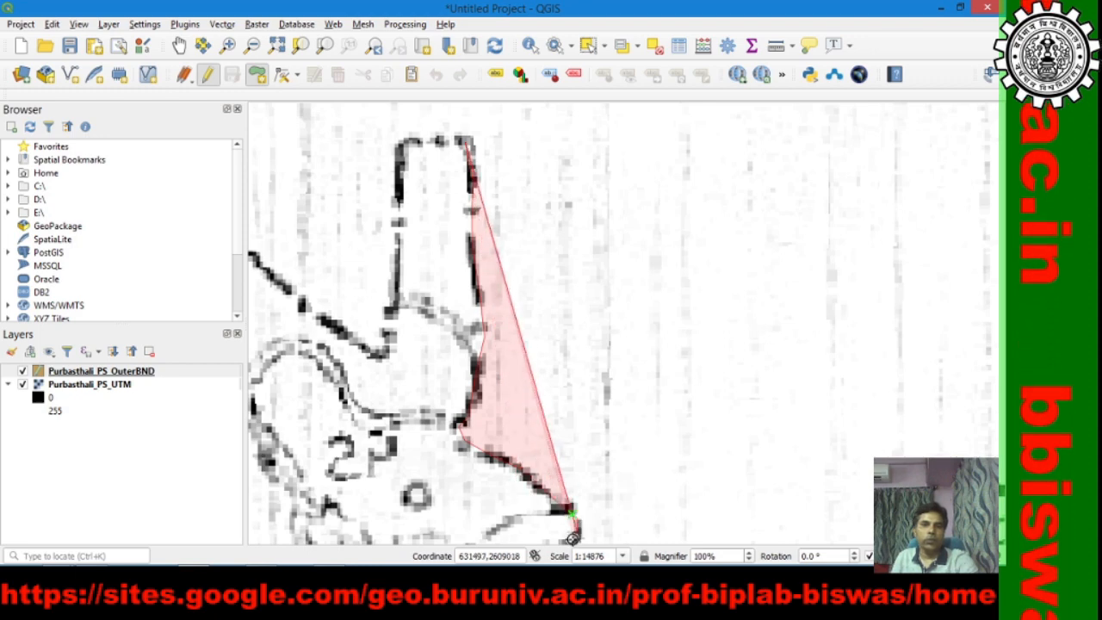
- Continue the boundary polygon around the pointed bend and along the concave curve south of it to the curve's lowest part
left_click(178, 46)
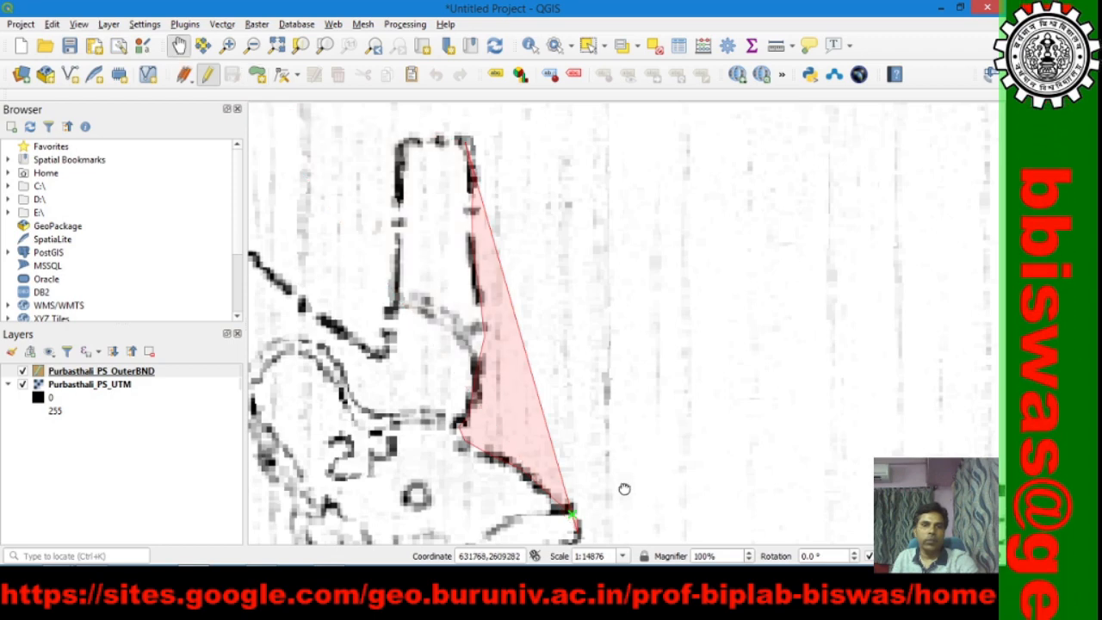
left_click_drag(625, 487, 458, 145)
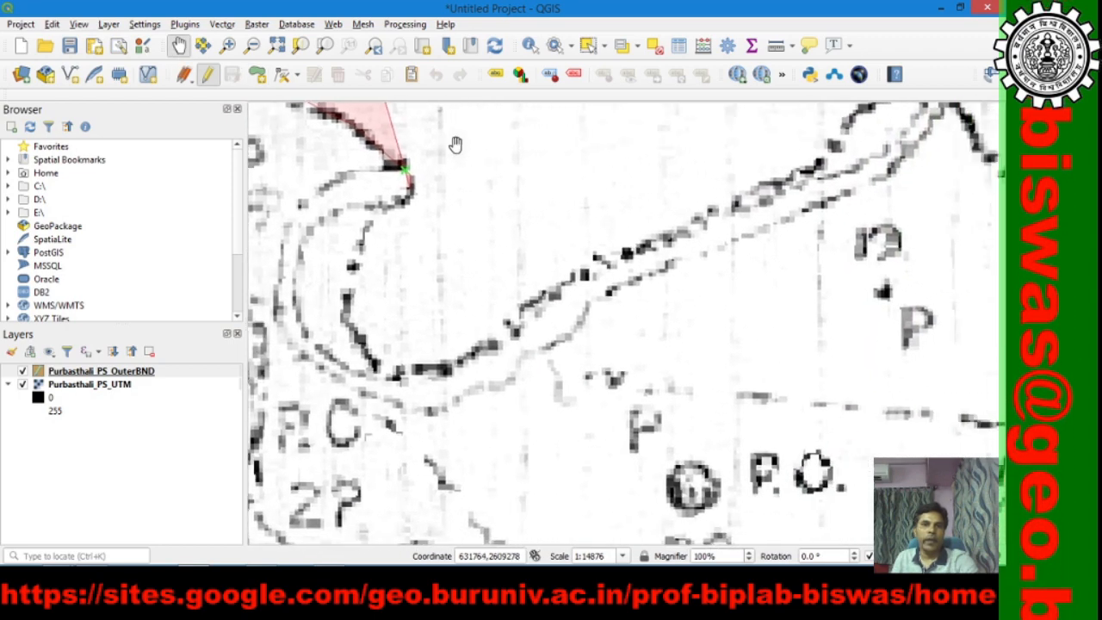
left_click(264, 81)
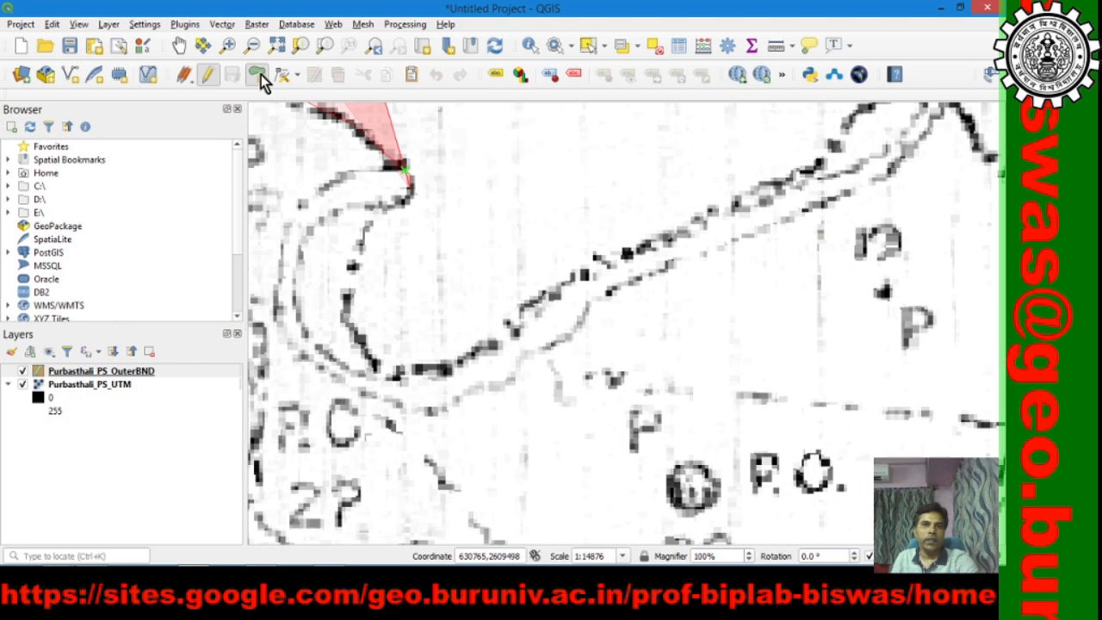
left_click(381, 206)
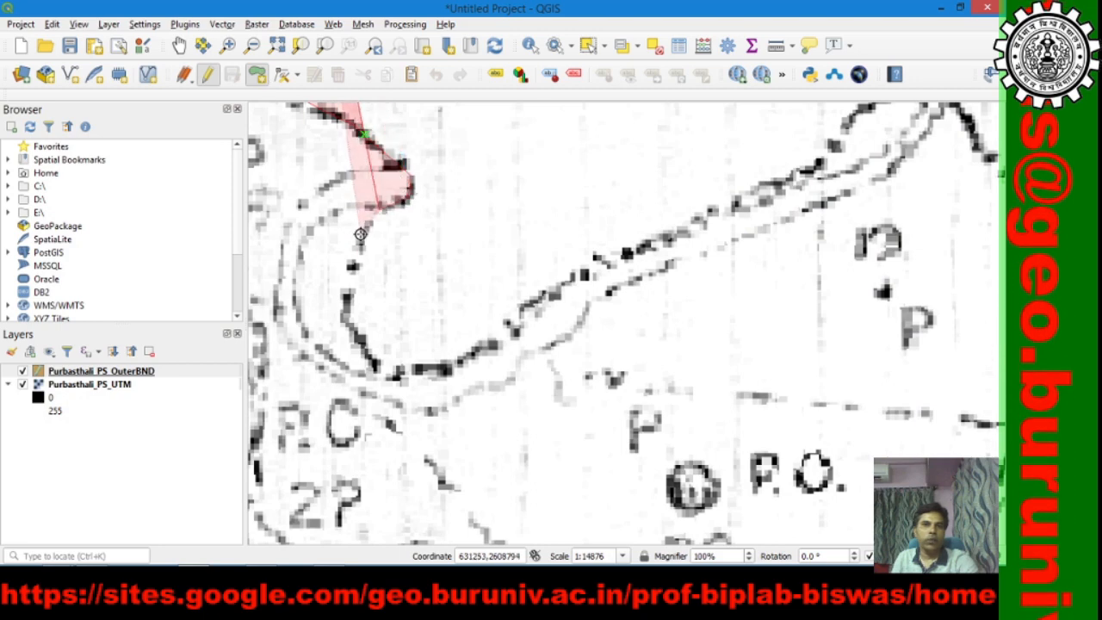
left_click(365, 230)
left_click(351, 280)
left_click(349, 321)
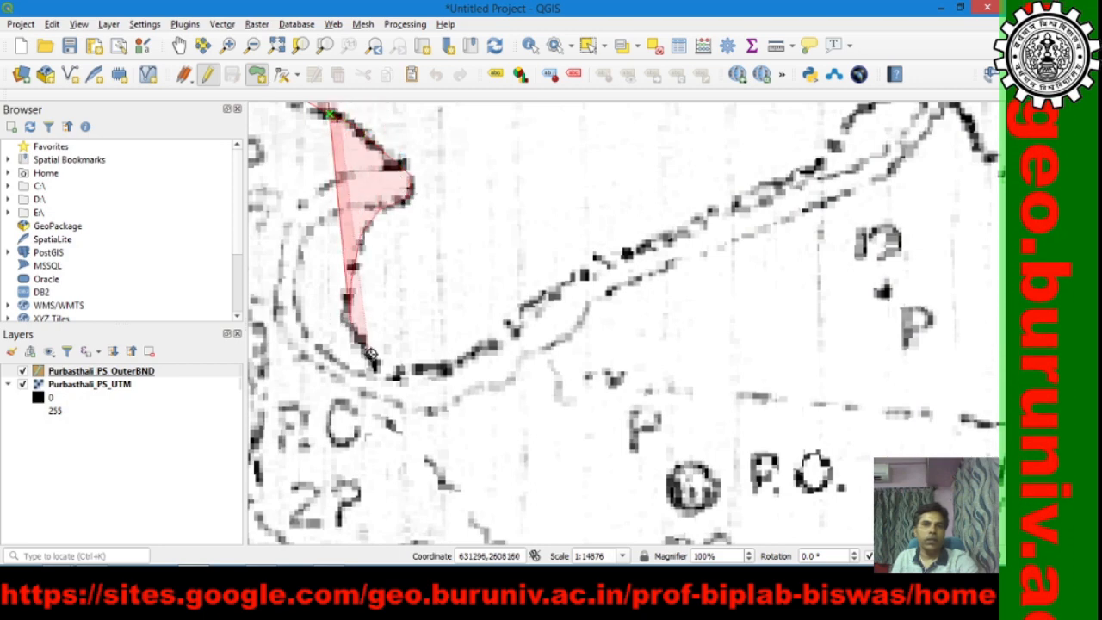
left_click(375, 366)
left_click(403, 373)
left_click(450, 365)
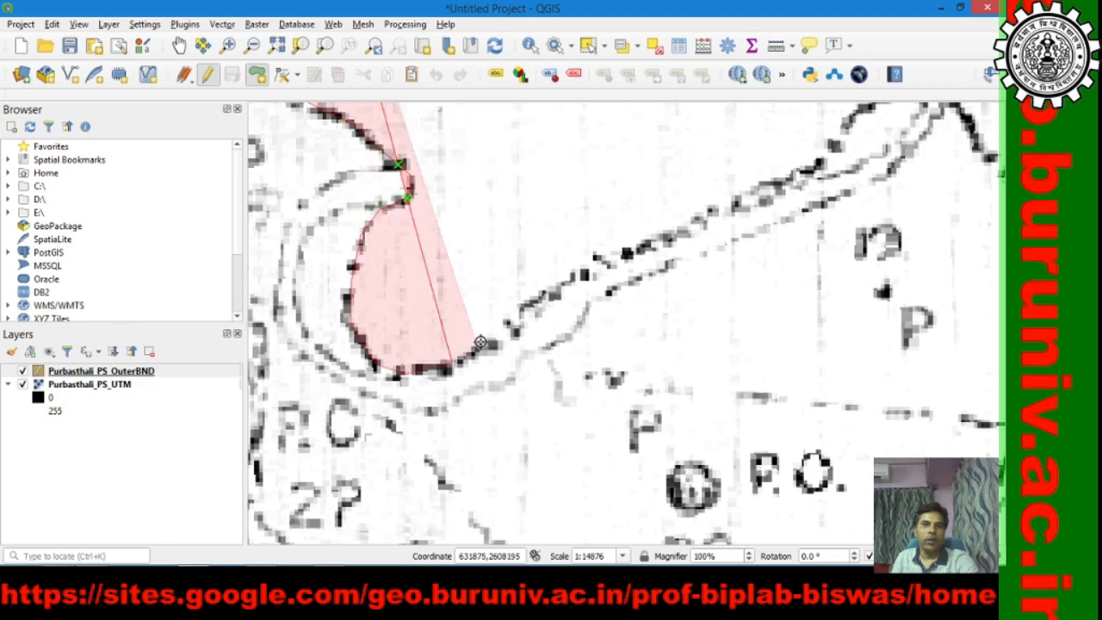
- Trace the boundary polygon northeast along the dashed line from the curve's lowest part up to the turn near the northeastern lobe
left_click(487, 344)
left_click(510, 324)
left_click(553, 295)
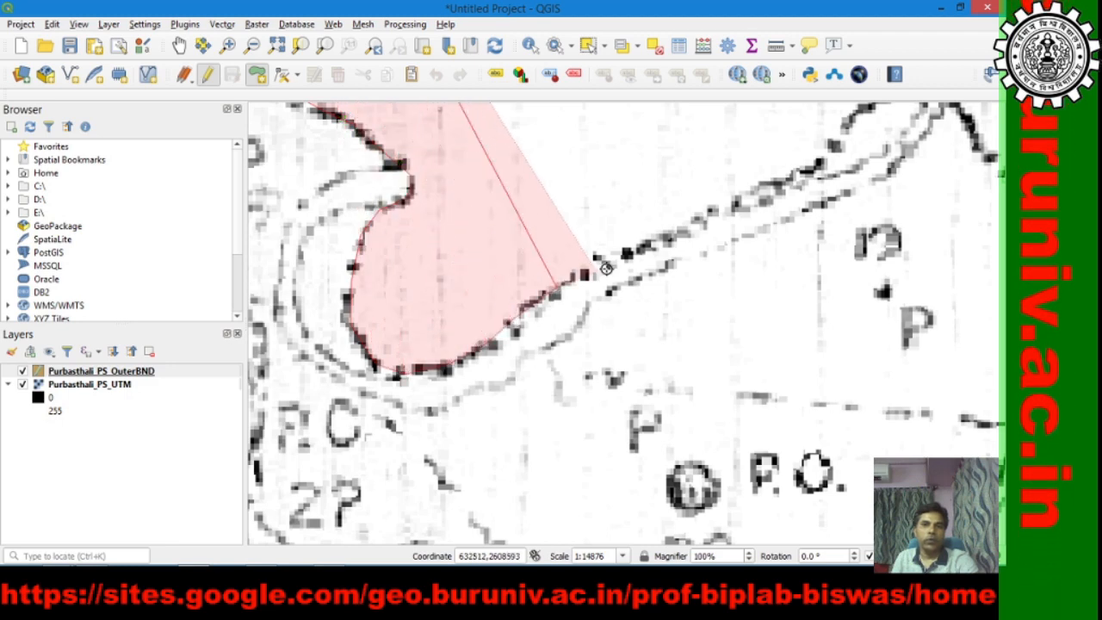
left_click(614, 258)
left_click(677, 233)
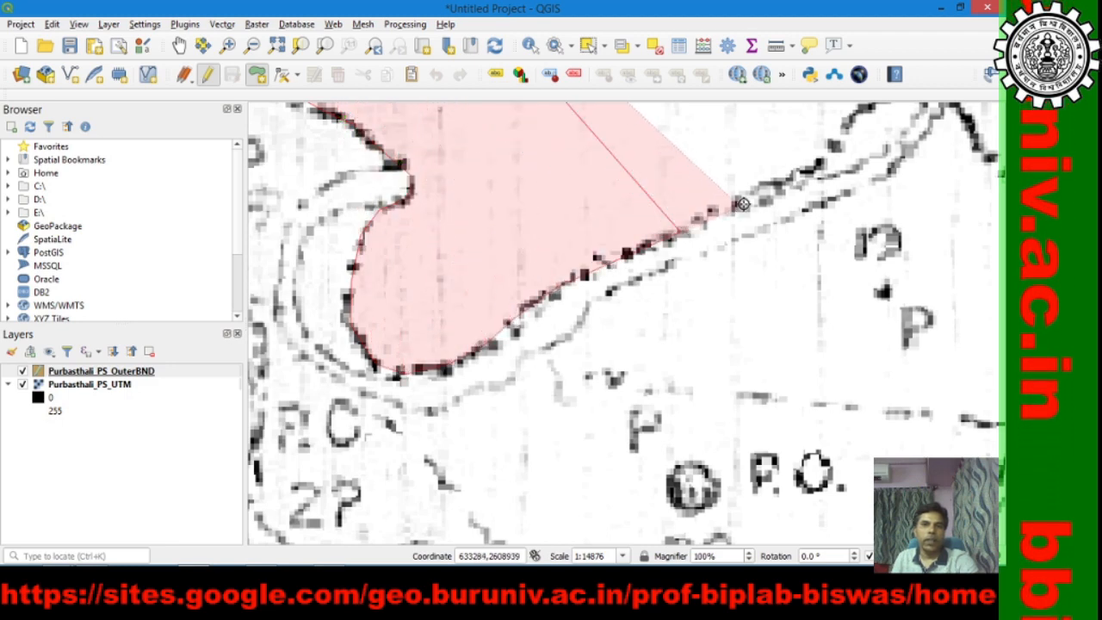
left_click(746, 200)
left_click(791, 176)
left_click(834, 146)
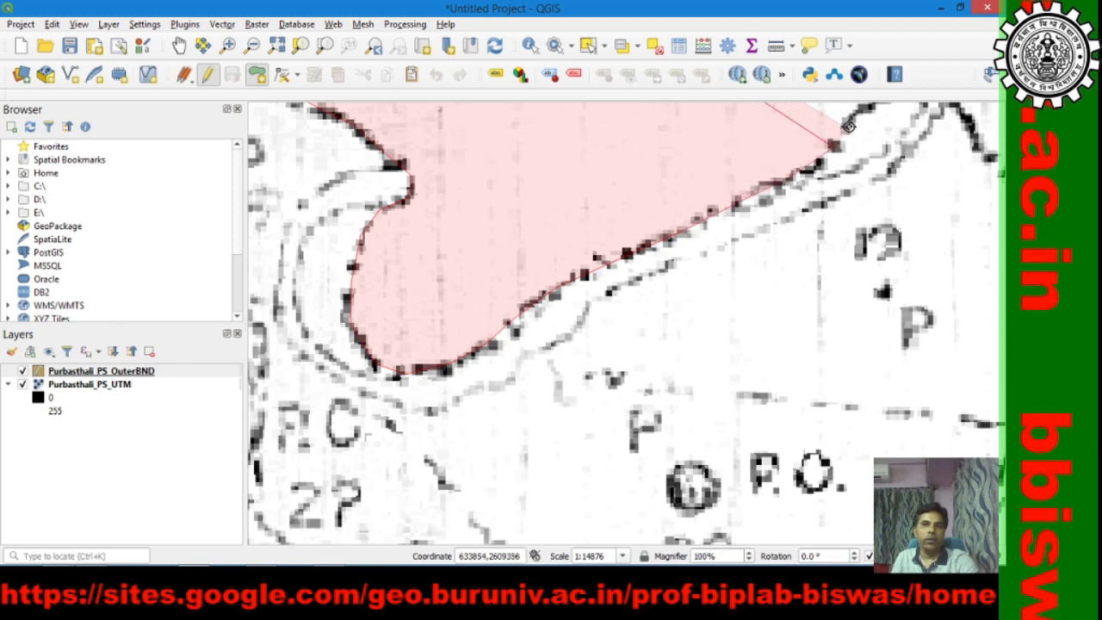
left_click(851, 123)
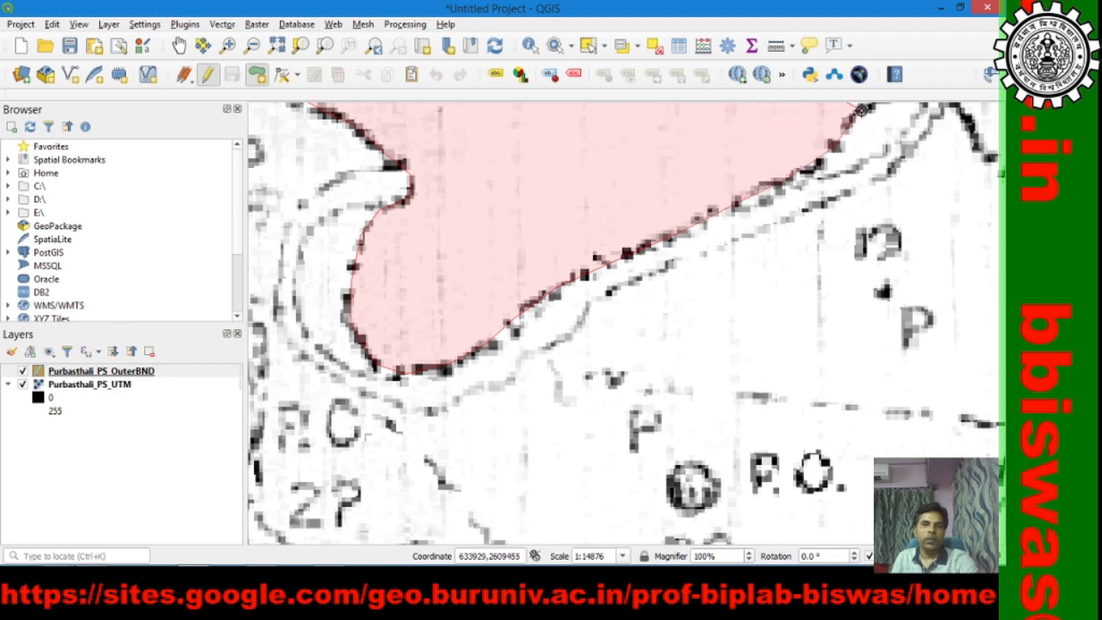
- Place the last vertex at the northwest corner of the narrow northern projection and finish the boundary polygon
left_click(182, 50)
left_click_drag(692, 239, 512, 427)
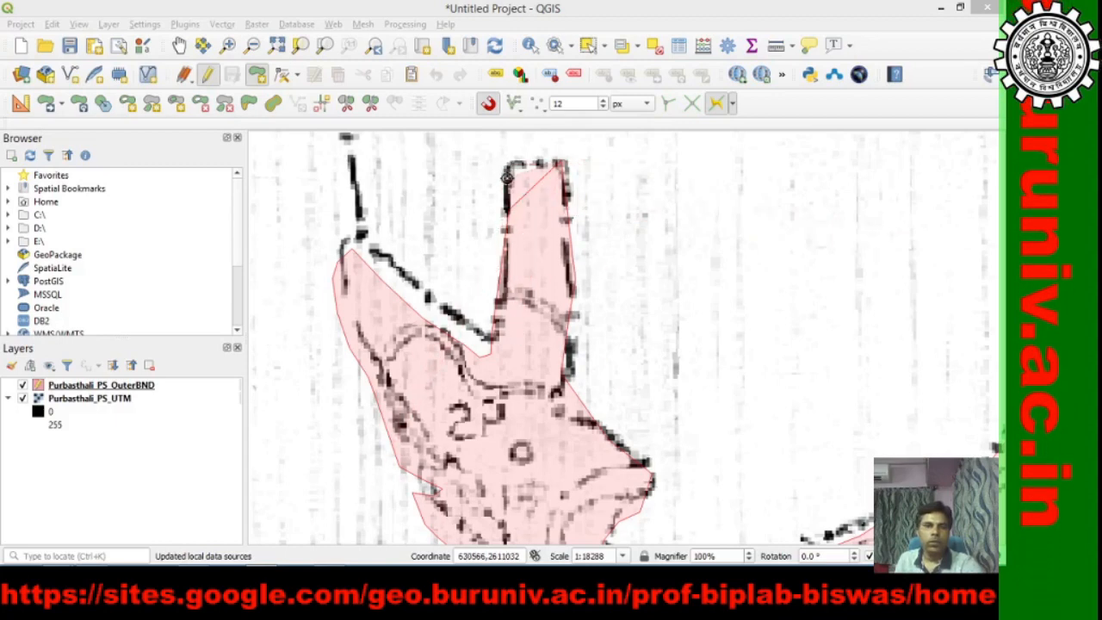
left_click(508, 177)
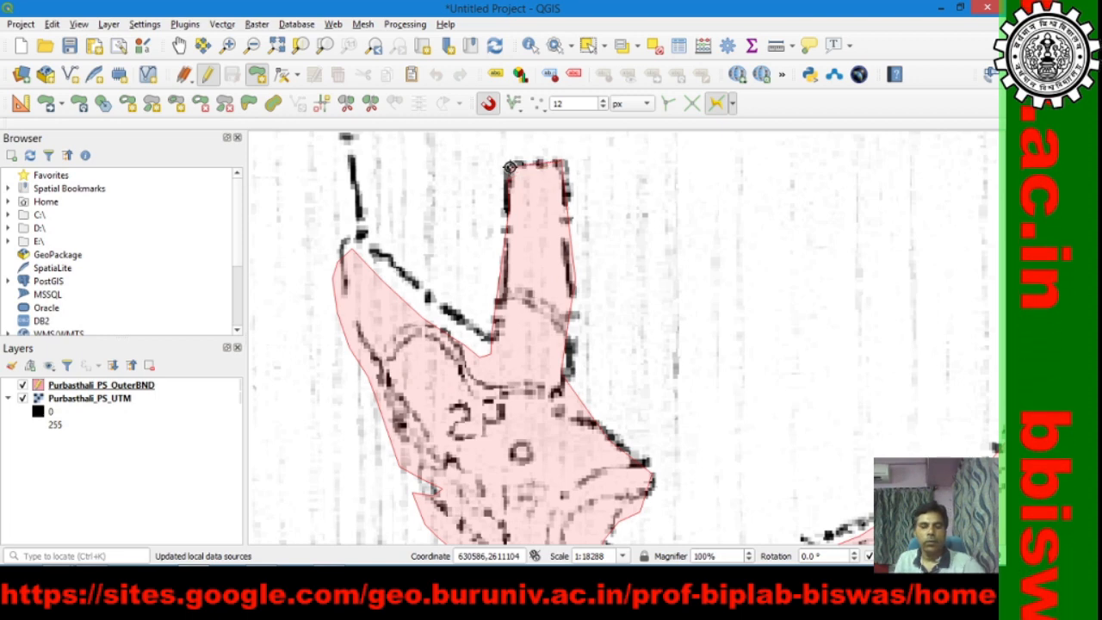
right_click(558, 162)
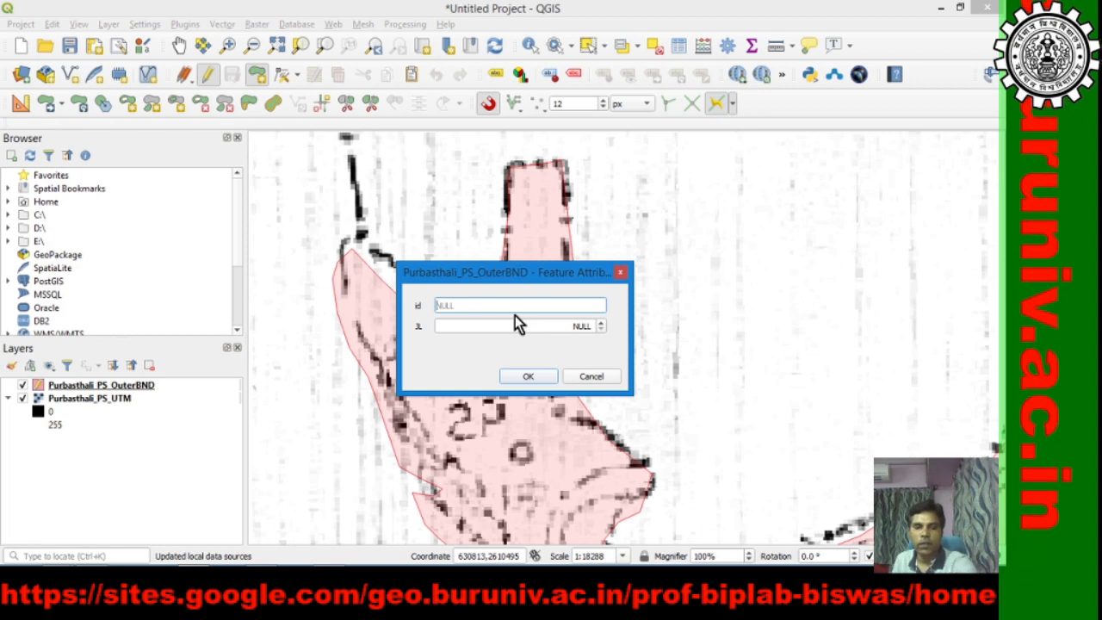
- Set the new polygon's attributes to id 999 and JL 9999, and save the feature
type("999")
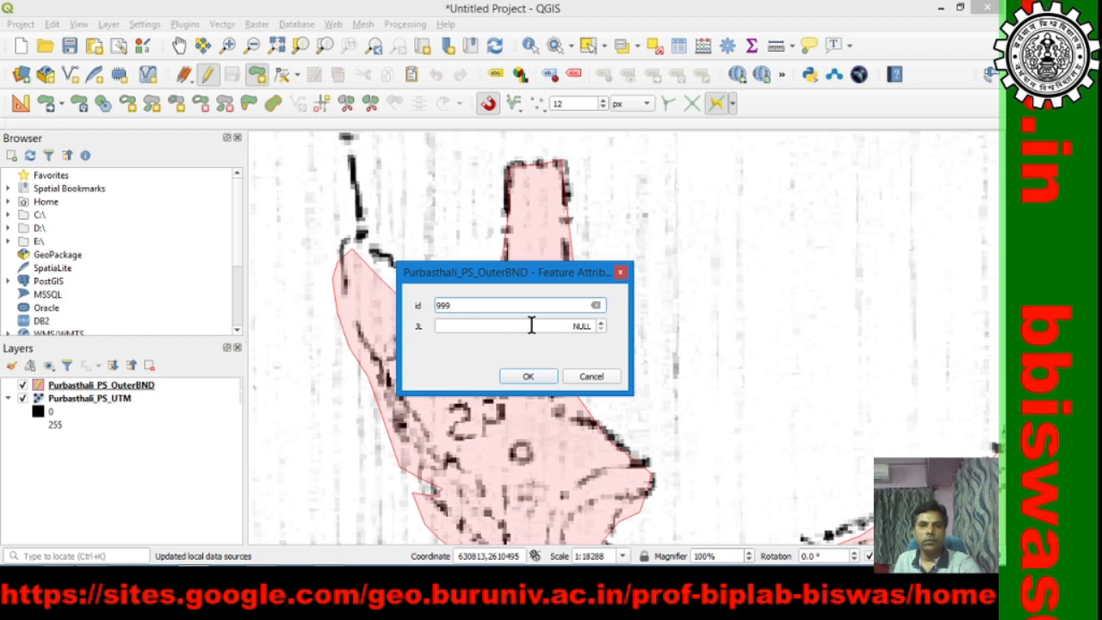
left_click(531, 325)
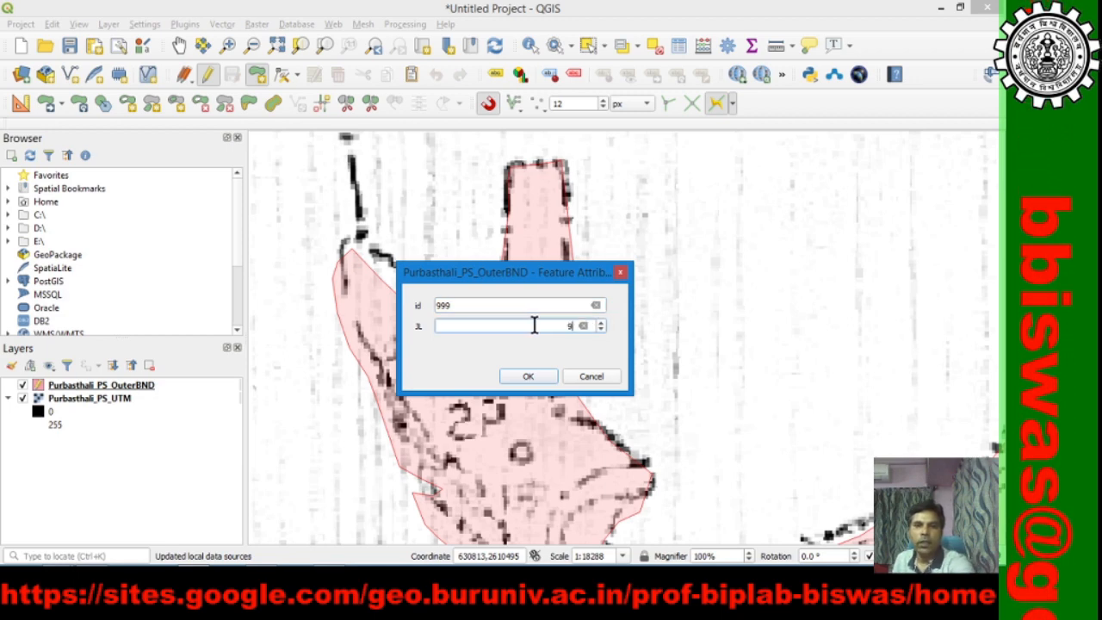
type("999")
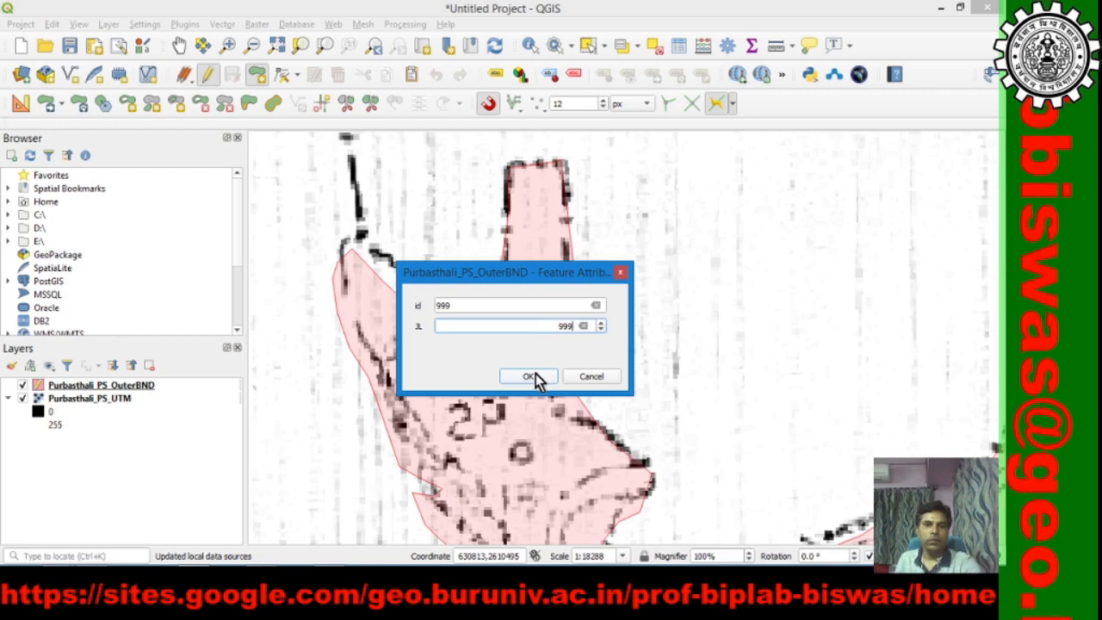
type("9")
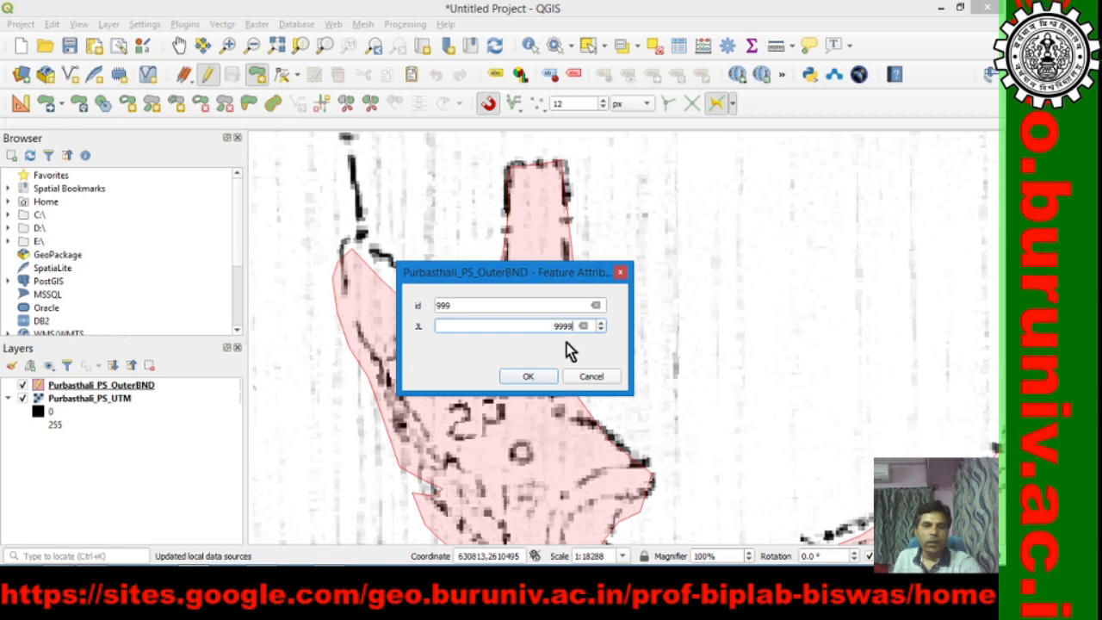
left_click(532, 376)
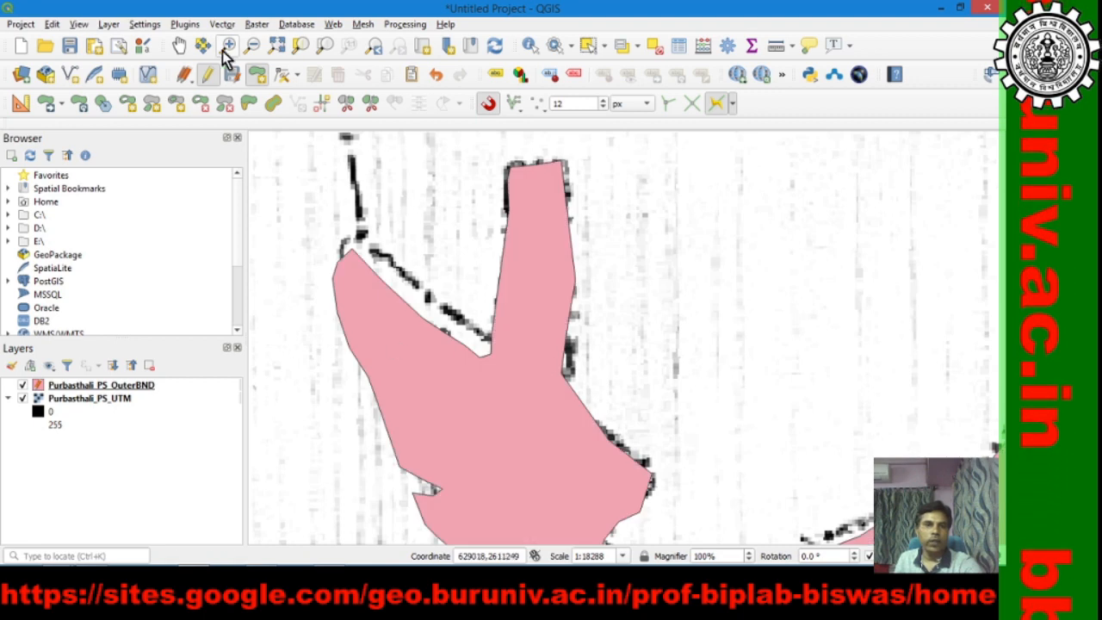
- Export the outer boundary layer as ESRI Shapefile Purbasthali_PS_VillageBND.shp in WGS 84 / UTM zone 45N, overwriting the existing file
left_click(276, 45)
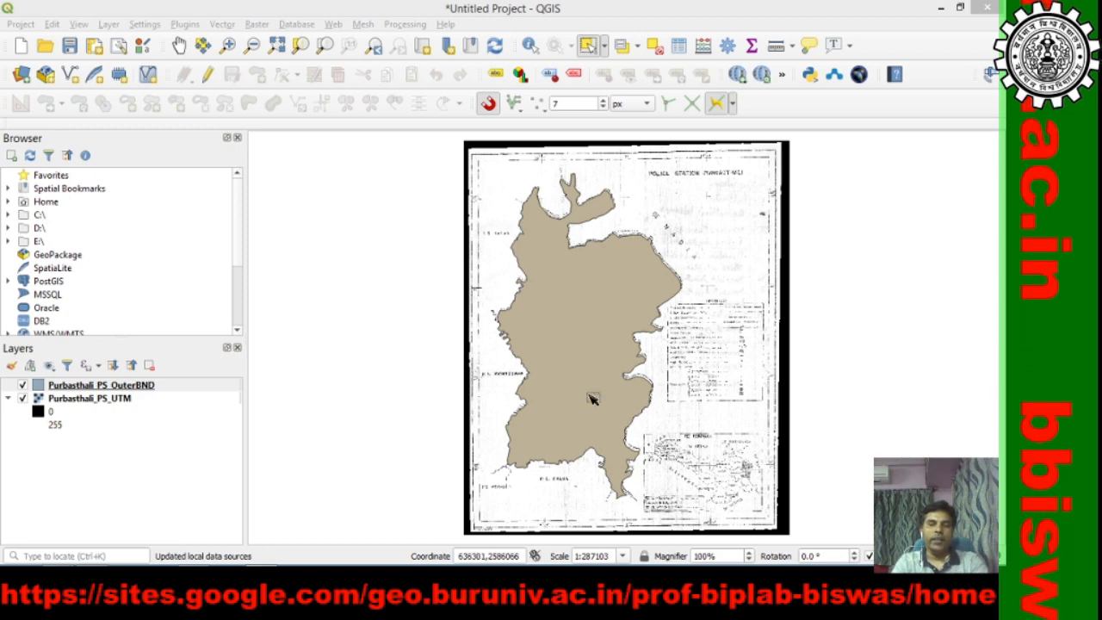
left_click(163, 385)
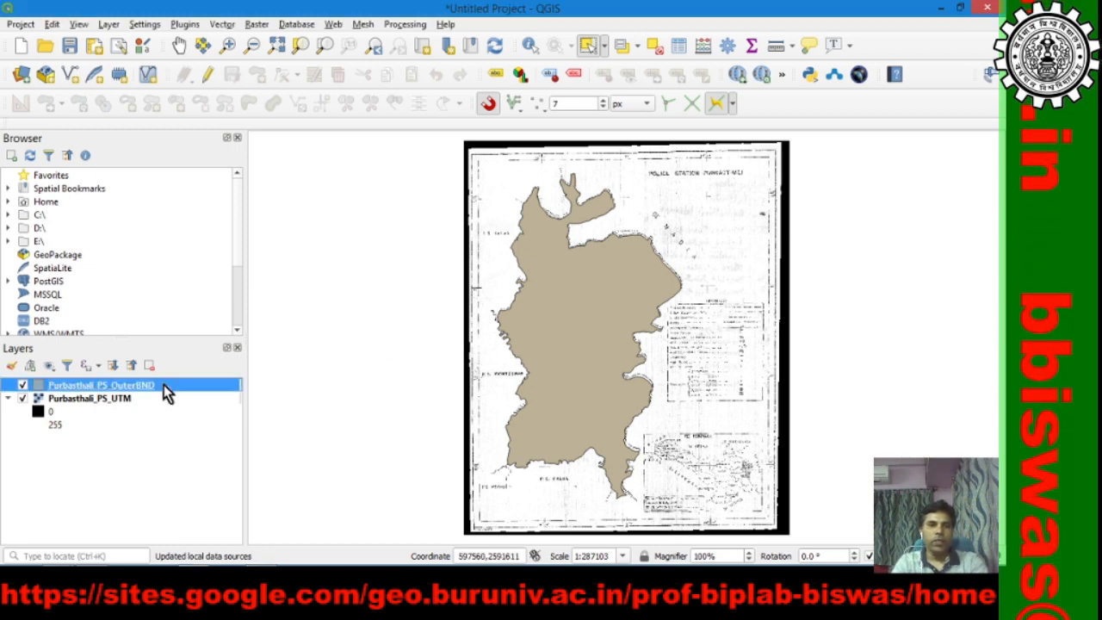
right_click(164, 385)
mouse_move(214, 340)
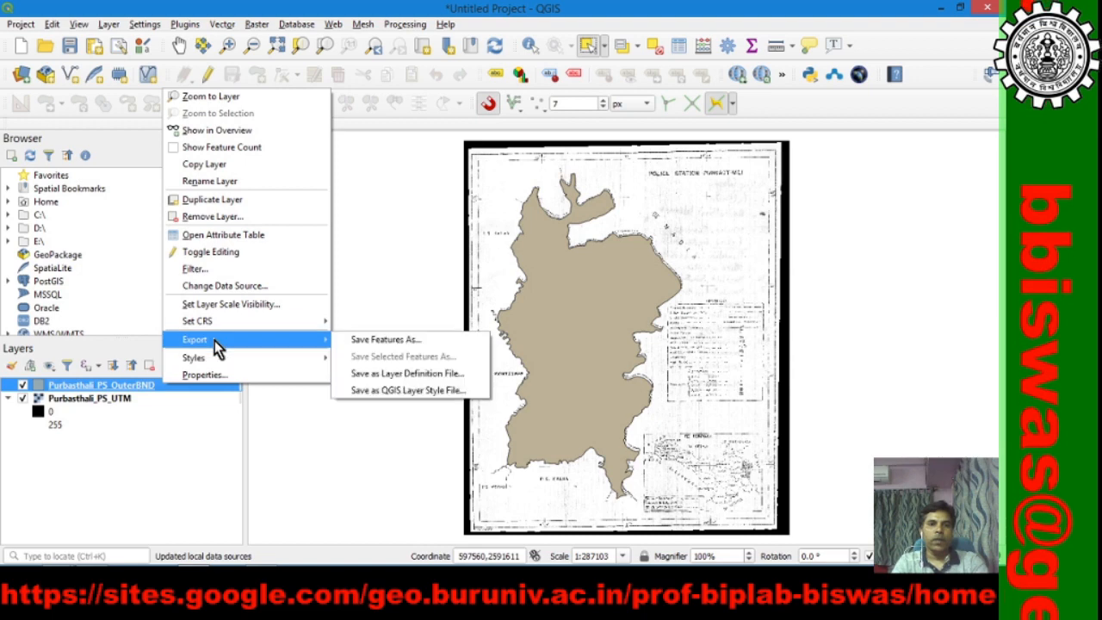
left_click(376, 342)
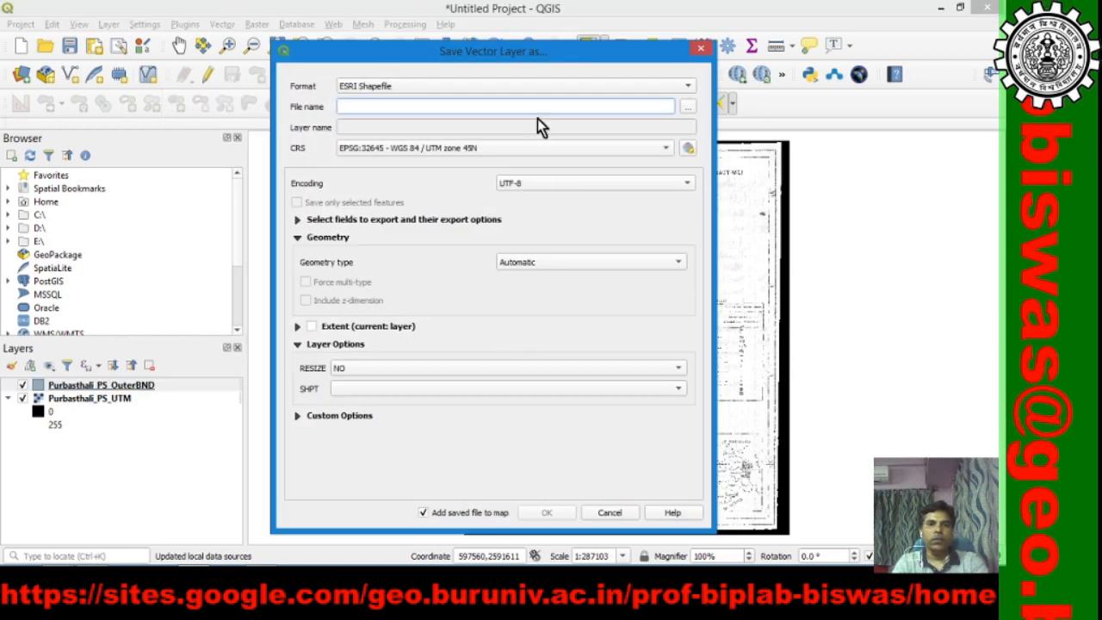
left_click(688, 110)
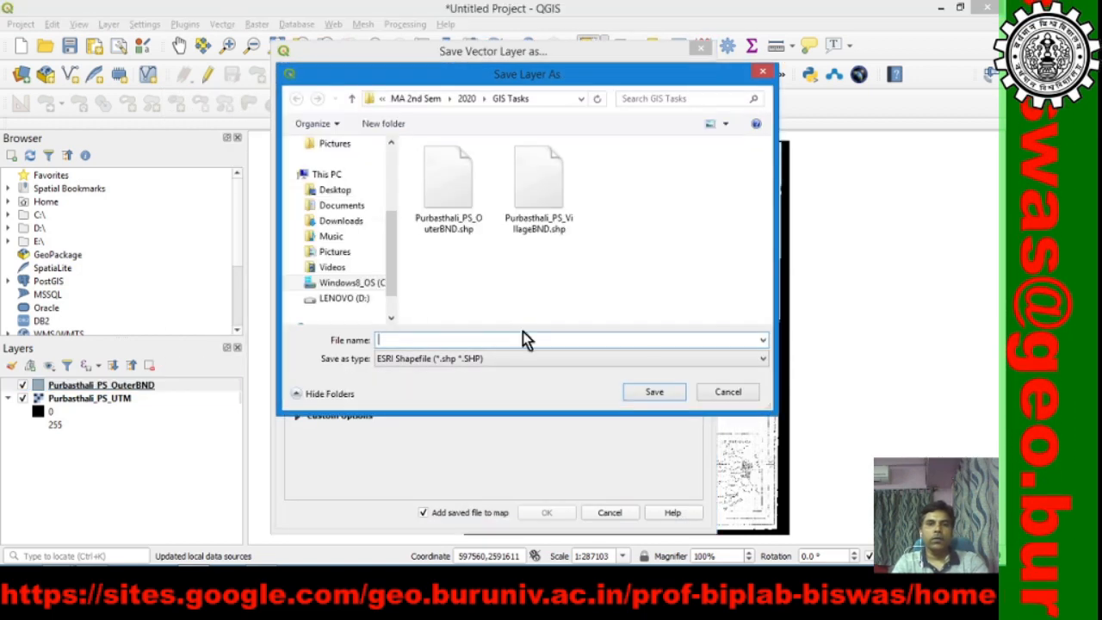
left_click(530, 225)
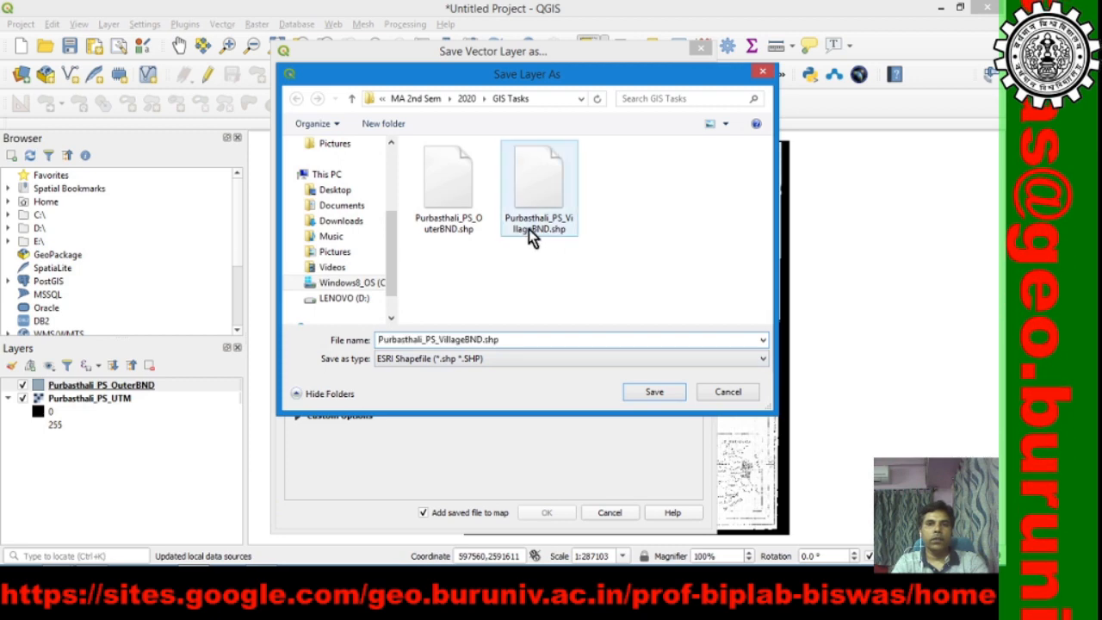
left_click(654, 392)
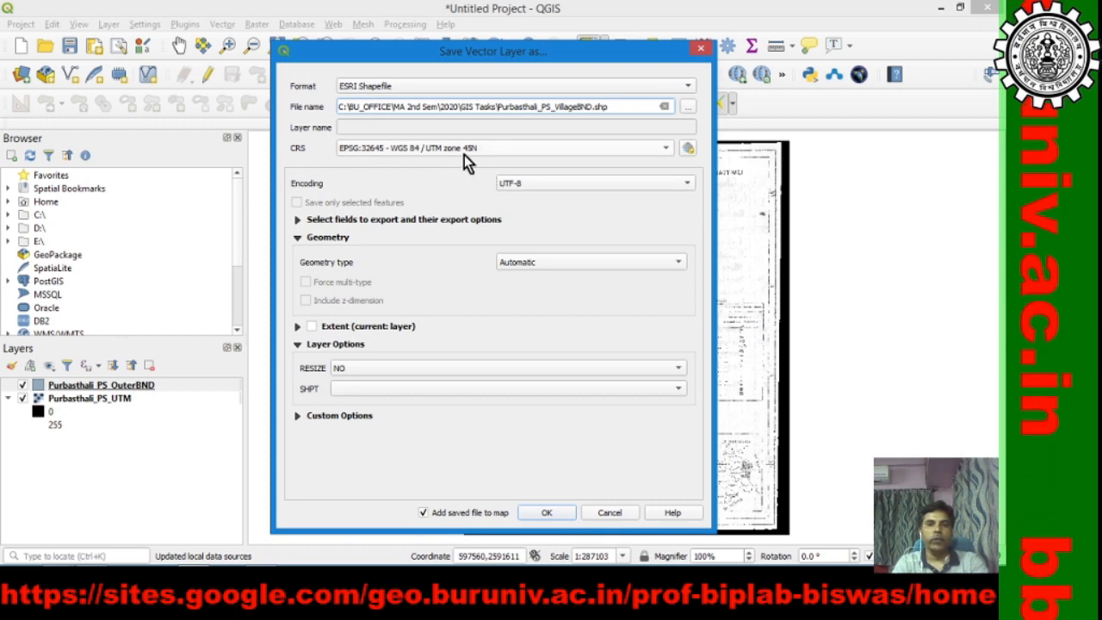
left_click(547, 512)
left_click(515, 301)
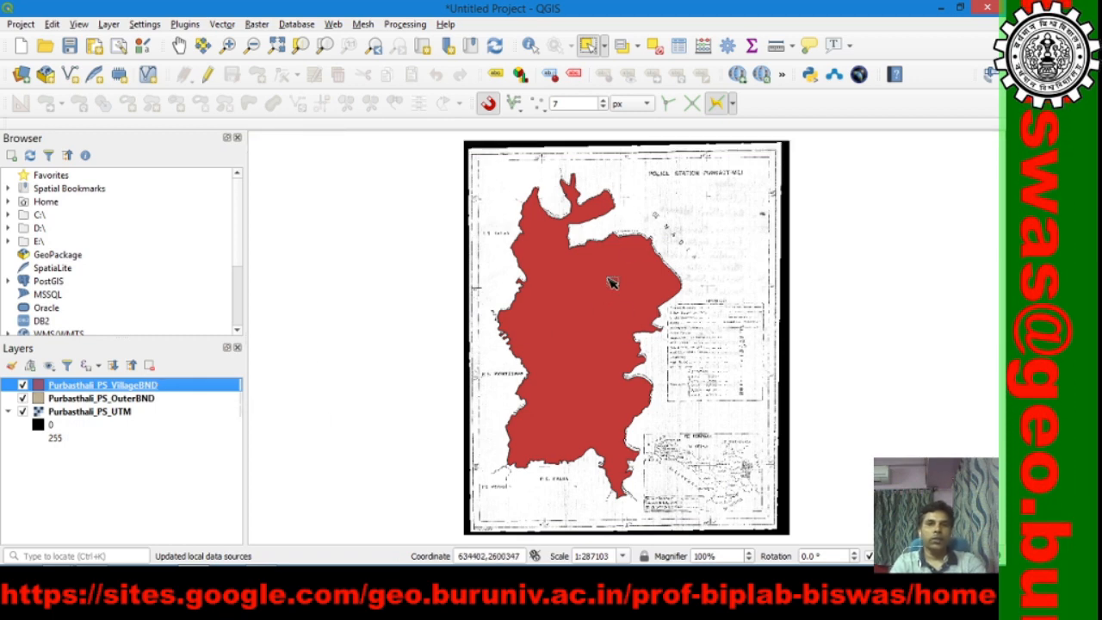
- Remove the Purbasthali_PS_OuterBND layer from the project and select the Purbasthali_PS_VillageBND layer
left_click(146, 398)
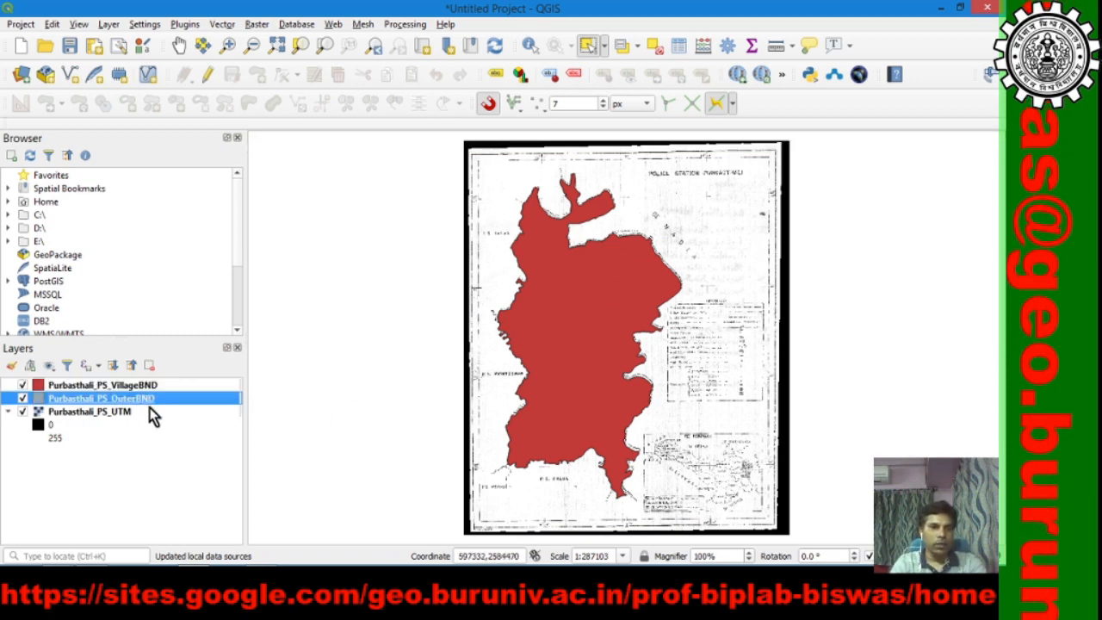
left_click(152, 367)
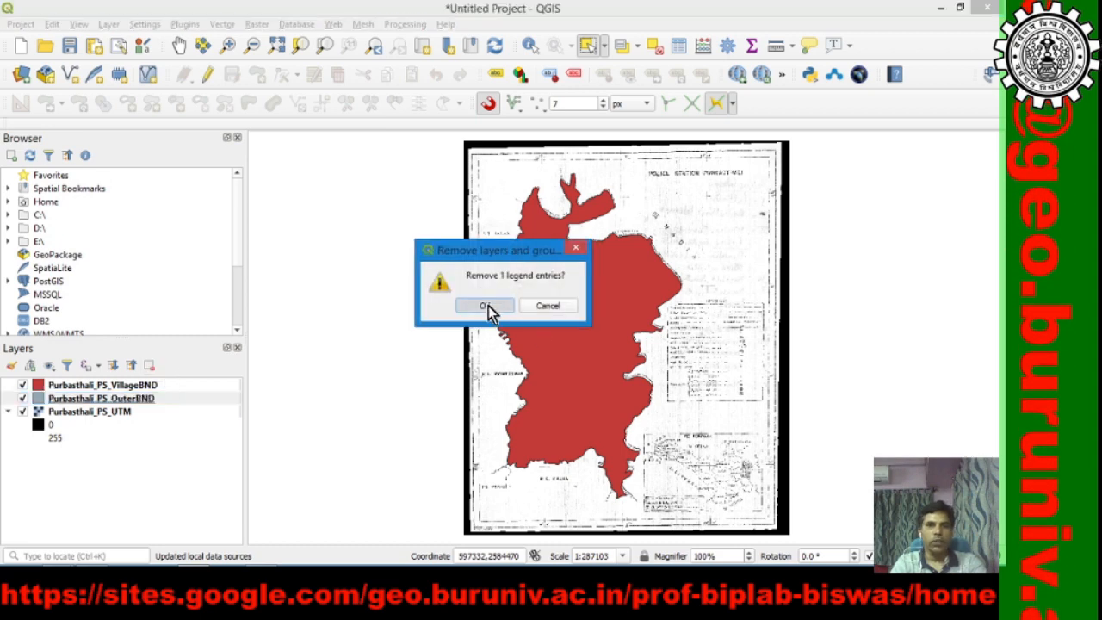
left_click(484, 306)
left_click(162, 386)
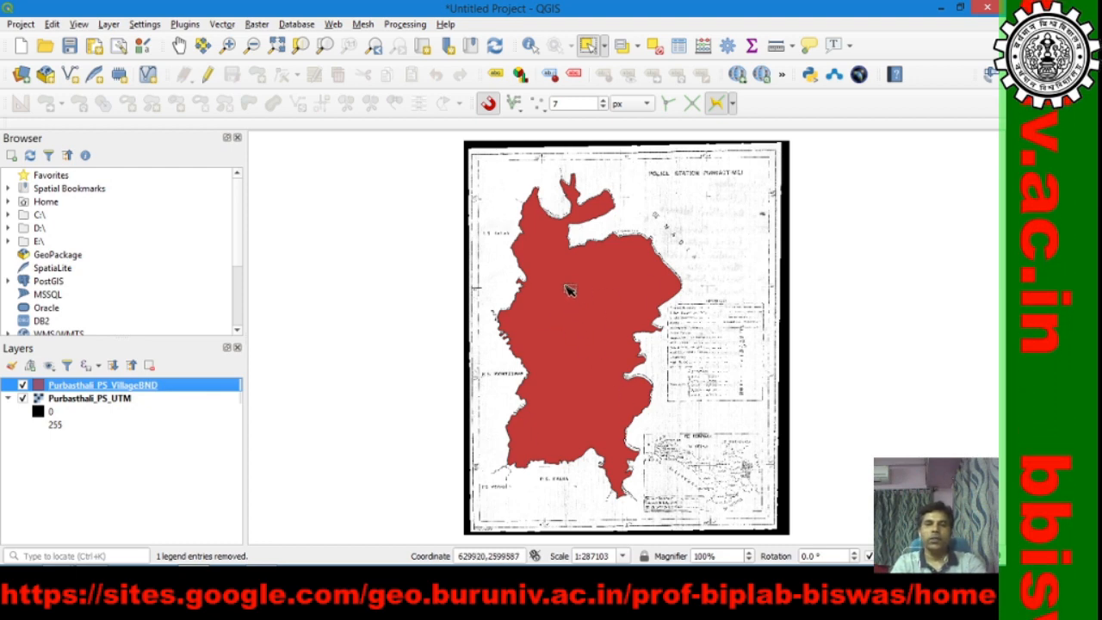
- Style the Purbasthali_PS_VillageBND layer with a transparent fill and a 1.26 mm stroke width
double_click(167, 385)
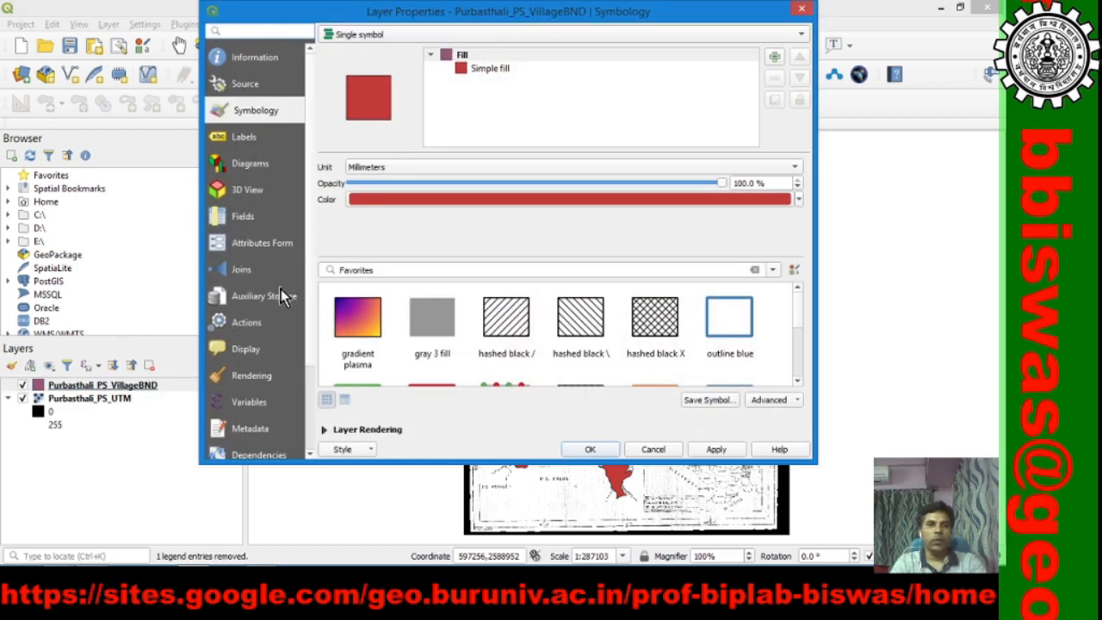
left_click(493, 71)
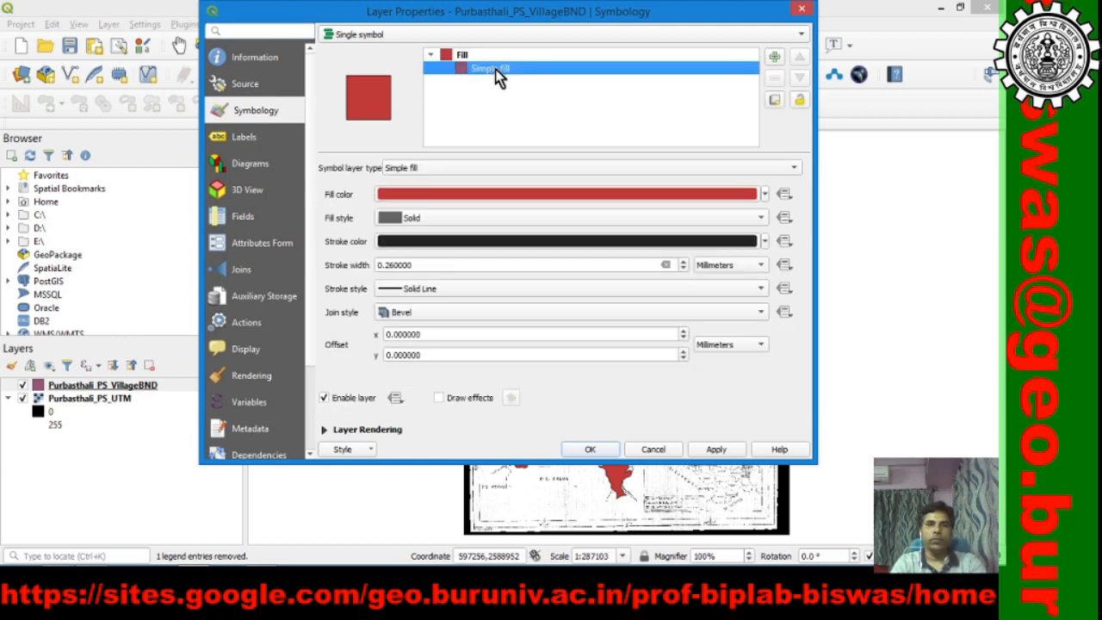
left_click(766, 194)
left_click(479, 211)
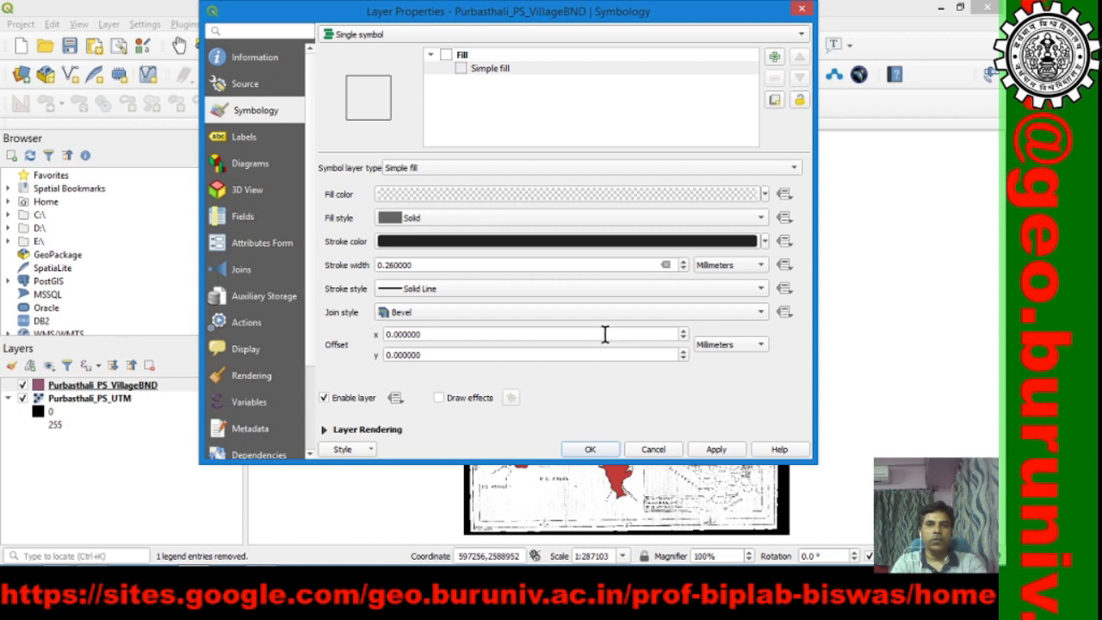
left_click(381, 266)
type("1")
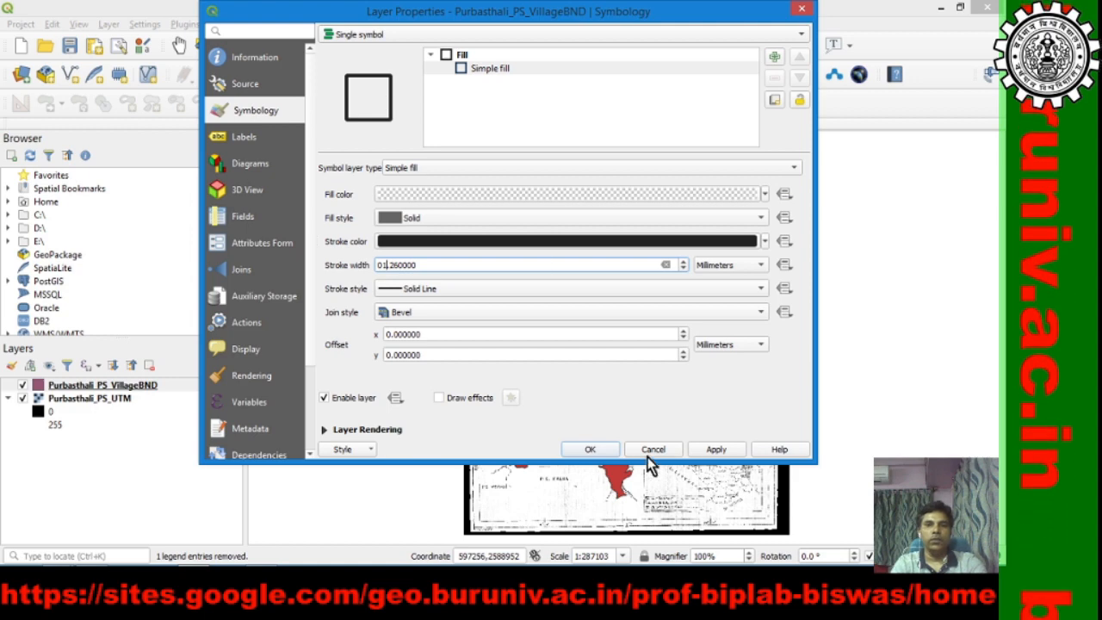
left_click(714, 450)
left_click(592, 451)
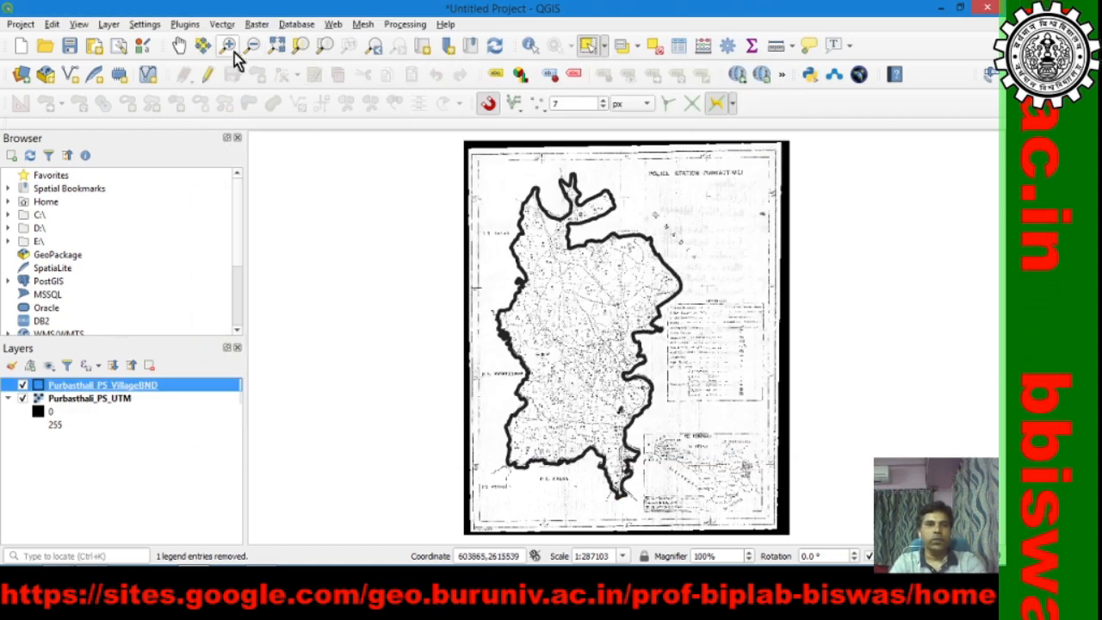
- Start editing the Purbasthali_PS_VillageBND layer and bring the map area around village 14 into close view
left_click(208, 77)
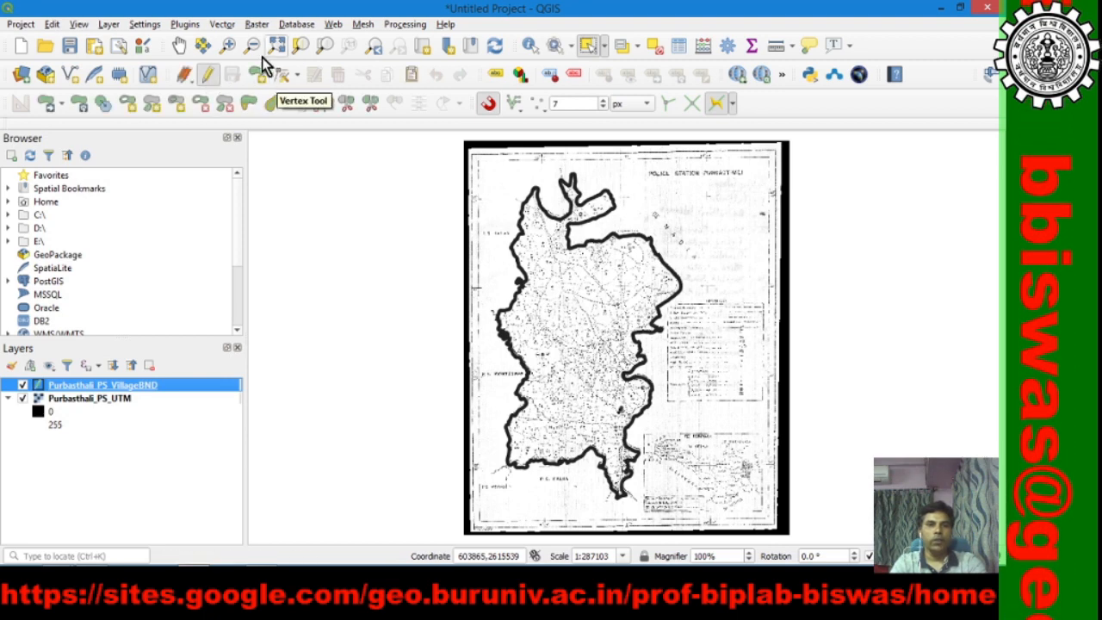
left_click(229, 45)
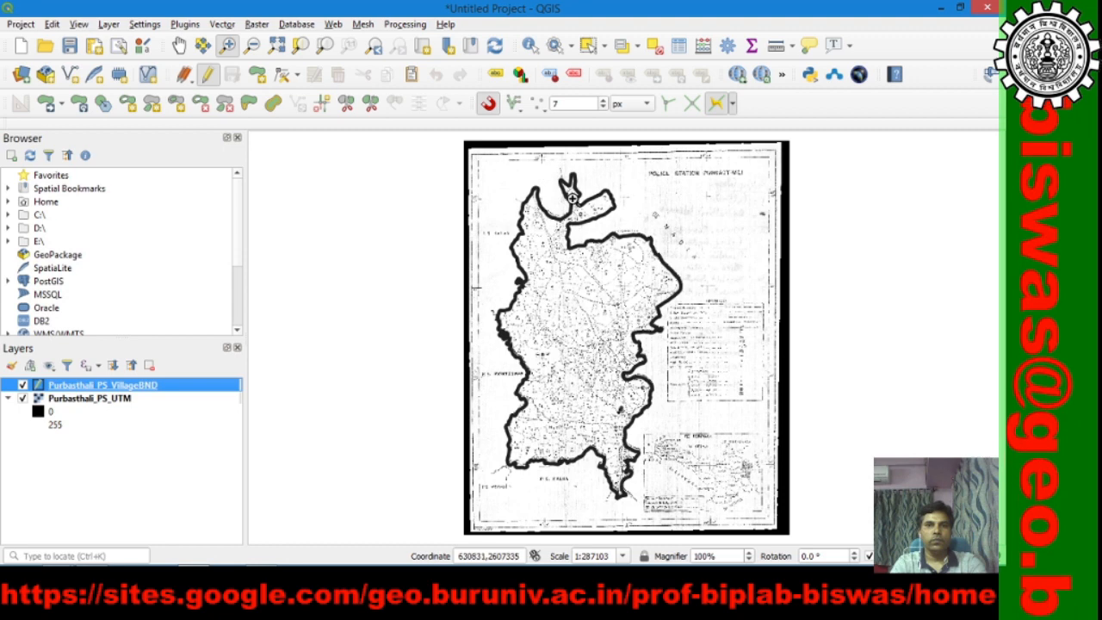
left_click_drag(568, 181, 641, 231)
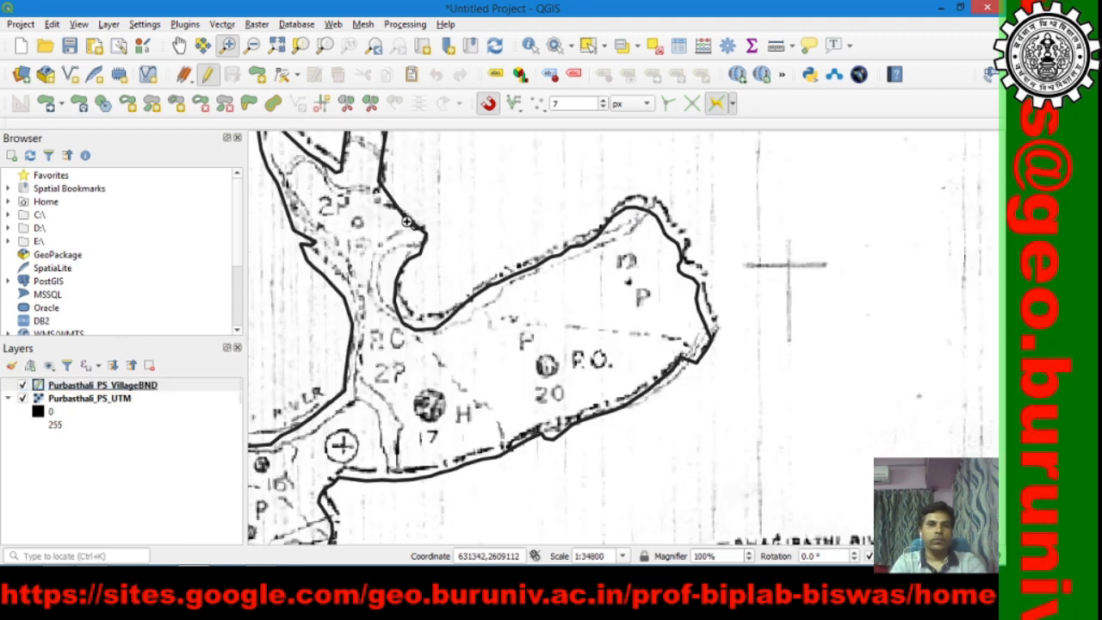
left_click(179, 46)
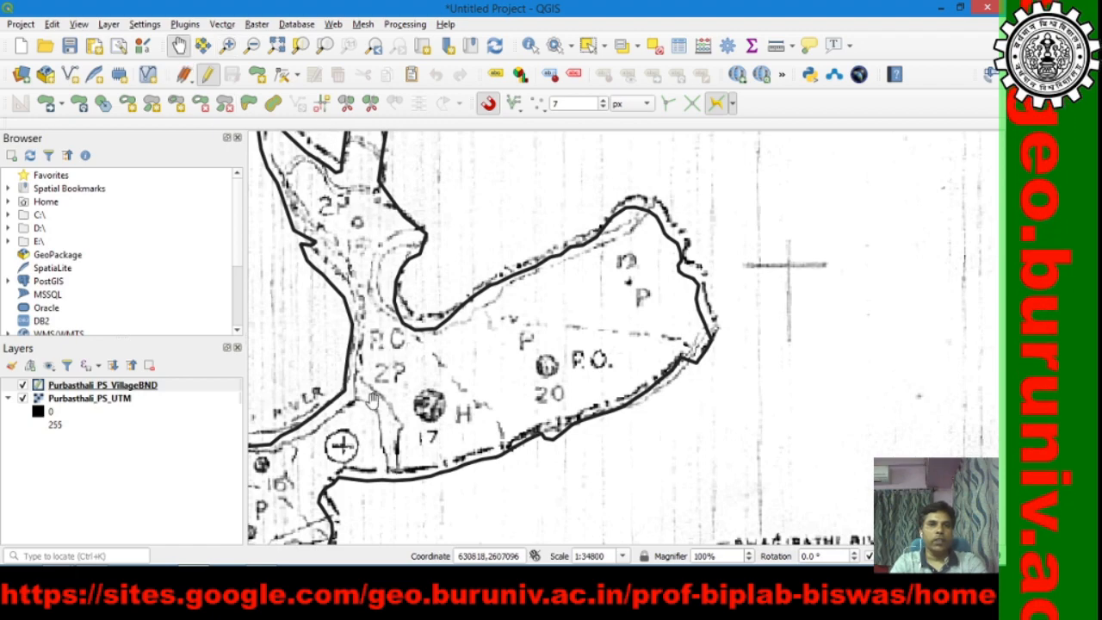
left_click_drag(397, 416, 636, 235)
left_click_drag(445, 455, 516, 449)
left_click_drag(513, 402, 565, 381)
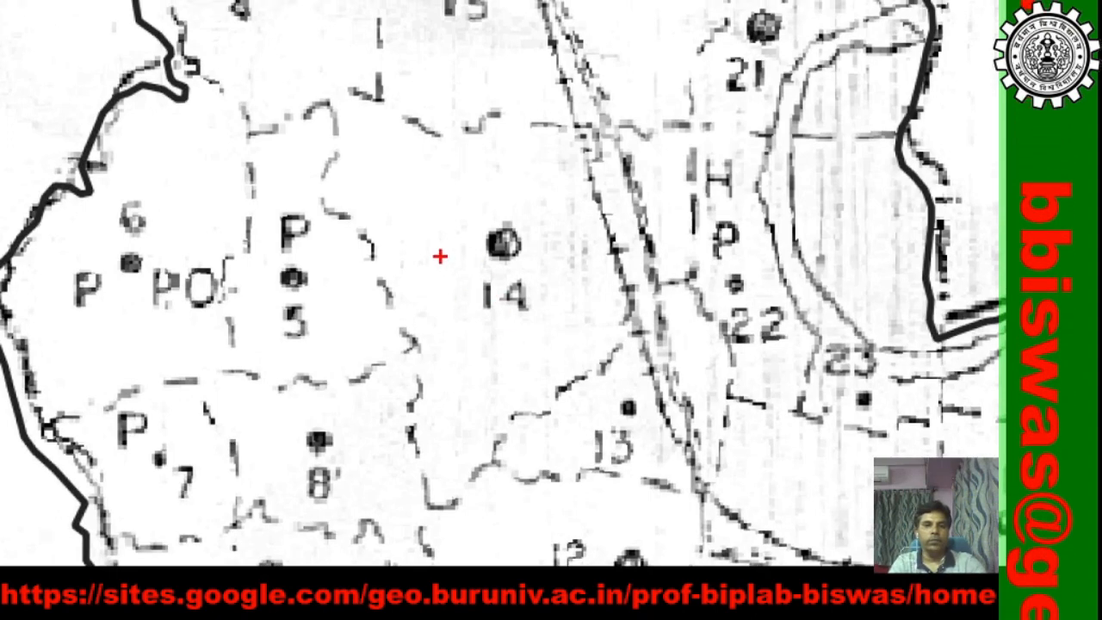
- Examine village 14 on the scanned map, following its dashed boundary all the way round
mouse_move(439, 257)
left_mouse_down()
mouse_move(589, 378)
mouse_move(565, 322)
left_mouse_up()
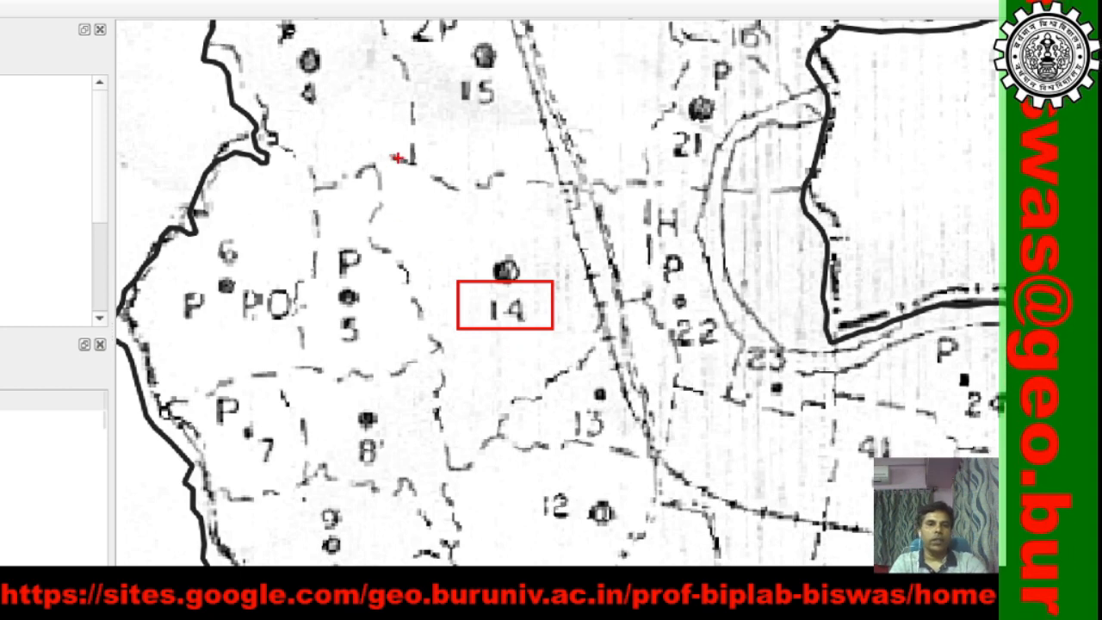
mouse_move(410, 164)
left_mouse_down()
mouse_move(358, 160)
mouse_move(375, 197)
left_mouse_up()
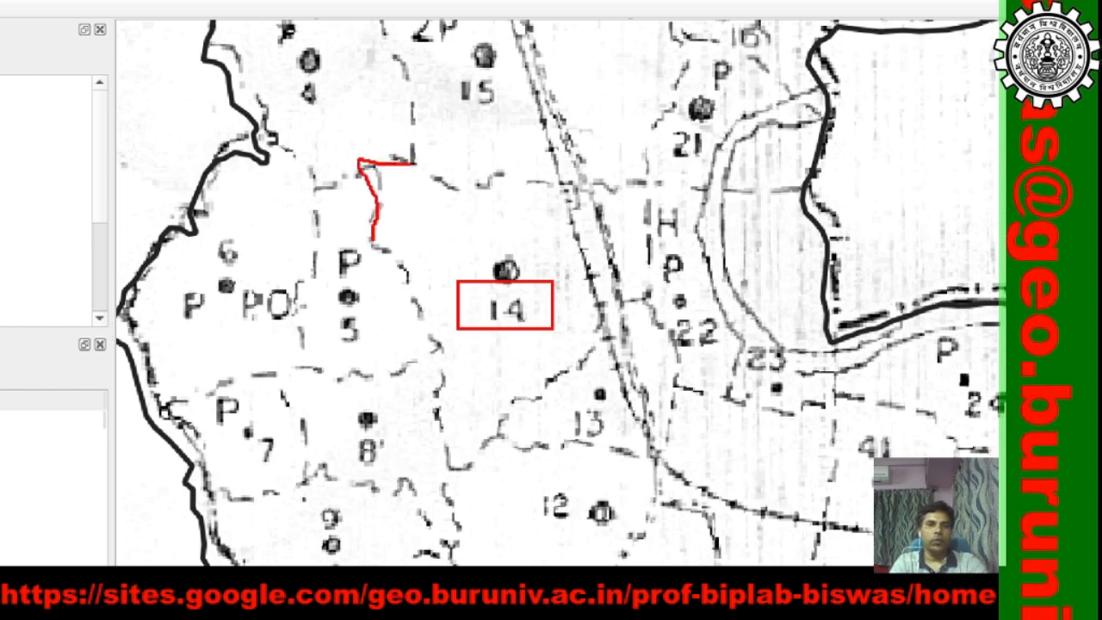
mouse_move(372, 239)
left_mouse_down()
mouse_move(446, 354)
mouse_move(437, 439)
mouse_move(485, 470)
mouse_move(521, 389)
mouse_move(599, 348)
left_mouse_up()
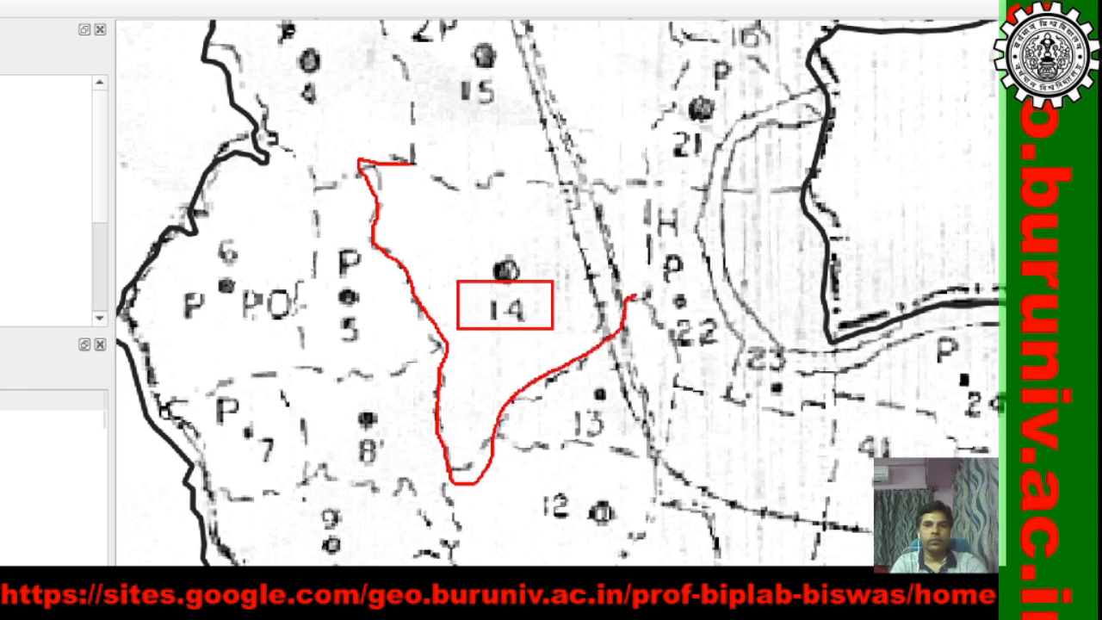
mouse_move(635, 296)
left_mouse_down()
mouse_move(663, 284)
mouse_move(641, 189)
mouse_move(585, 180)
mouse_move(494, 188)
left_mouse_up()
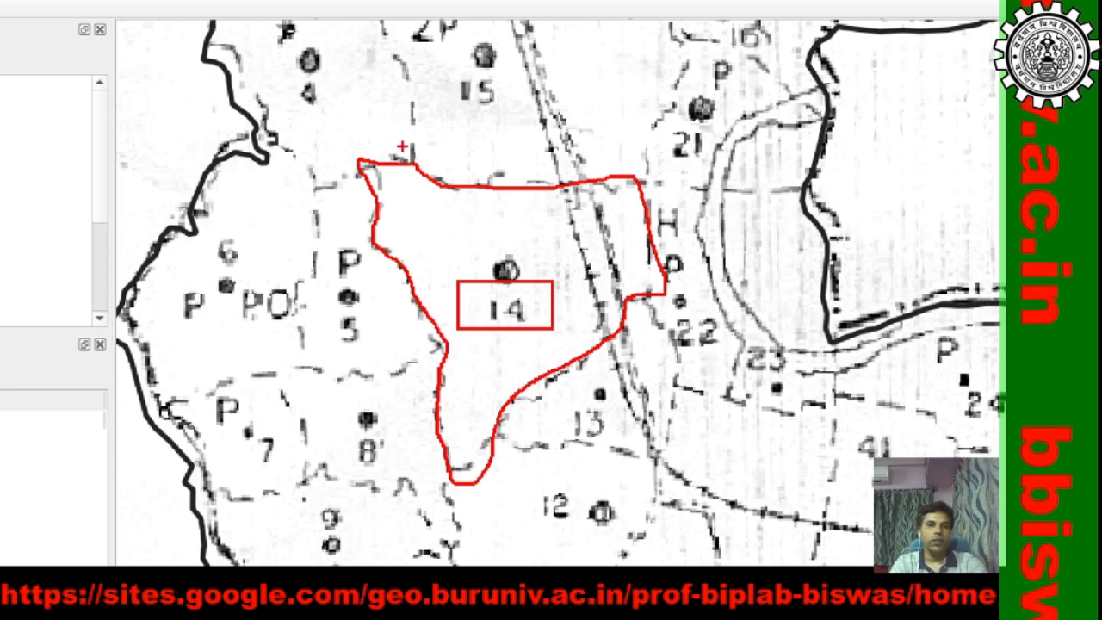
- Examine the junctions on village 14's boundary where the neighbouring villages, including 4, 5, 8, 12, 13 and 15, meet it
left_click_drag(419, 148, 405, 175)
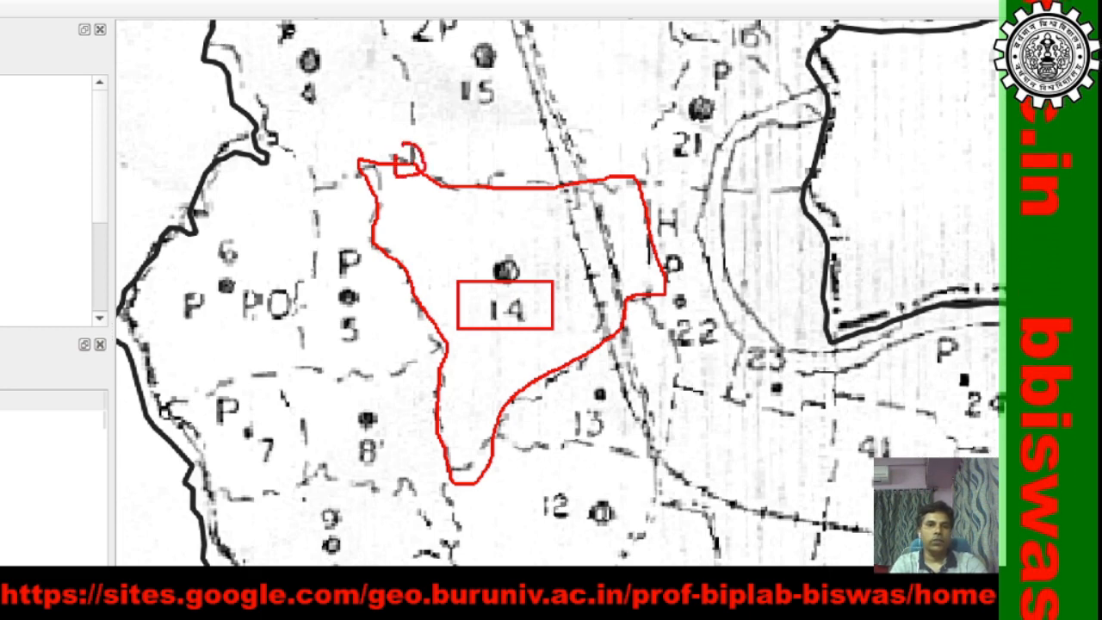
left_click_drag(449, 124, 515, 124)
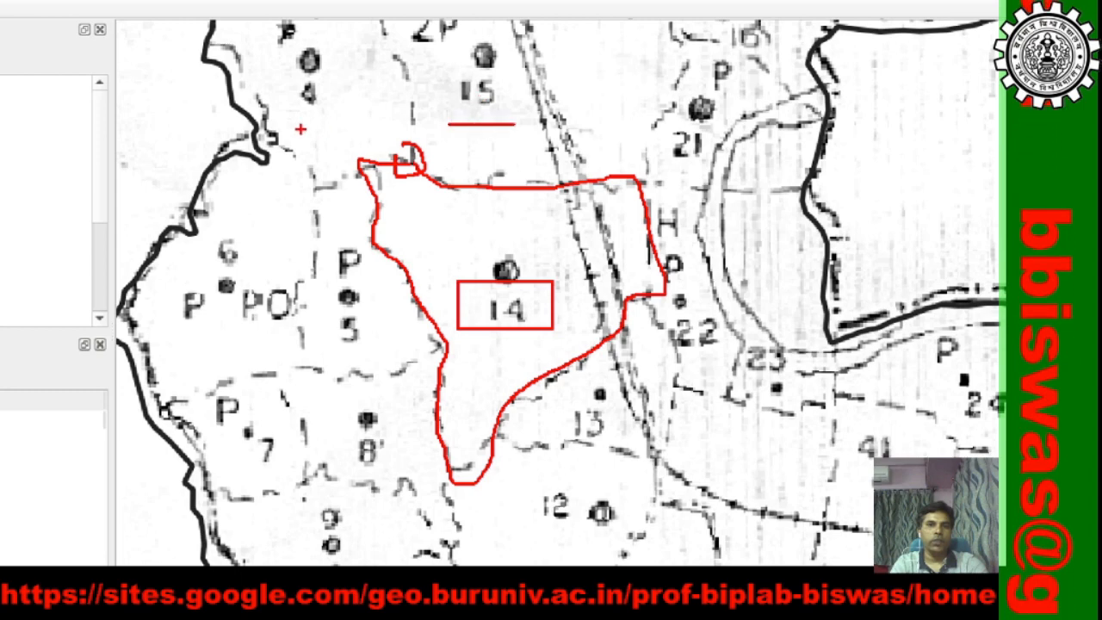
left_click_drag(308, 117, 360, 108)
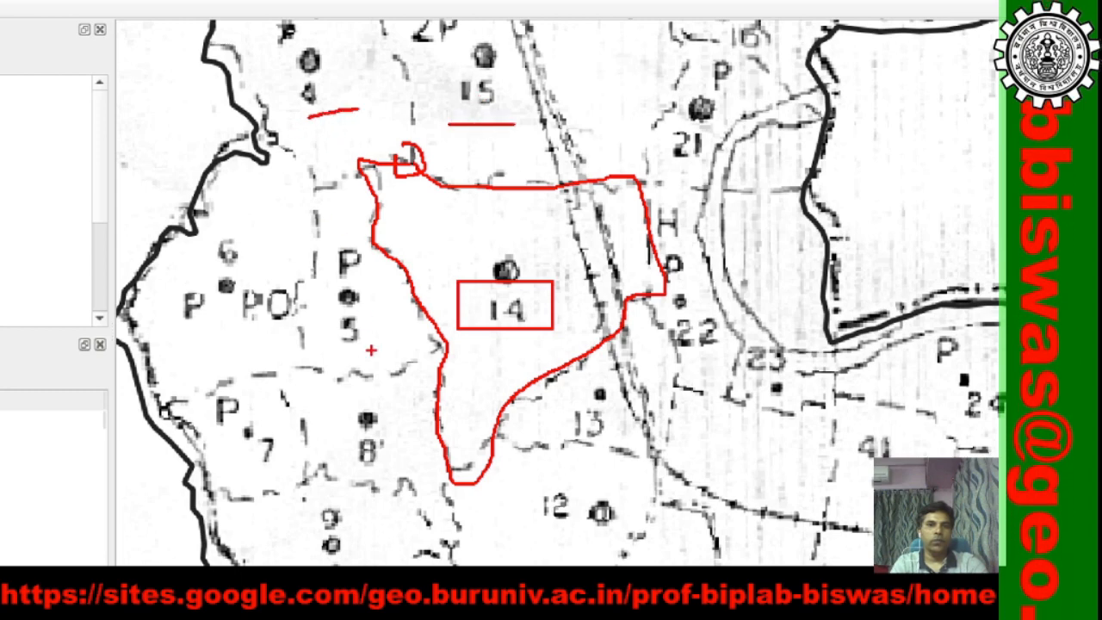
mouse_move(362, 297)
left_mouse_down()
mouse_move(344, 349)
mouse_move(377, 312)
left_mouse_up()
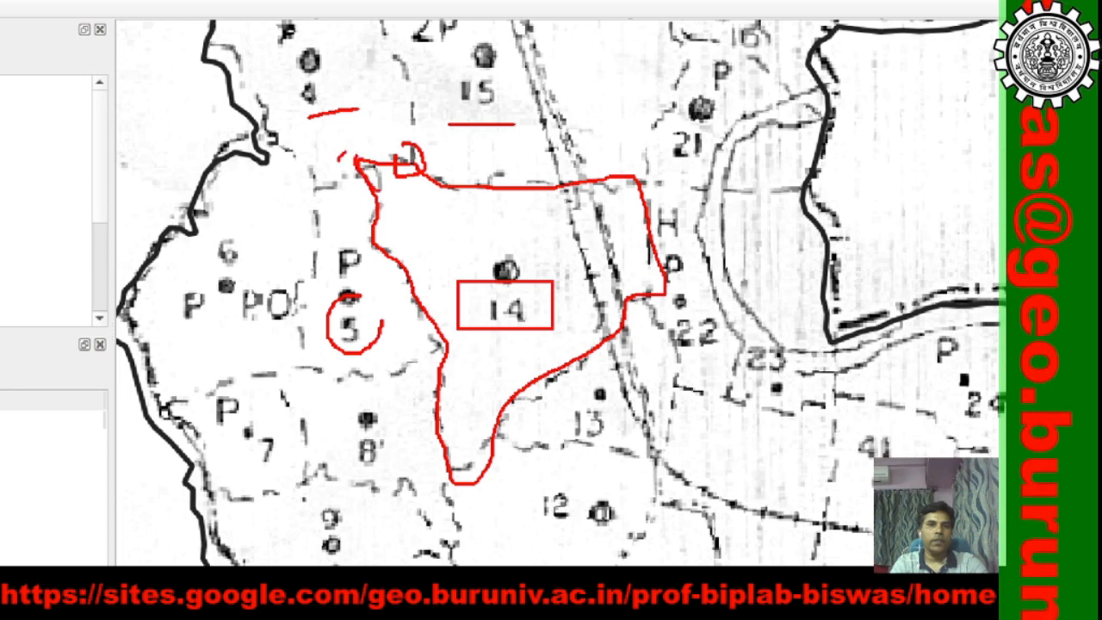
left_click_drag(342, 164, 383, 182)
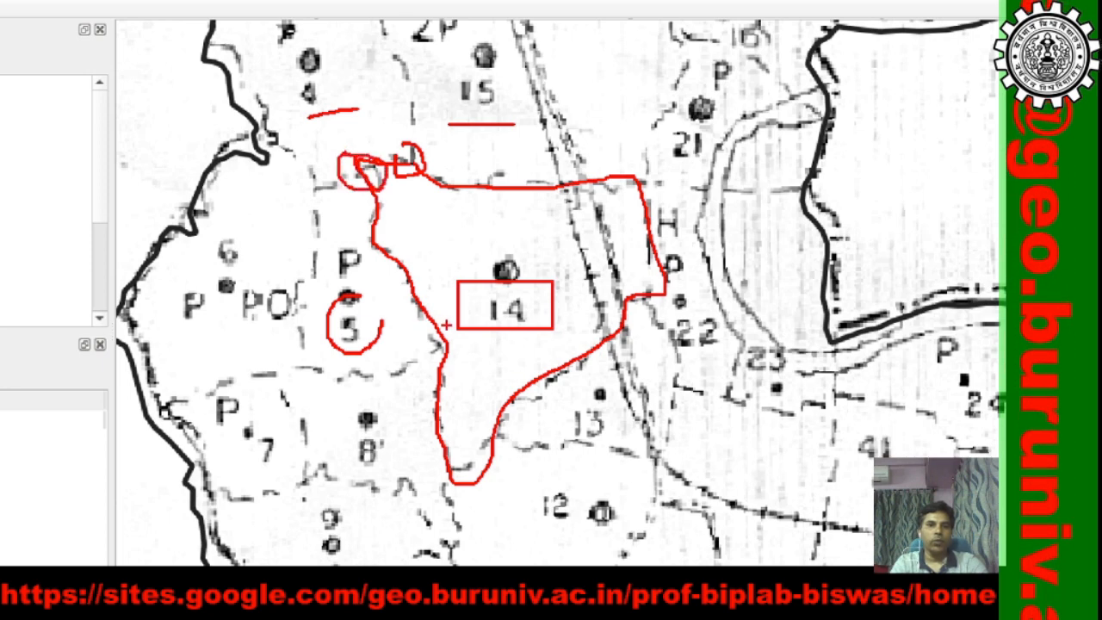
mouse_move(447, 323)
left_mouse_down()
mouse_move(420, 342)
mouse_move(468, 351)
mouse_move(447, 326)
left_mouse_up()
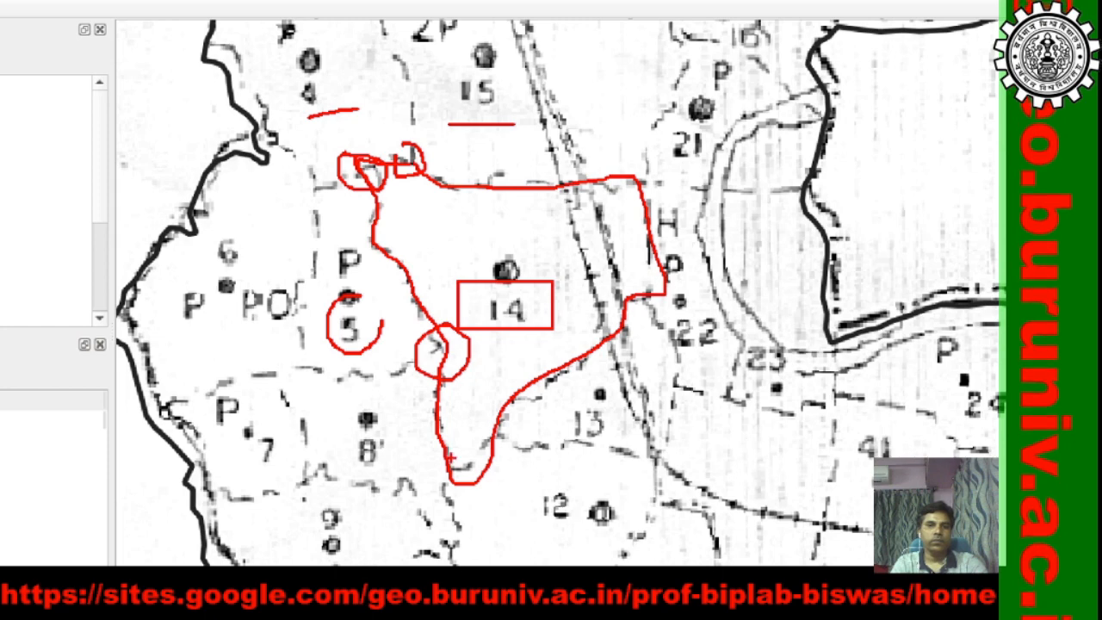
mouse_move(452, 458)
left_mouse_down()
mouse_move(439, 491)
mouse_move(448, 435)
left_mouse_up()
left_click_drag(370, 478, 412, 464)
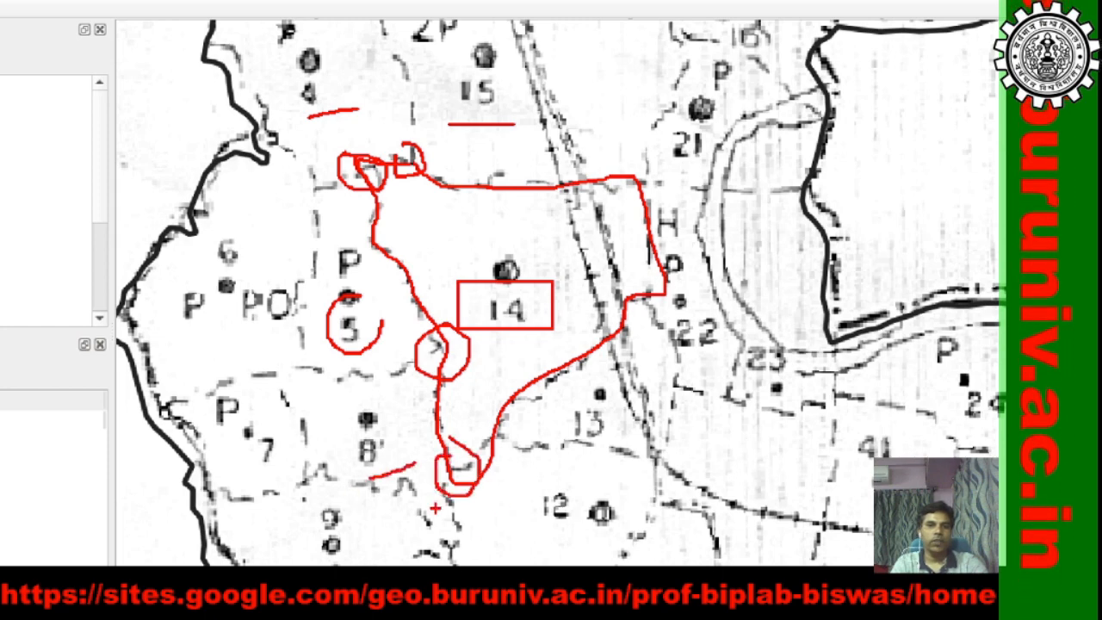
left_click_drag(536, 524, 620, 520)
left_click_drag(572, 444, 661, 423)
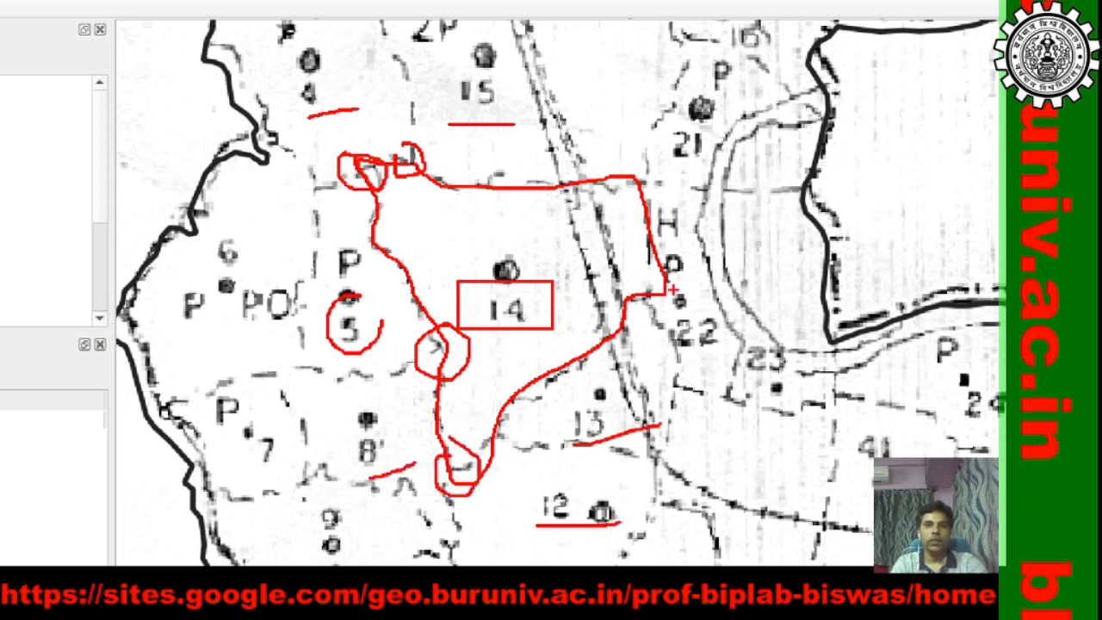
mouse_move(642, 283)
left_mouse_down()
mouse_move(663, 312)
mouse_move(641, 274)
left_mouse_up()
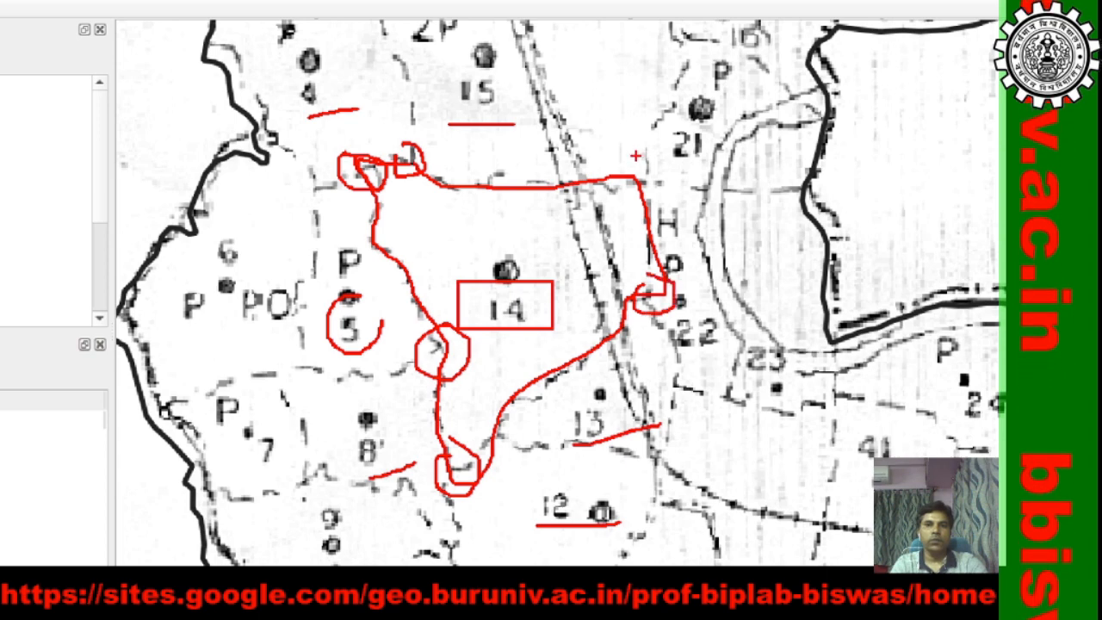
left_click_drag(633, 171, 644, 203)
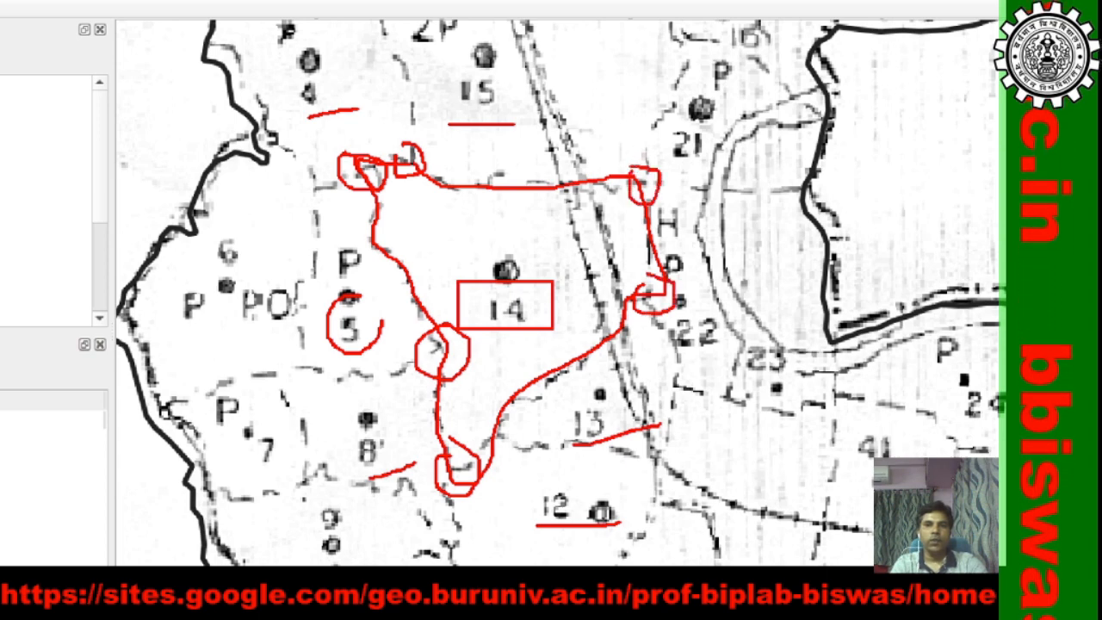
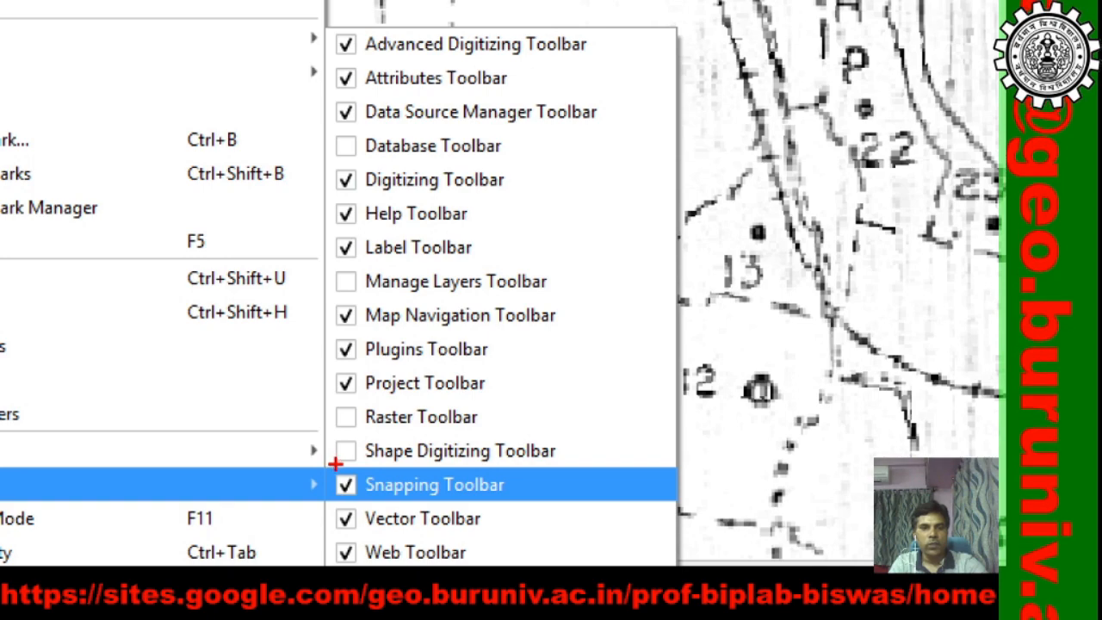
- Check that the Snapping Toolbar is shown, review its tolerance setting, and enable topological editing
left_click_drag(335, 468, 358, 500)
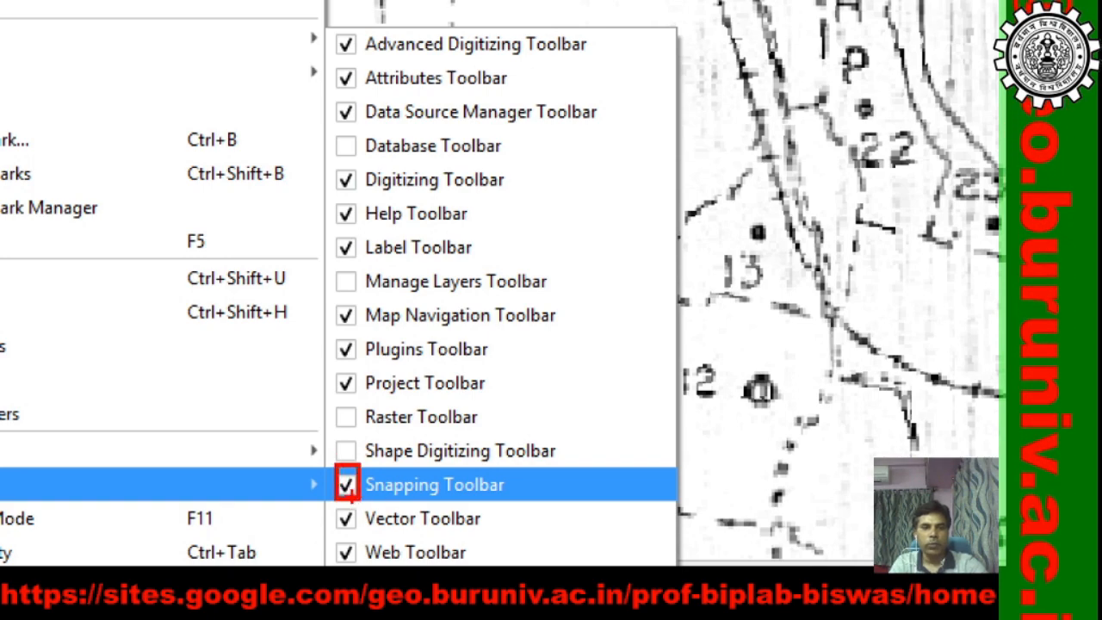
key("Escape")
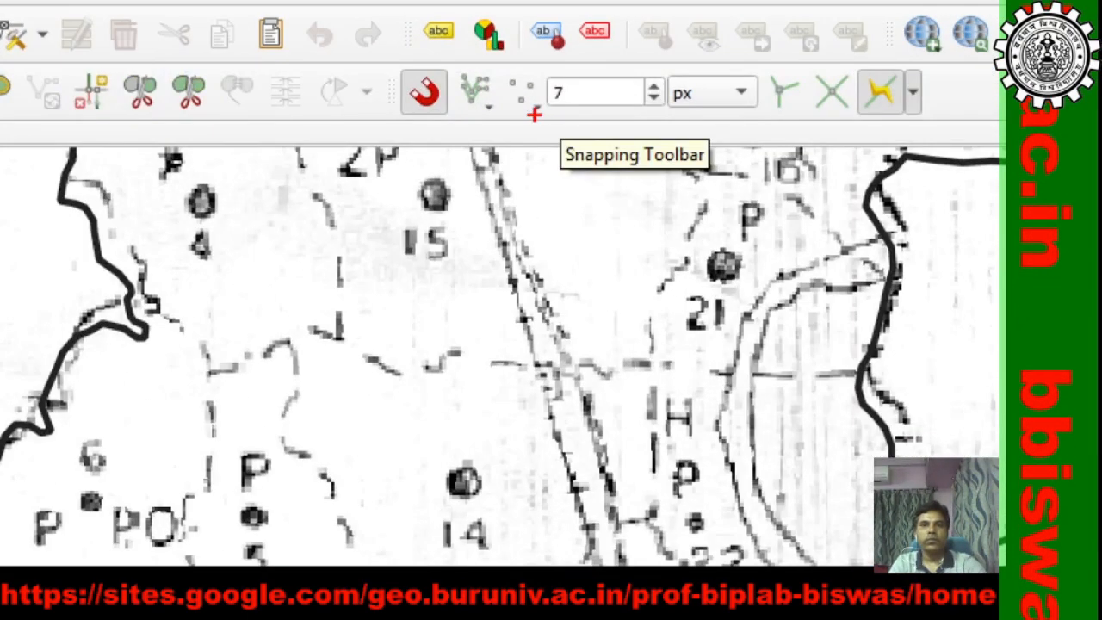
mouse_move(534, 114)
left_mouse_down()
mouse_move(641, 121)
mouse_move(782, 83)
mouse_move(589, 72)
mouse_move(533, 90)
left_mouse_up()
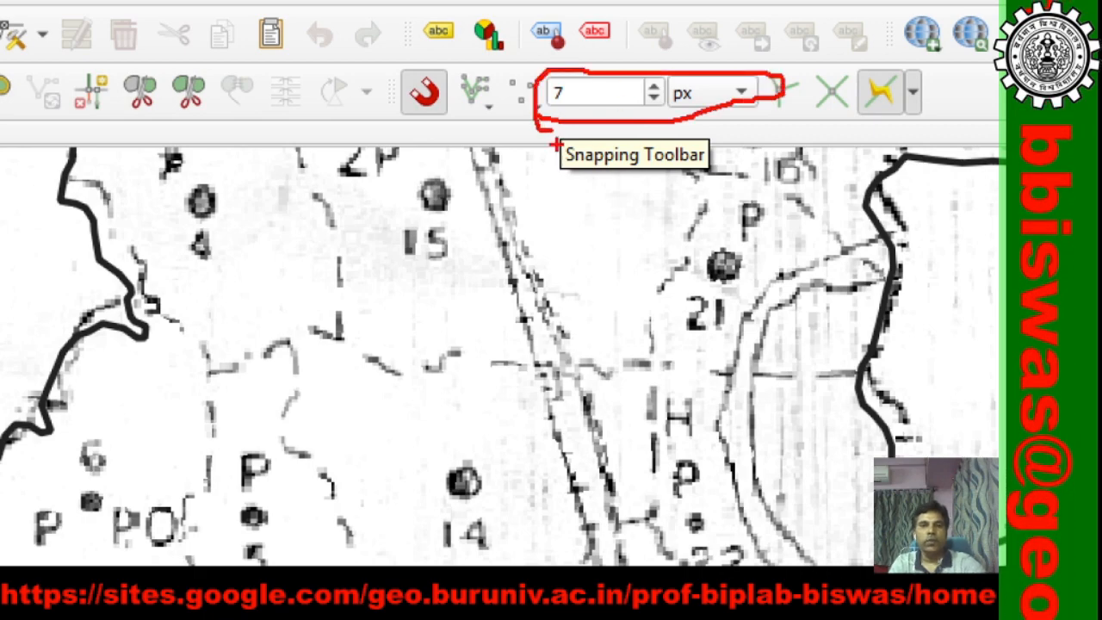
key("Escape")
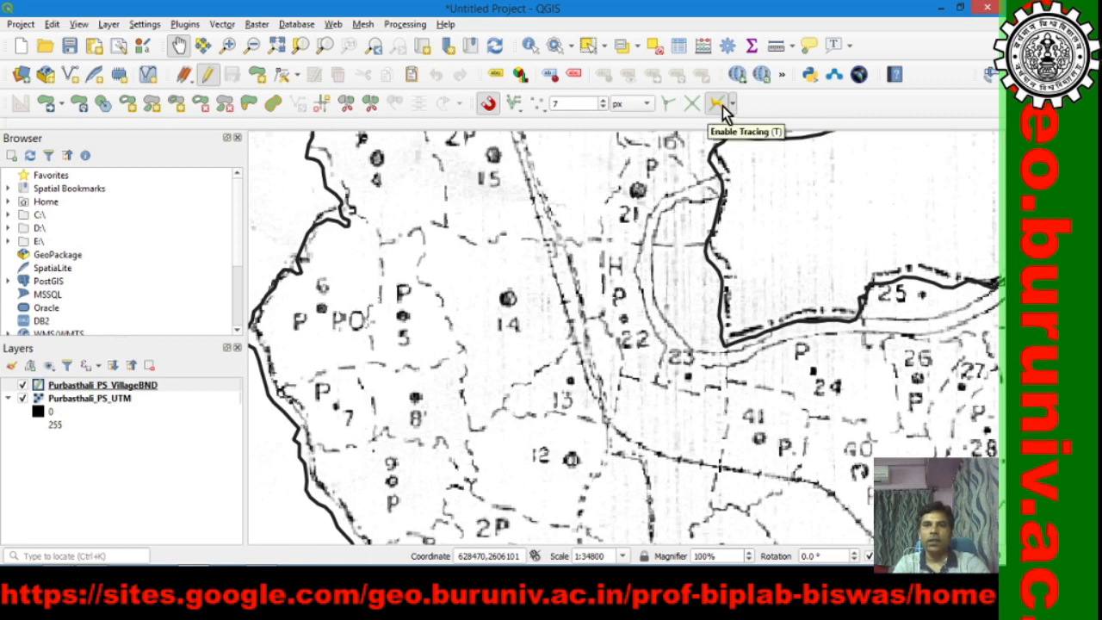
left_click(670, 105)
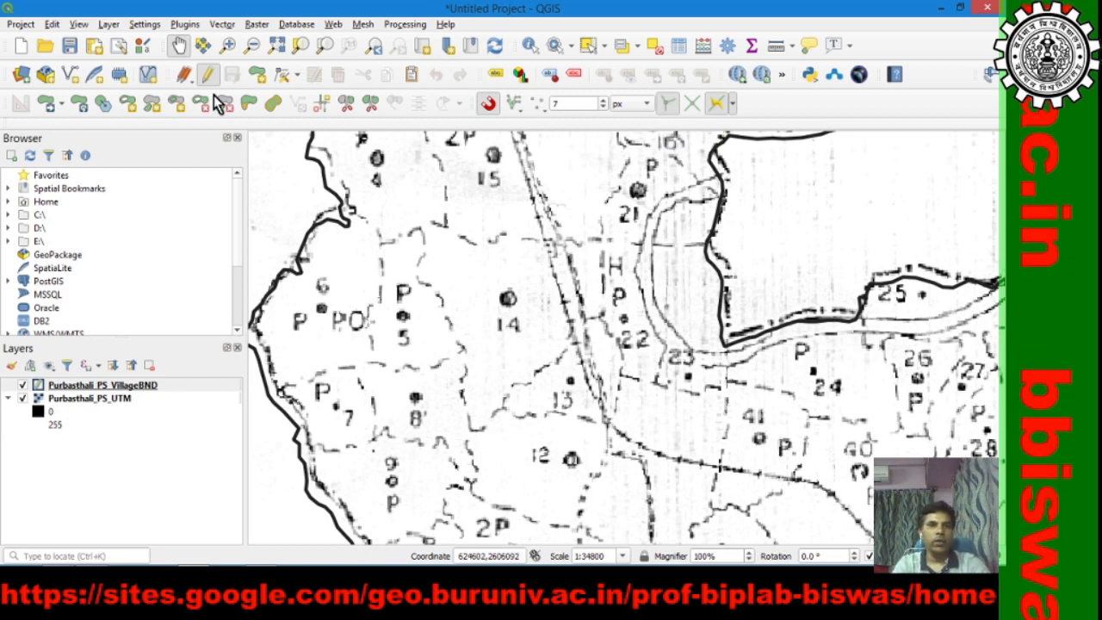
- Examine the northern part of the scanned map, including villages 17 and 20, the Bhagirathi River bend, and villages 1, 2, 4 and 15
left_click_drag(635, 218, 412, 429)
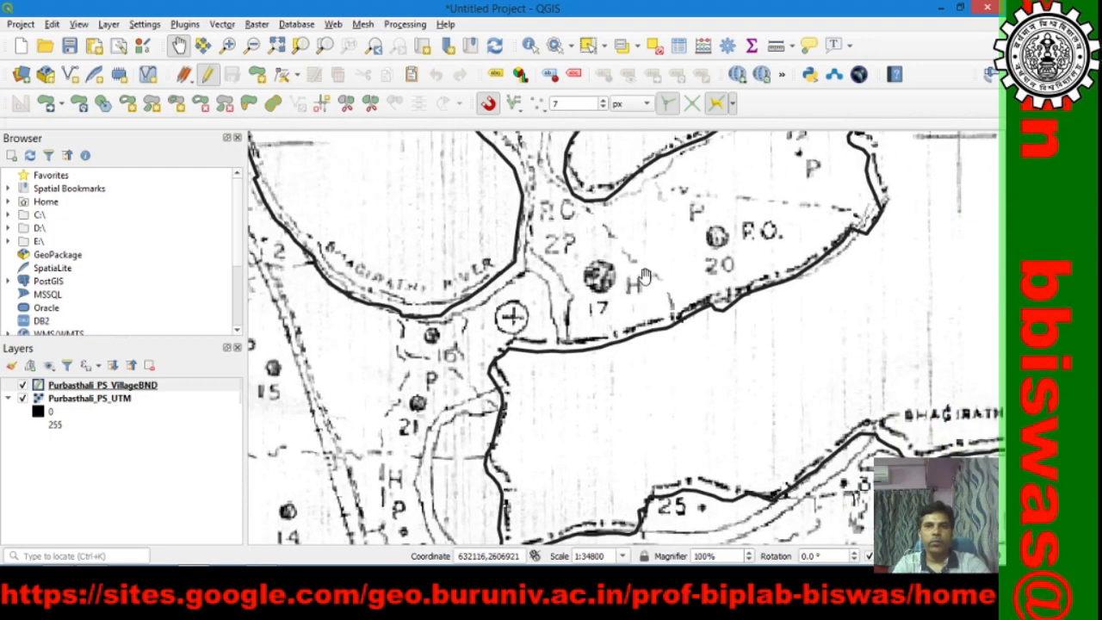
left_click_drag(647, 278, 499, 413)
left_click_drag(537, 355, 600, 317)
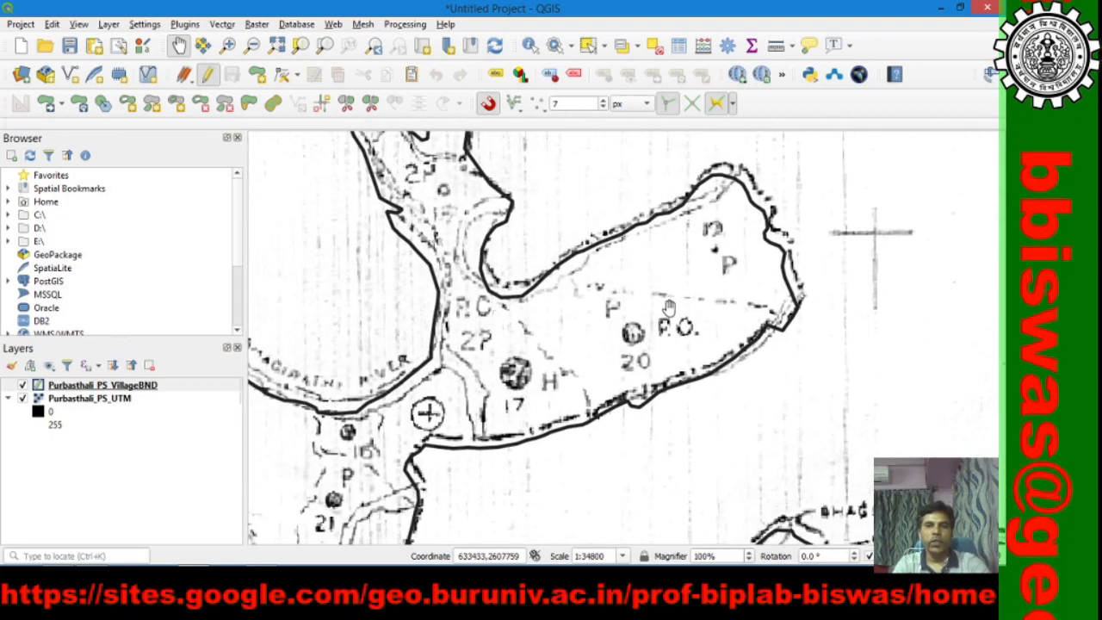
left_click_drag(338, 379, 692, 326)
left_click_drag(457, 333, 441, 411)
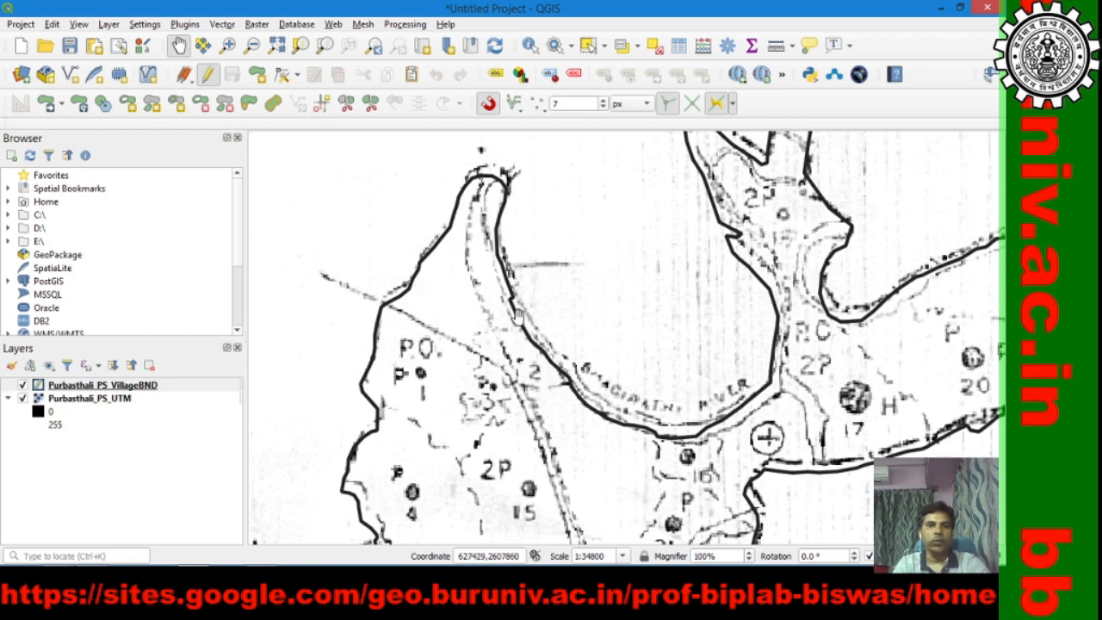
left_click_drag(473, 364, 453, 375)
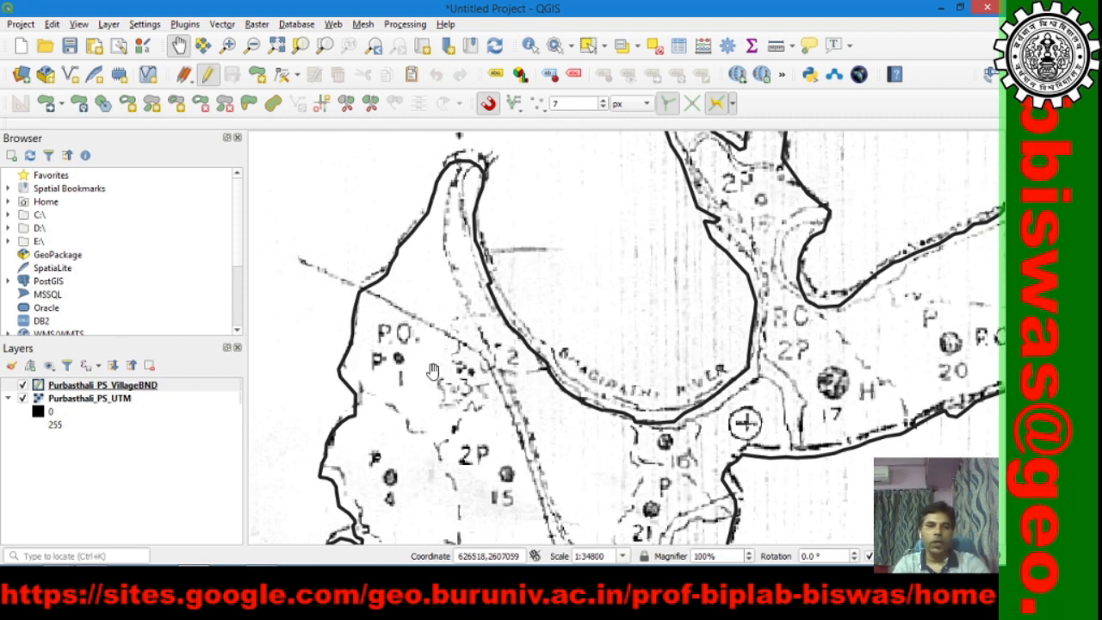
left_click_drag(400, 496, 387, 325)
left_click_drag(403, 476, 409, 348)
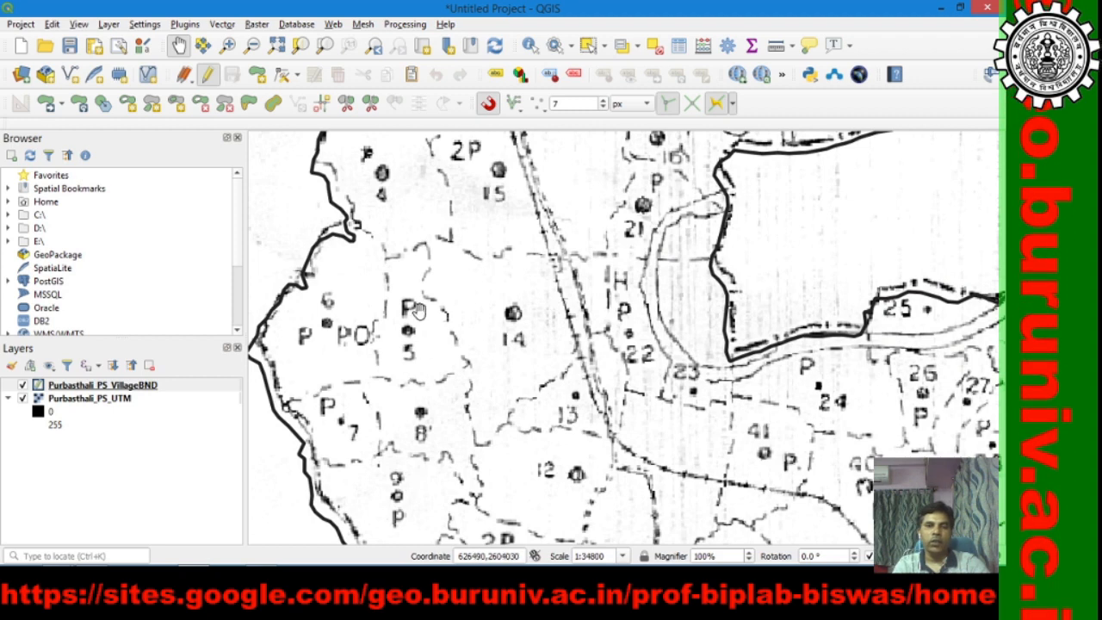
left_click_drag(419, 312, 434, 497)
left_click_drag(437, 341, 439, 441)
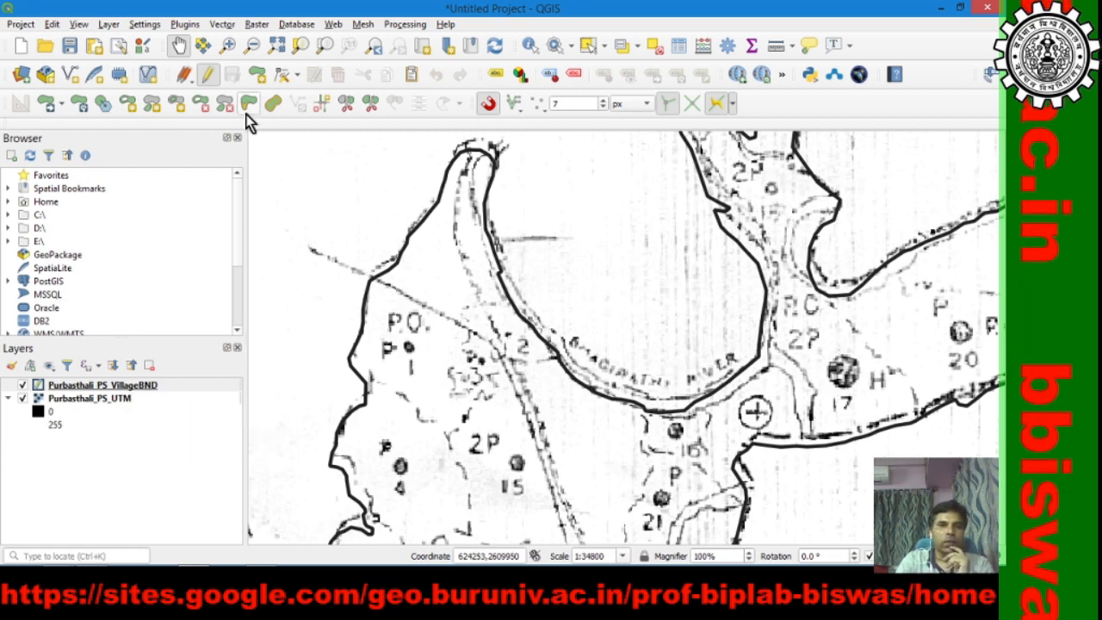
left_click(210, 76)
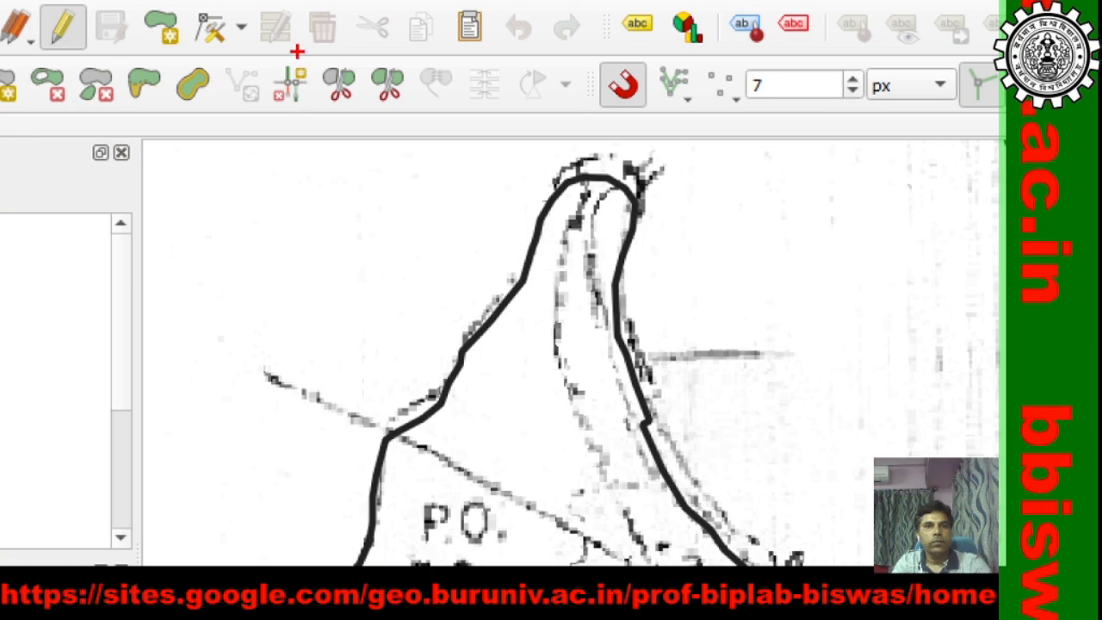
left_click_drag(298, 49, 366, 117)
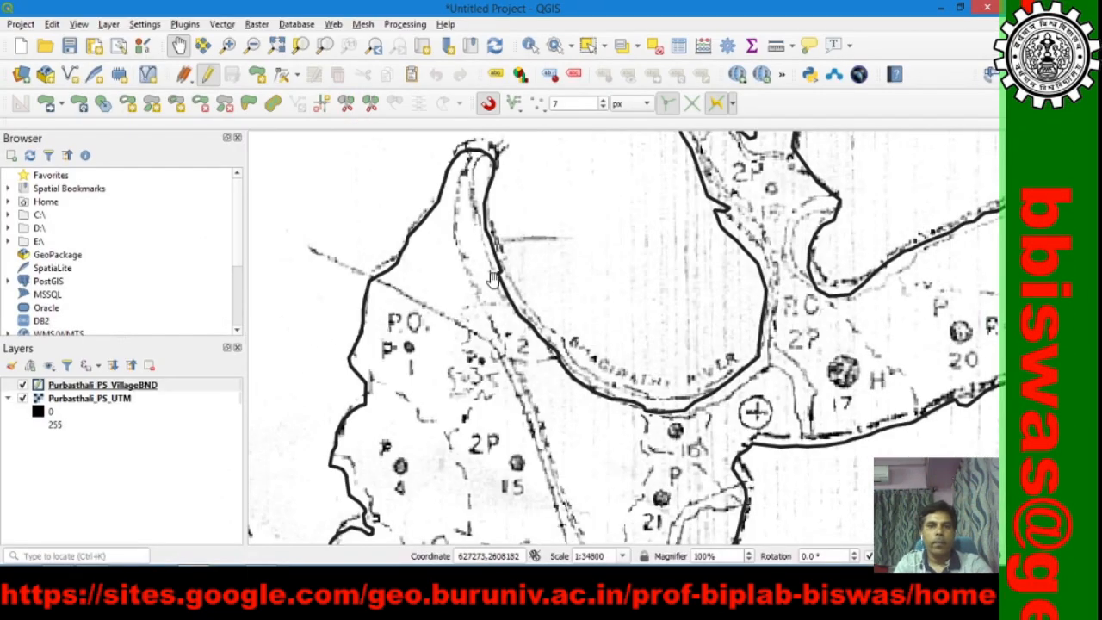
mouse_move(471, 298)
left_mouse_down()
mouse_move(452, 234)
mouse_move(452, 300)
left_mouse_up()
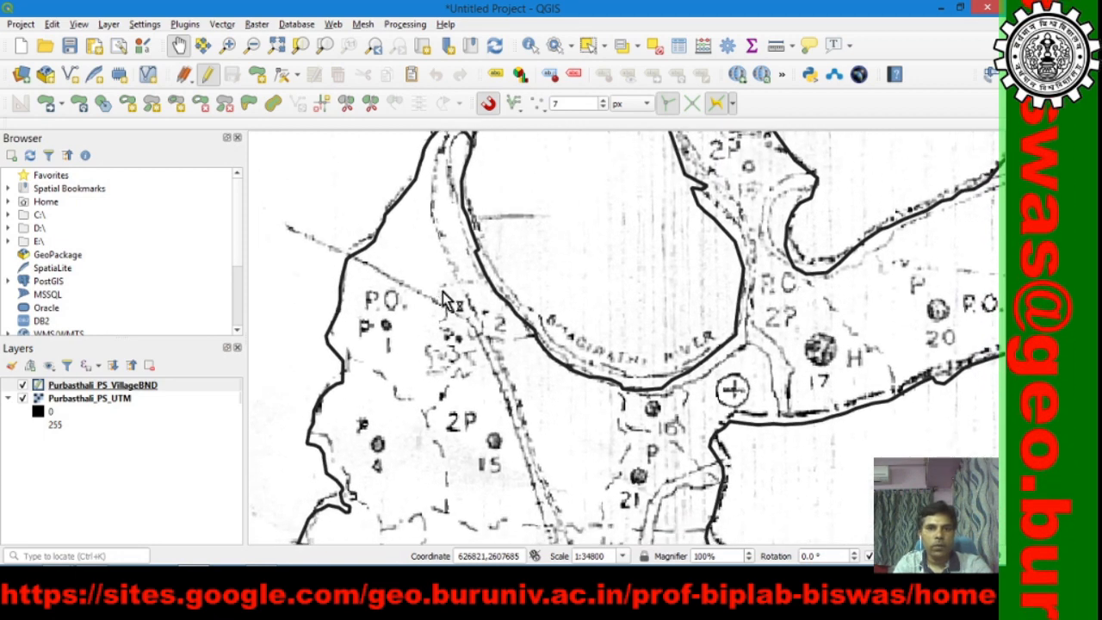
- Split village 1 off the boundary polygon, following its dashed border past villages 4, 15, 3 and 2 and crossing the outer boundary at both ends
left_click(346, 104)
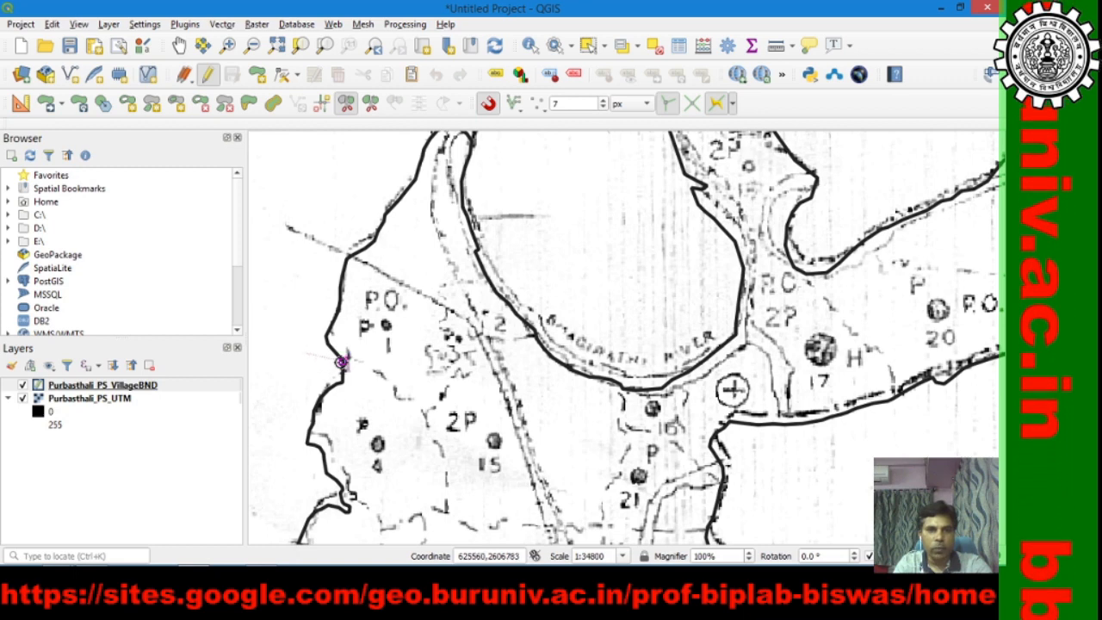
left_click(304, 353)
left_click(347, 359)
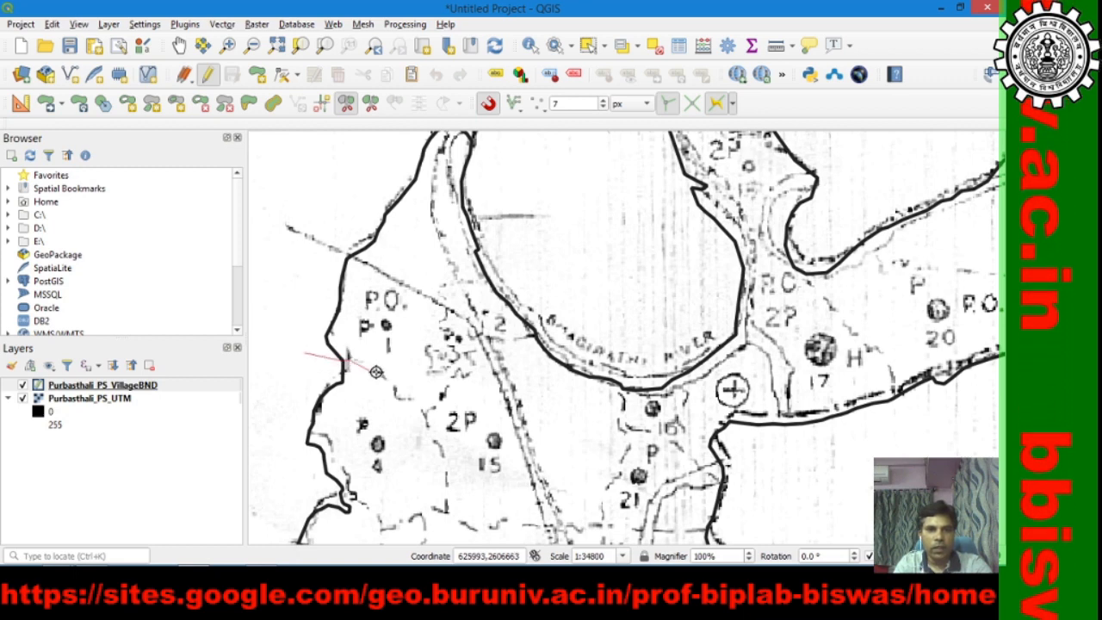
left_click(393, 387)
left_click(397, 397)
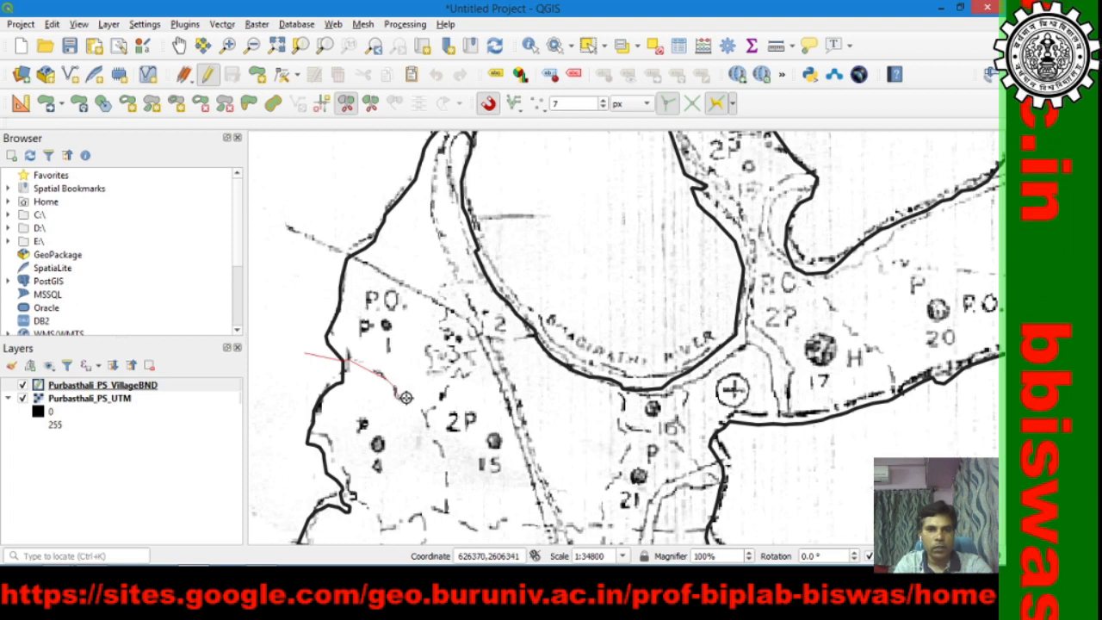
left_click(411, 400)
left_click(424, 415)
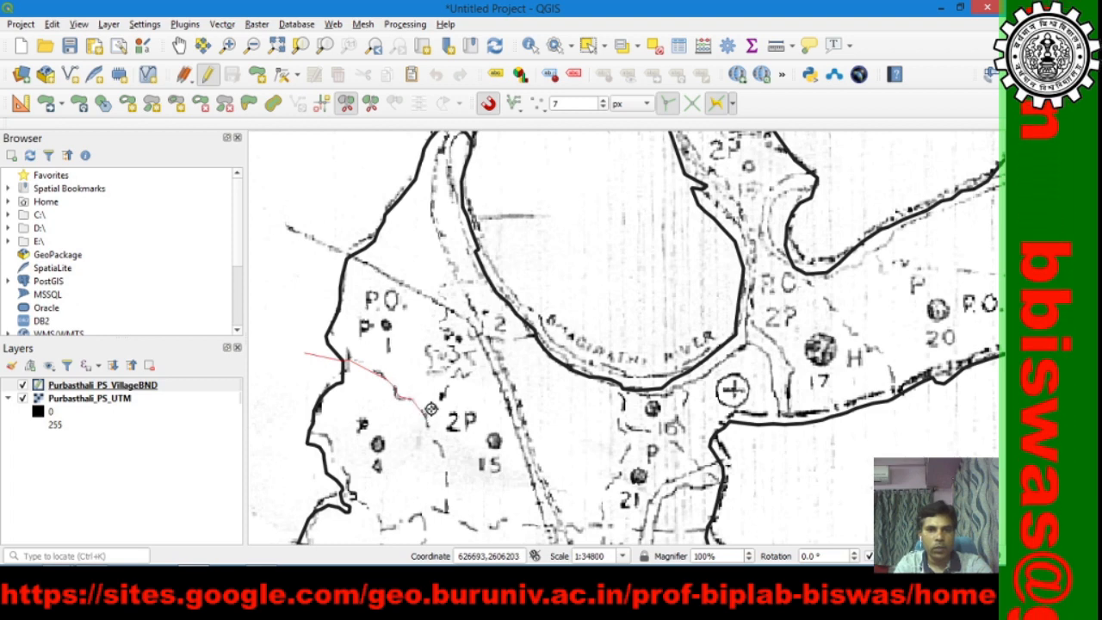
left_click(452, 371)
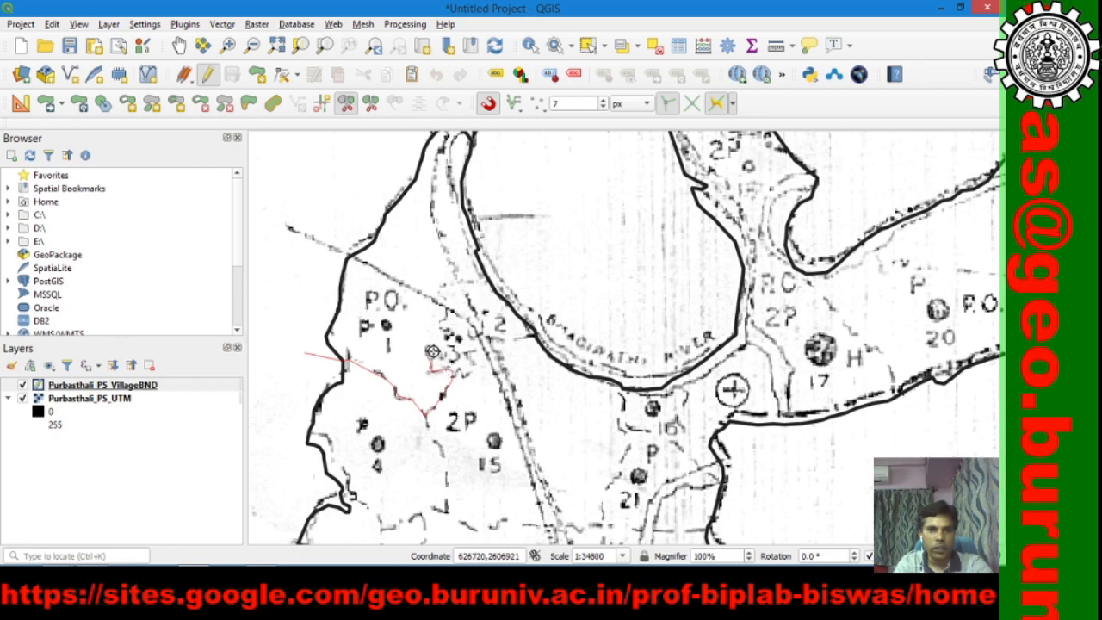
left_click(443, 292)
left_click(457, 282)
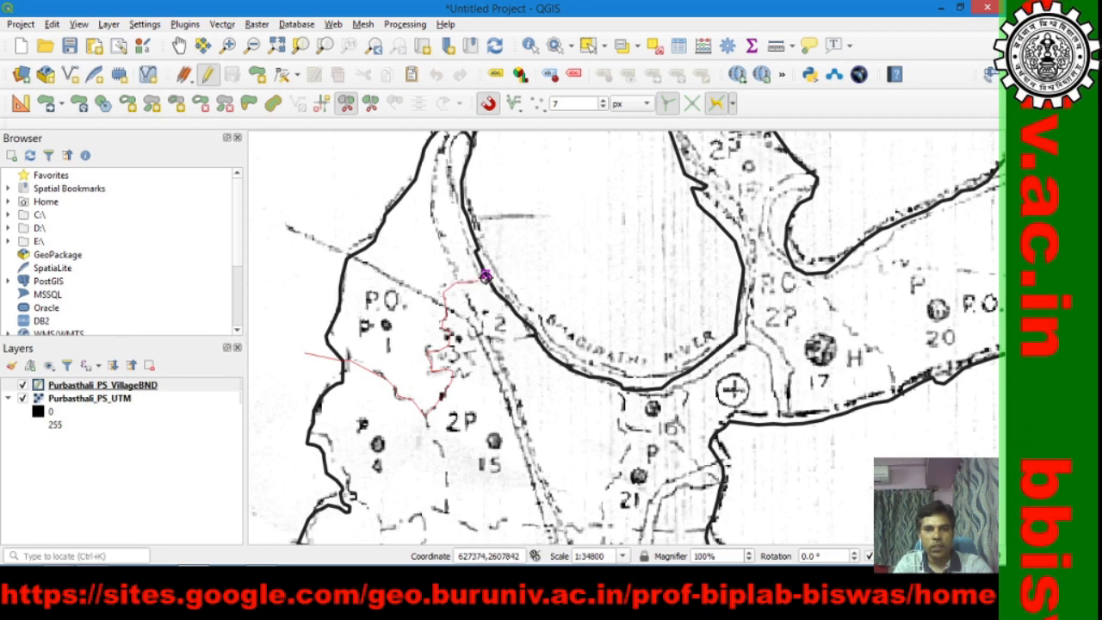
left_click(486, 276)
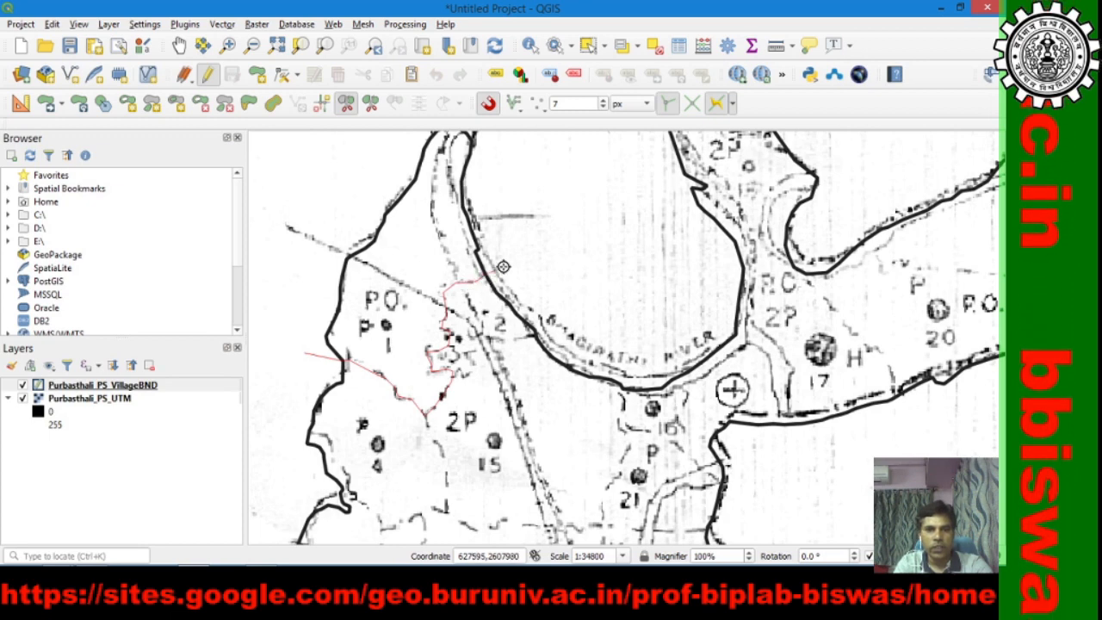
right_click(503, 267)
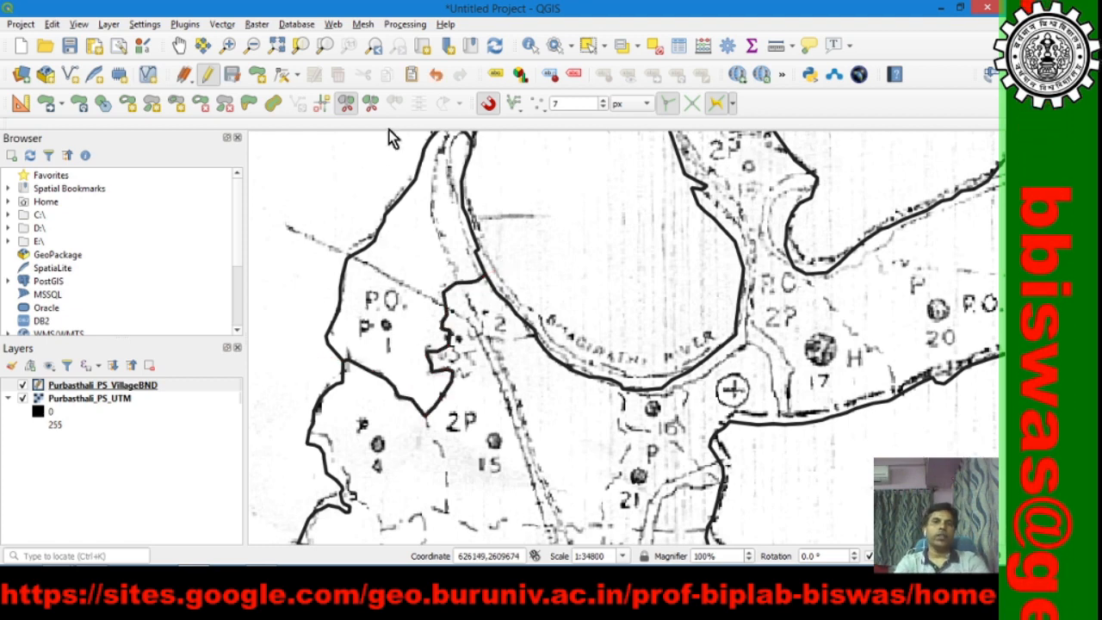
- Check the split by selecting the village 1 polygon and the remaining polygon in turn, including at full extent, and clear the selection
left_click(588, 45)
left_click(400, 317)
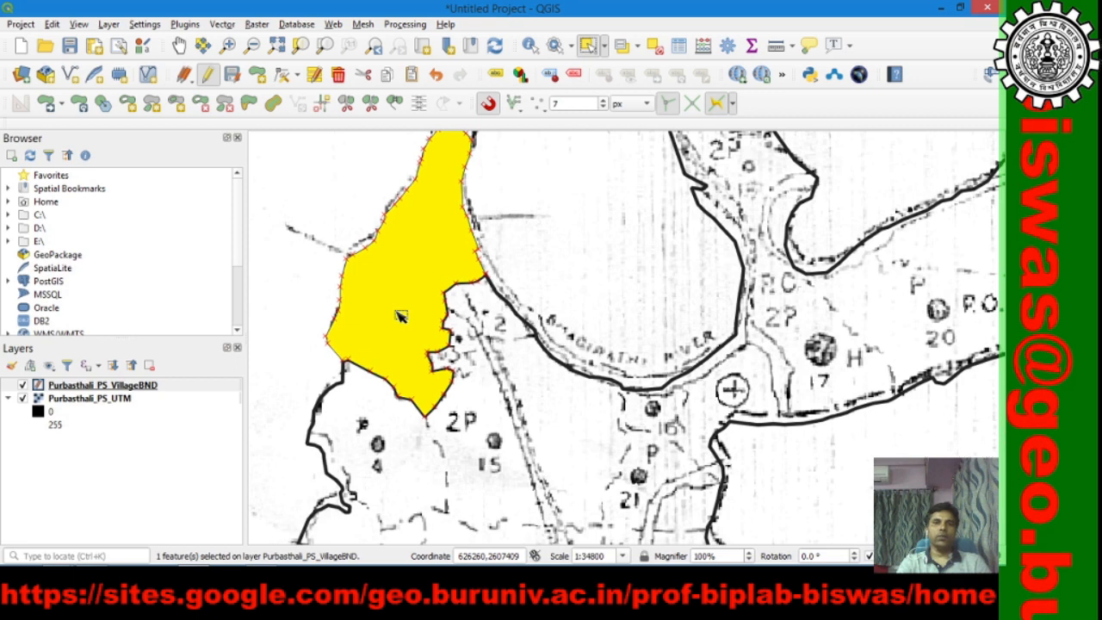
left_click(488, 459)
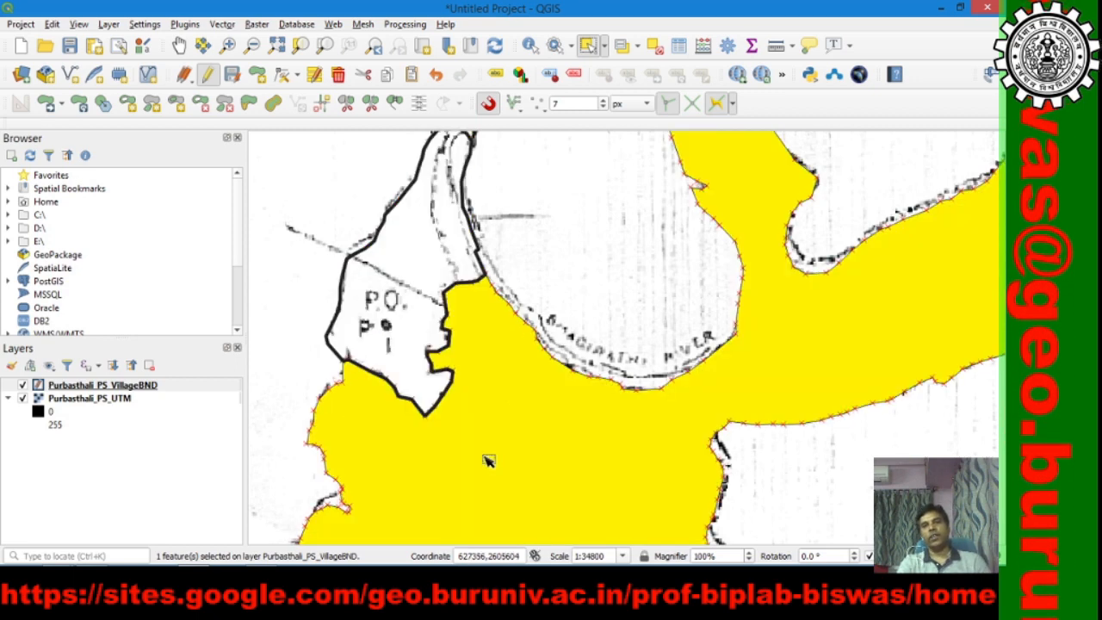
left_click(277, 45)
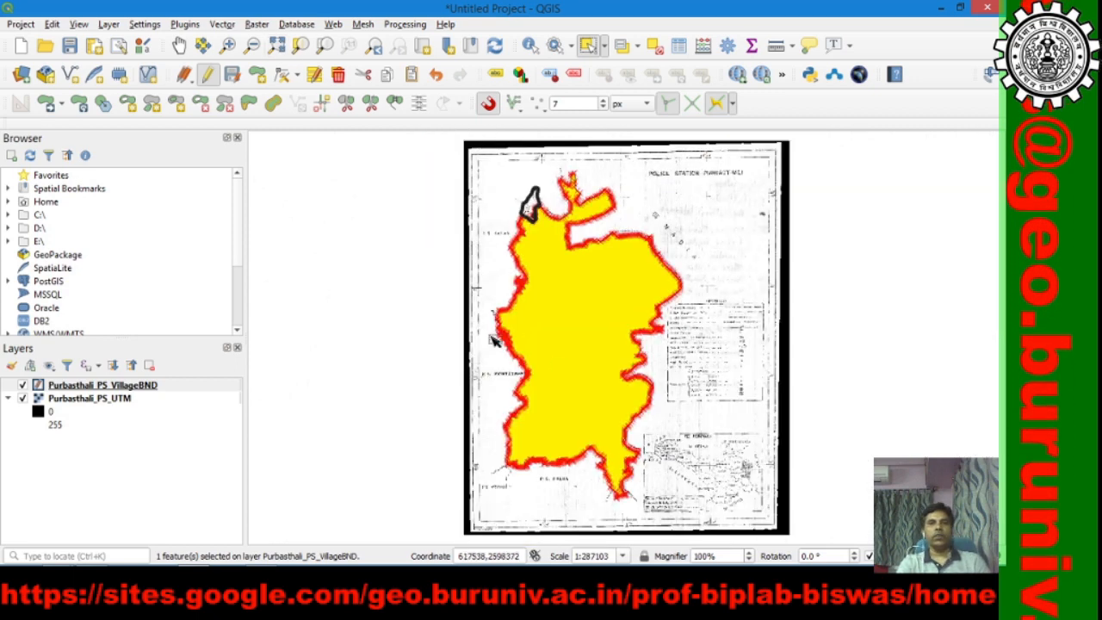
left_click(534, 212)
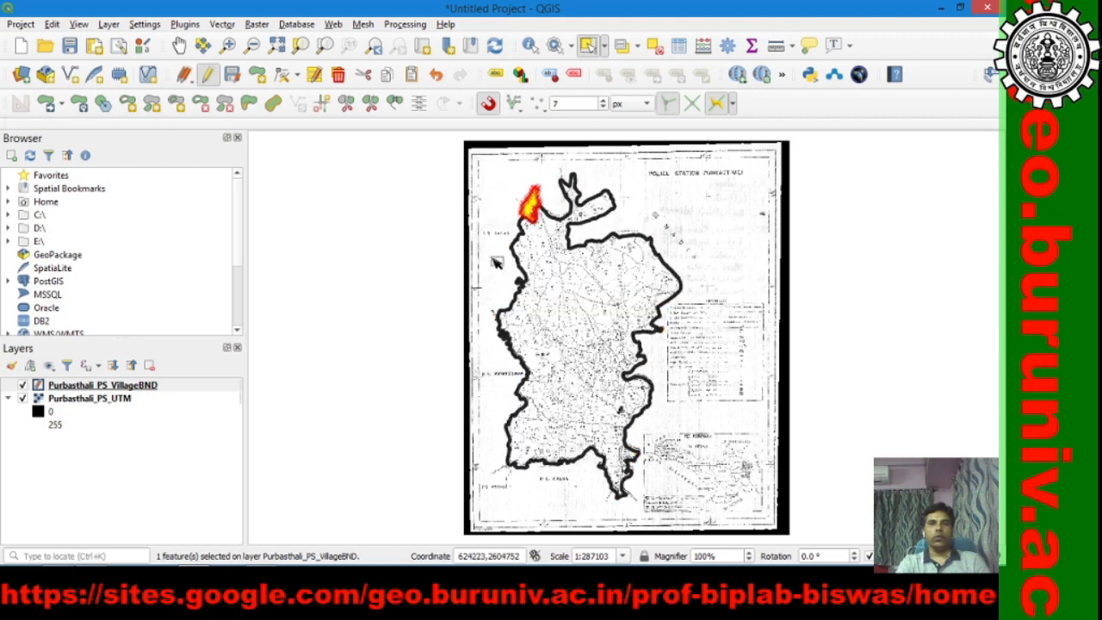
left_click(392, 291)
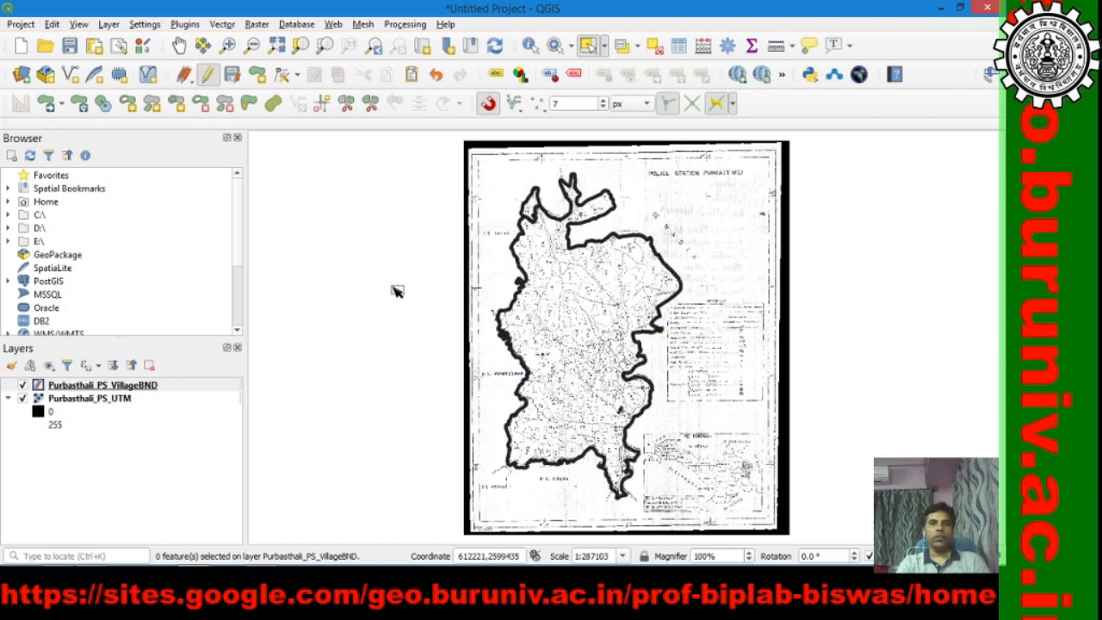
- Open the attribute table of Purbasthali_PS_VillageBND in a narrow window beside the map and select village 1's record in the second row
left_click(125, 386)
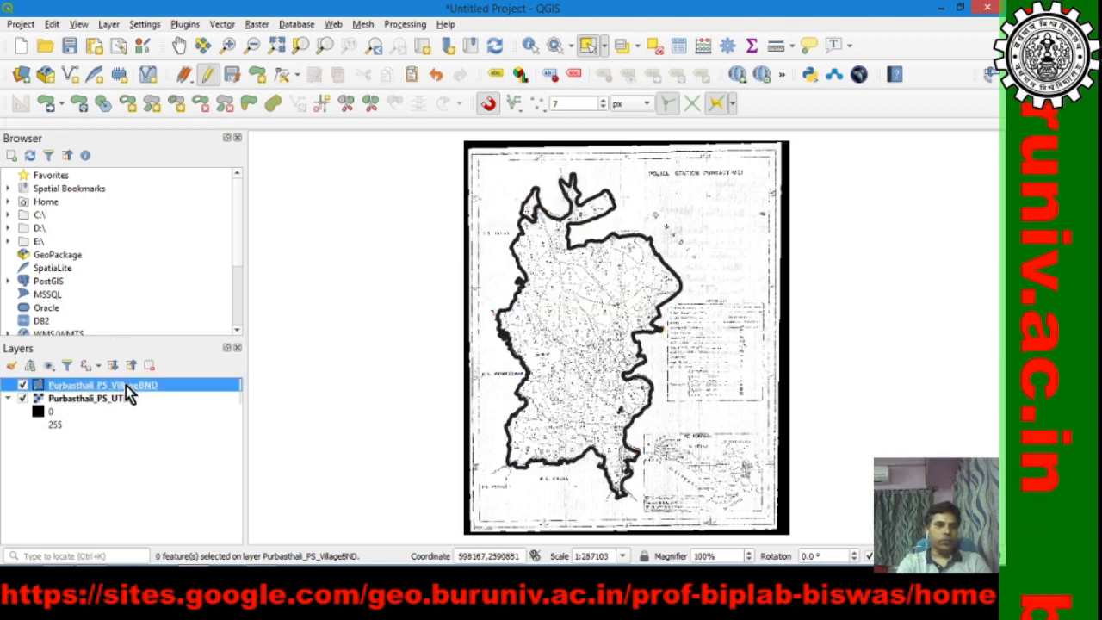
right_click(126, 385)
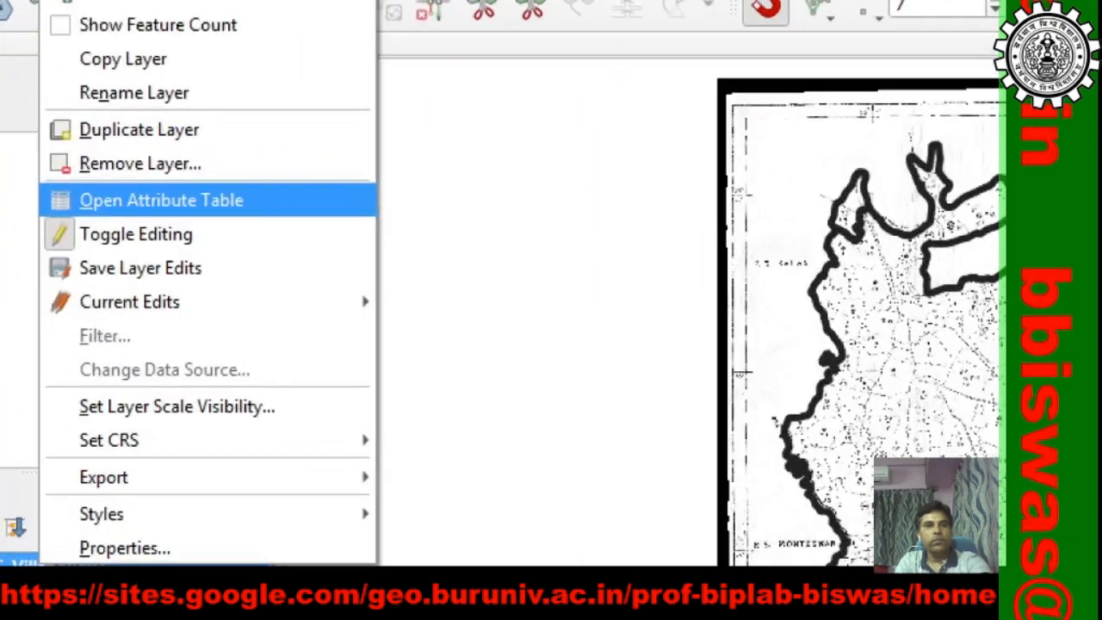
left_click(215, 200)
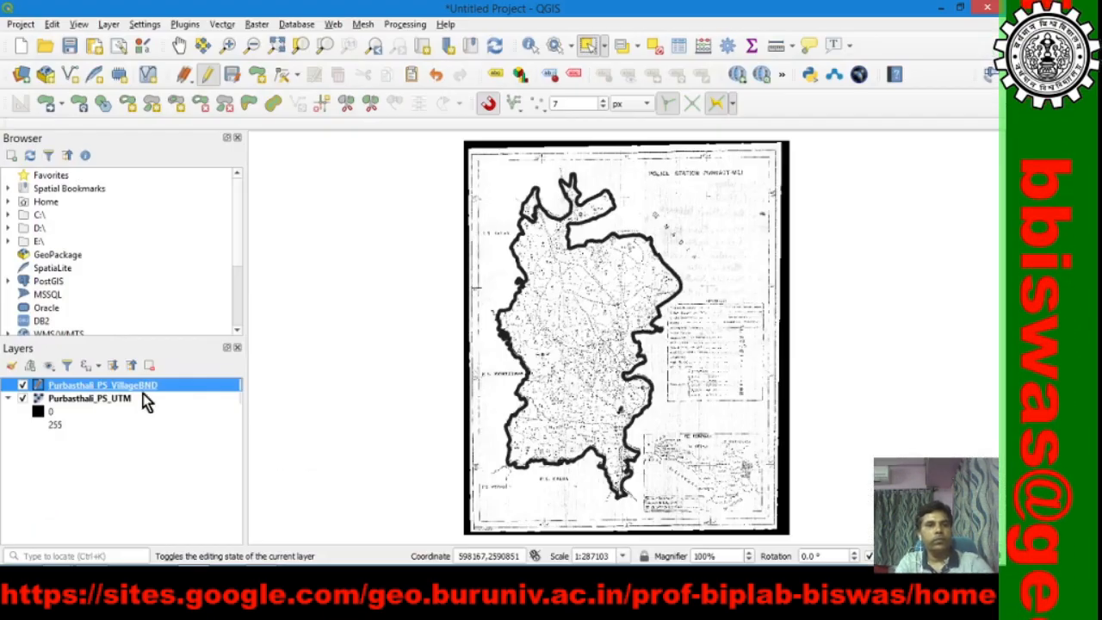
right_click(157, 384)
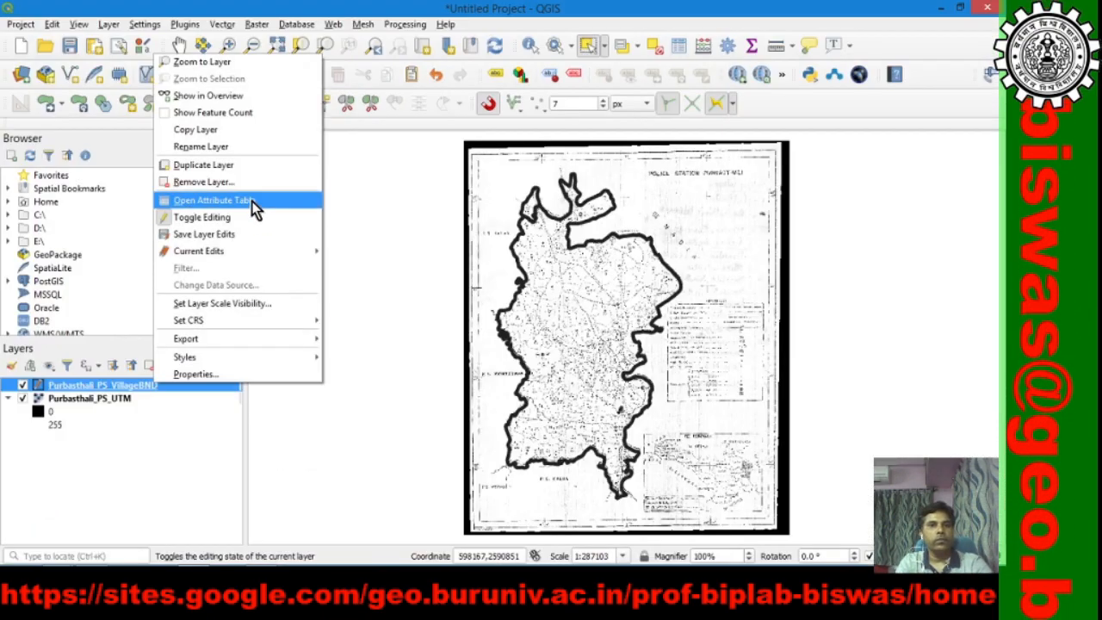
left_click(251, 200)
left_click_drag(336, 62, 292, 119)
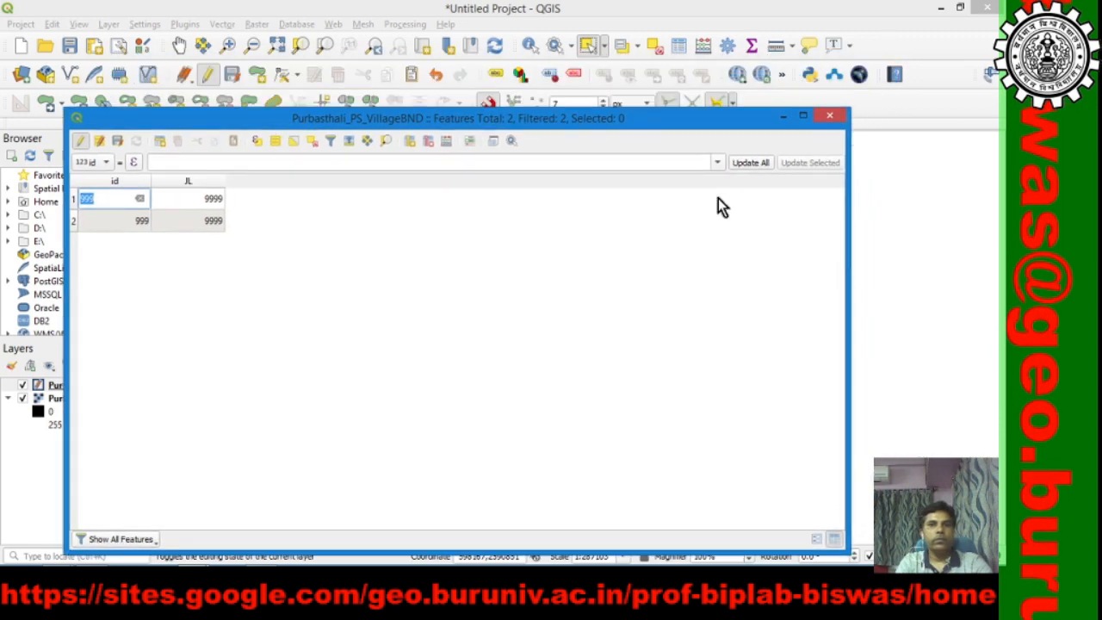
left_click_drag(849, 283, 361, 287)
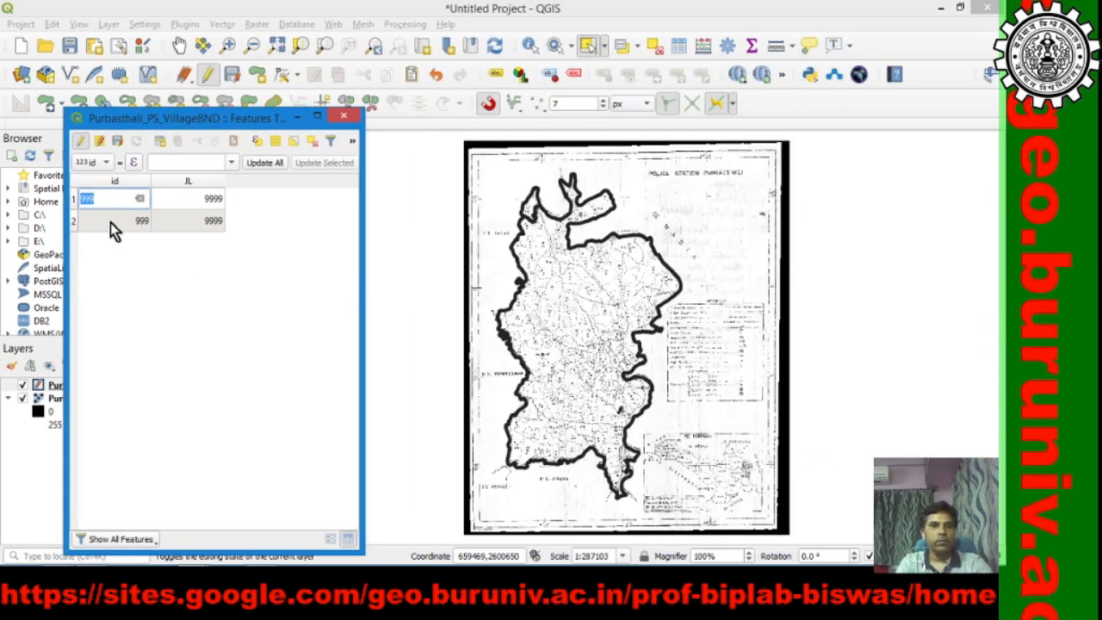
double_click(84, 222)
left_click(74, 221)
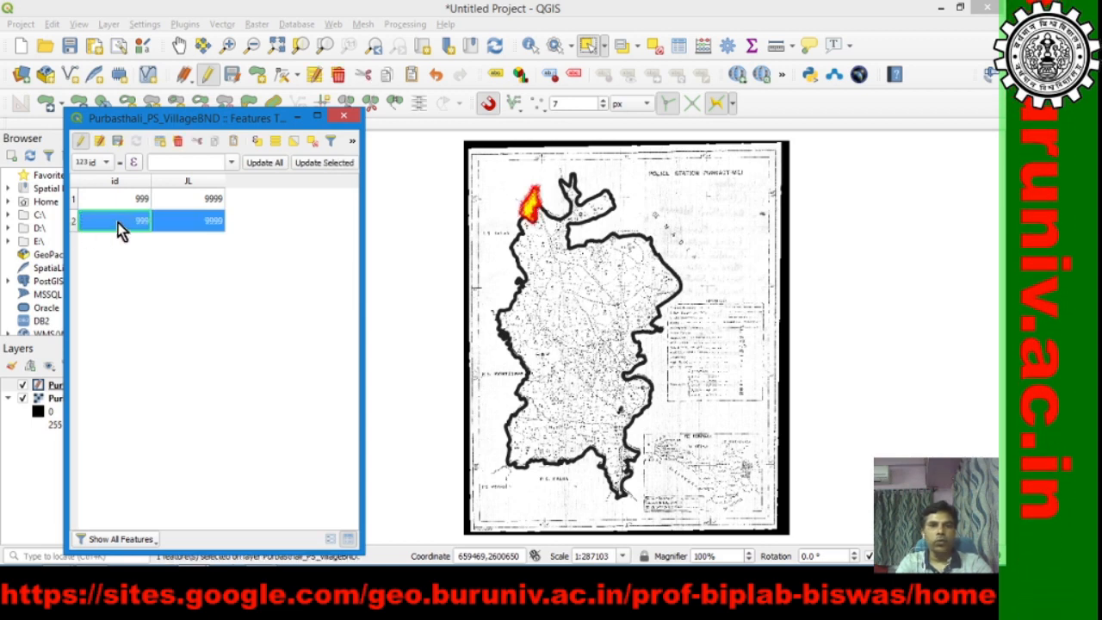
- Set both the id and JL of village 1's record to 1 and close the attribute table
double_click(75, 200)
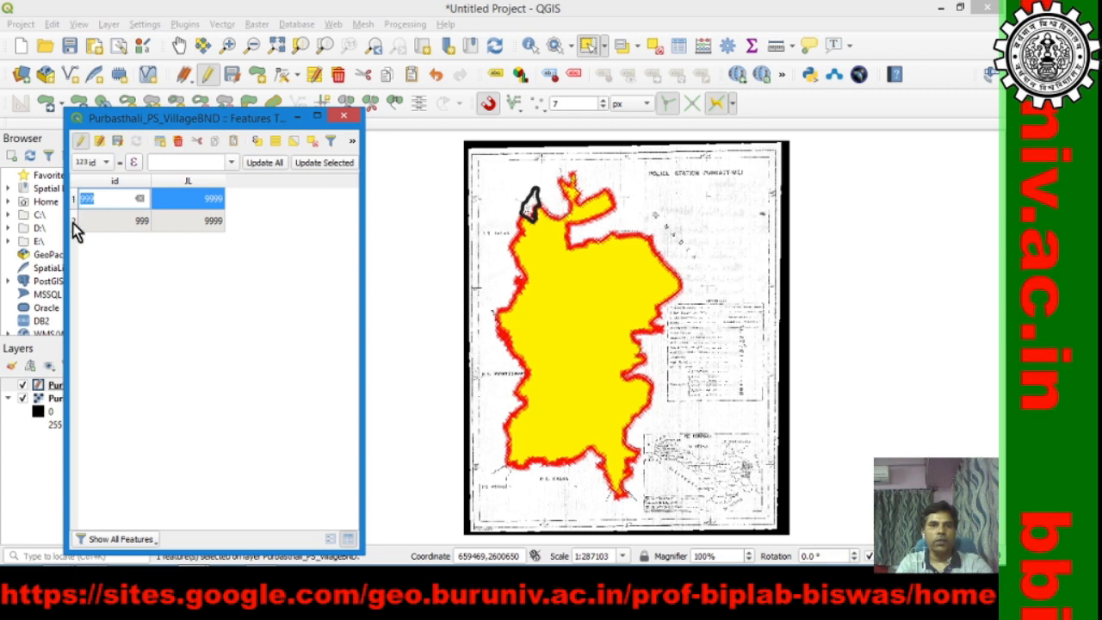
left_click(74, 223)
left_click(139, 222)
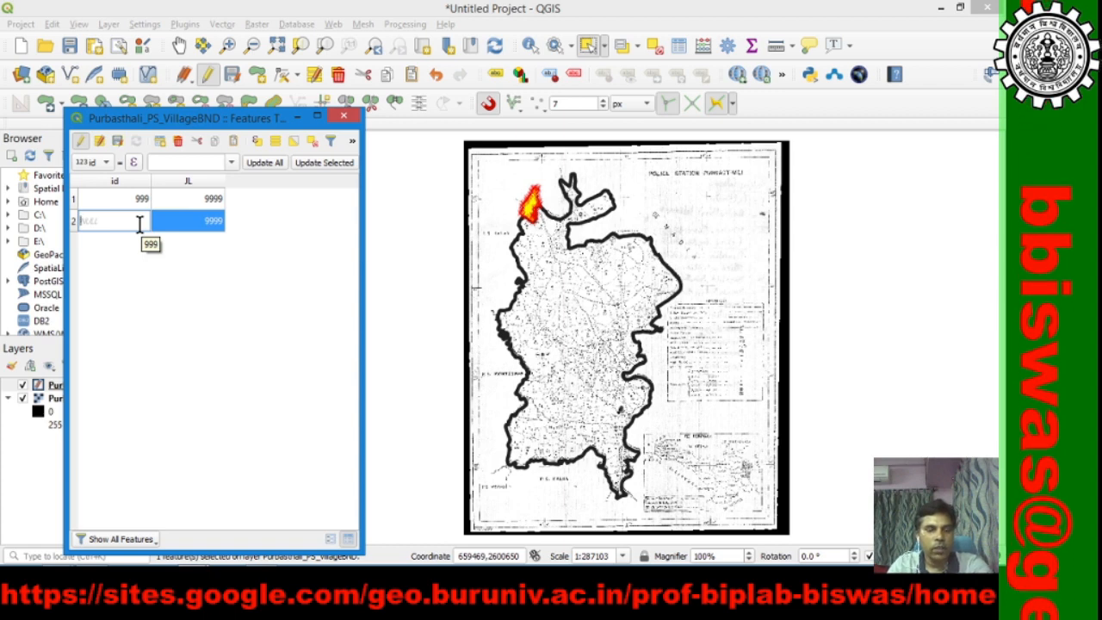
type("1")
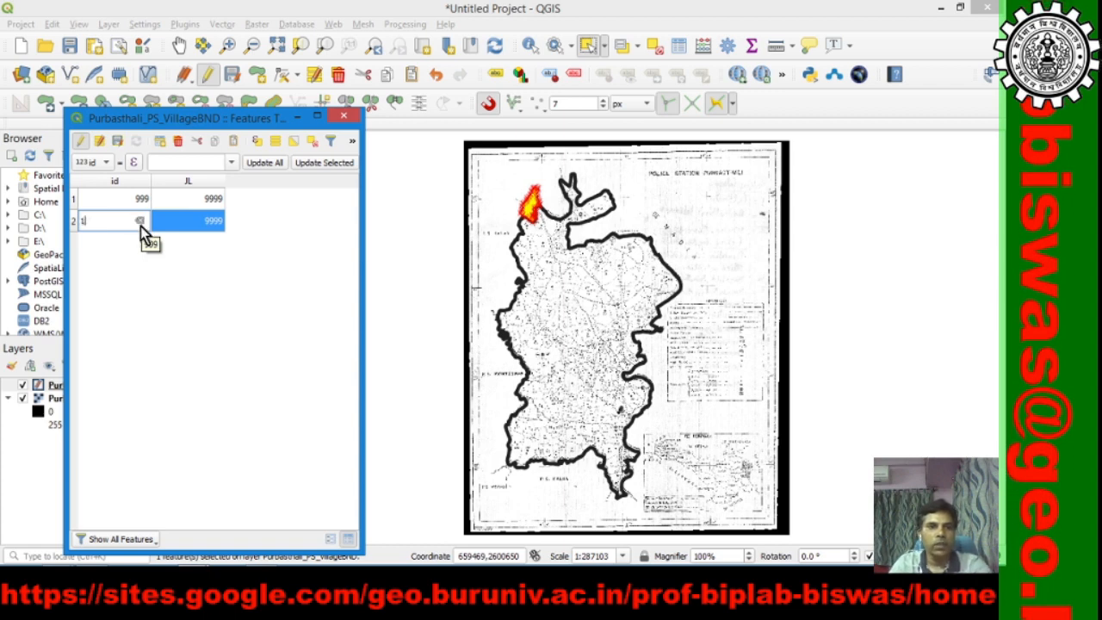
left_click(204, 225)
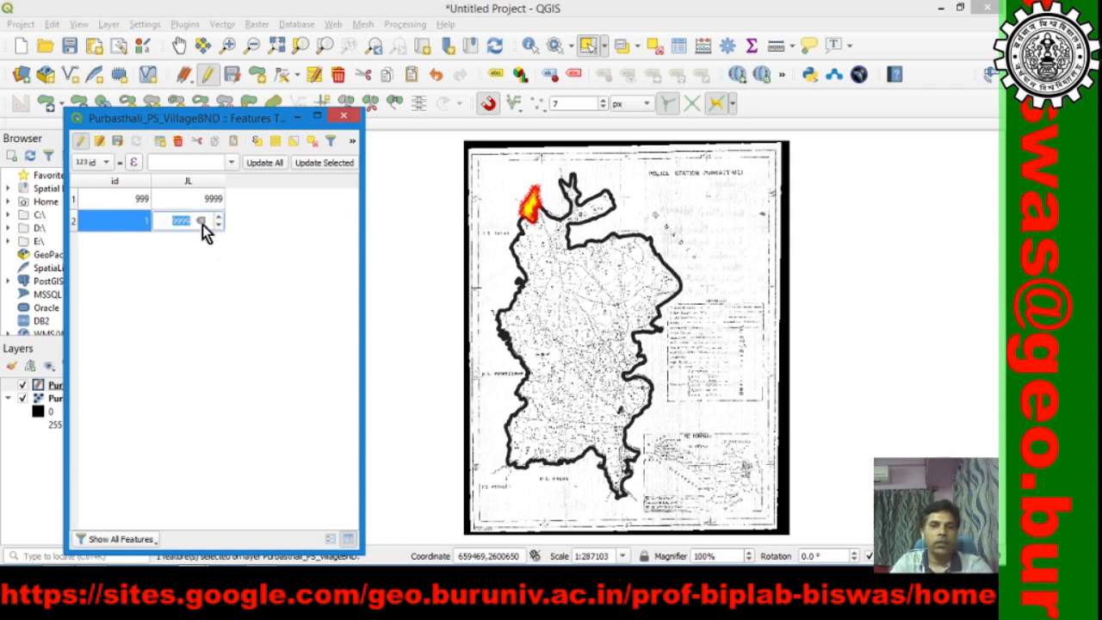
type("1")
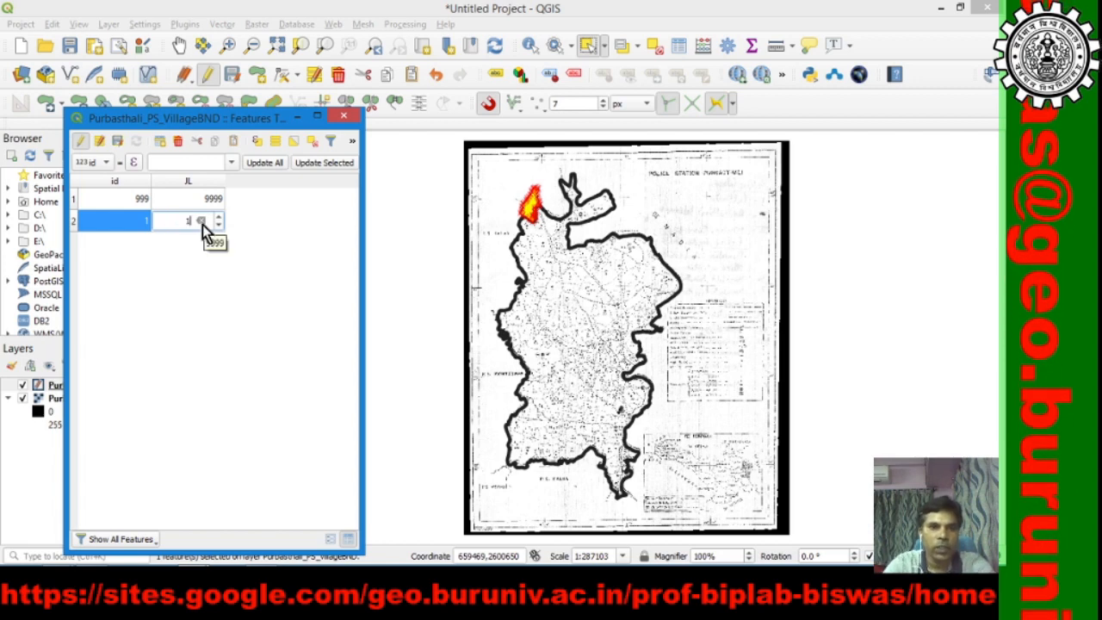
key("Return")
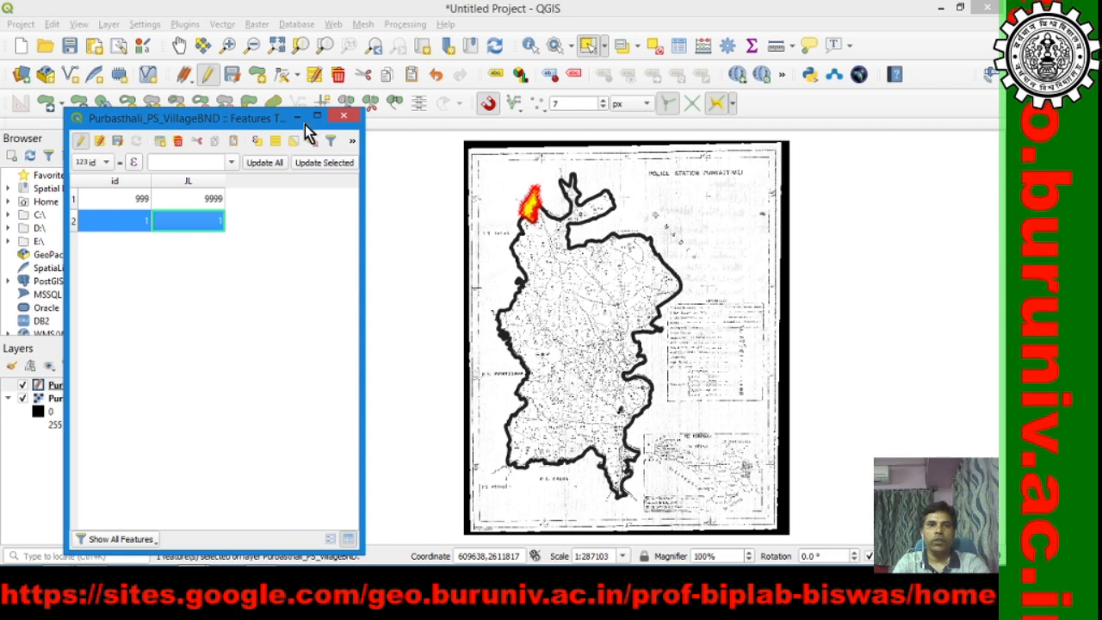
left_click(343, 115)
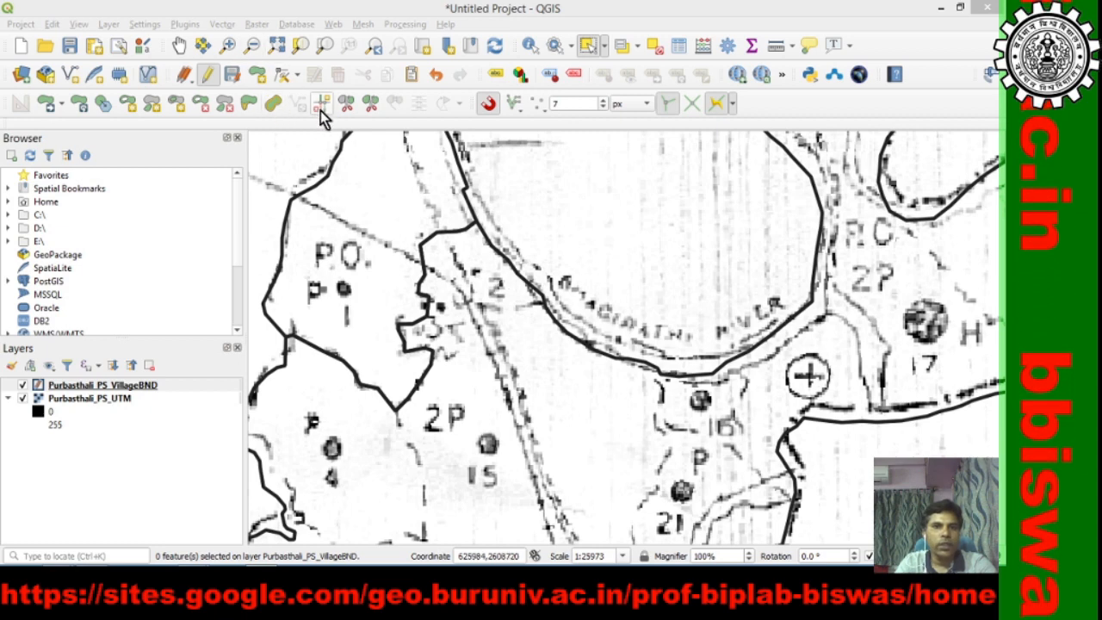
- Split village 2 off the remaining polygon along its southern border, from beyond the Bhagirathi River boundary past village 3 into village 1
left_click(345, 104)
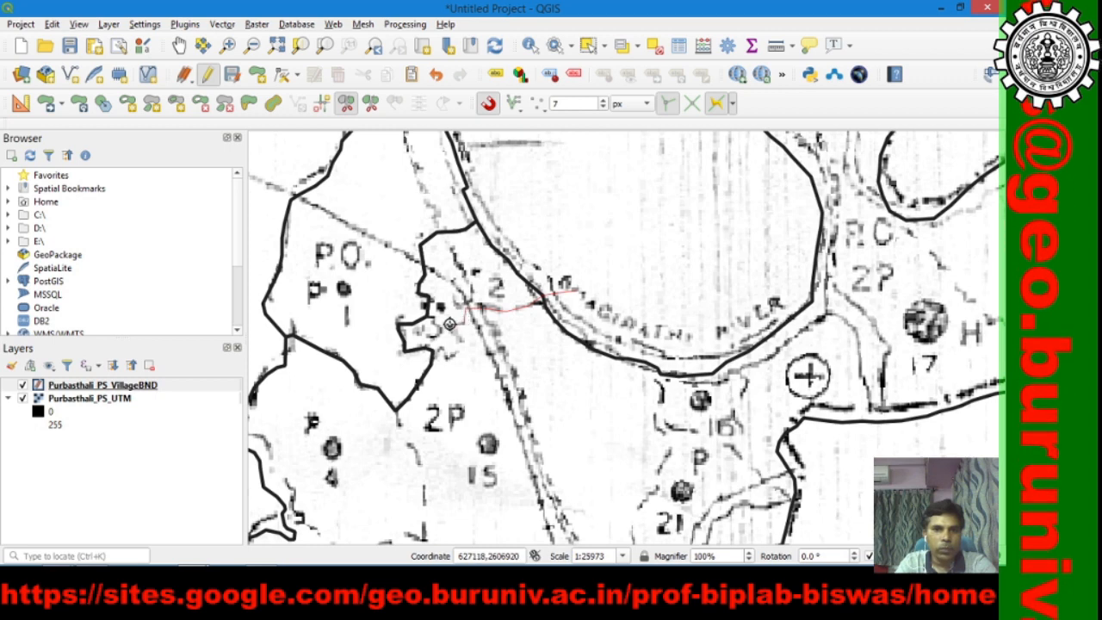
left_click(449, 325)
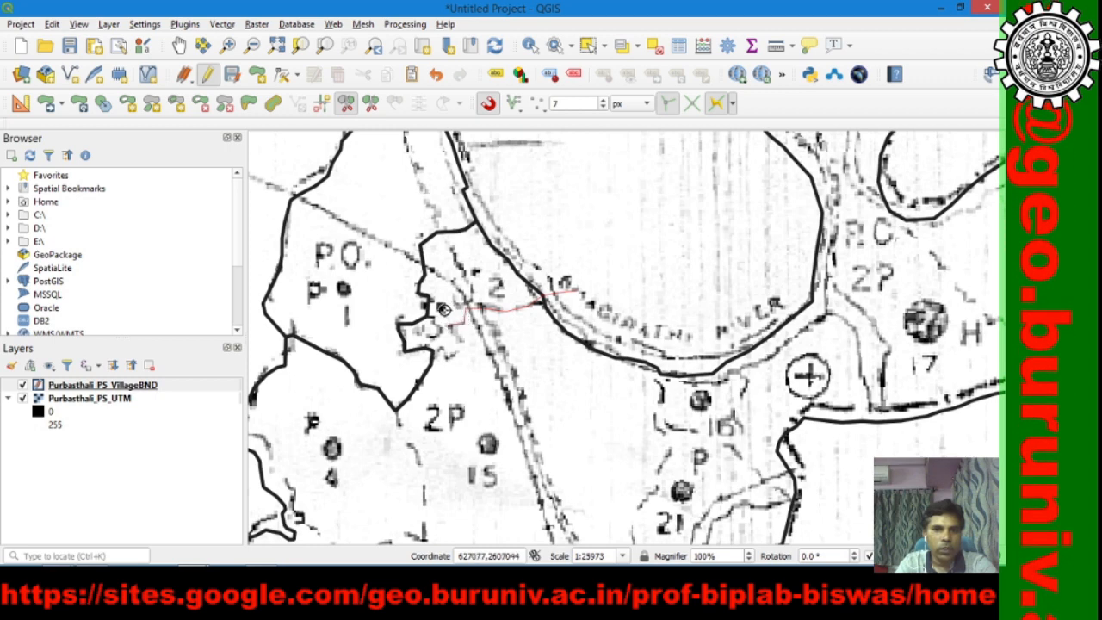
right_click(400, 306)
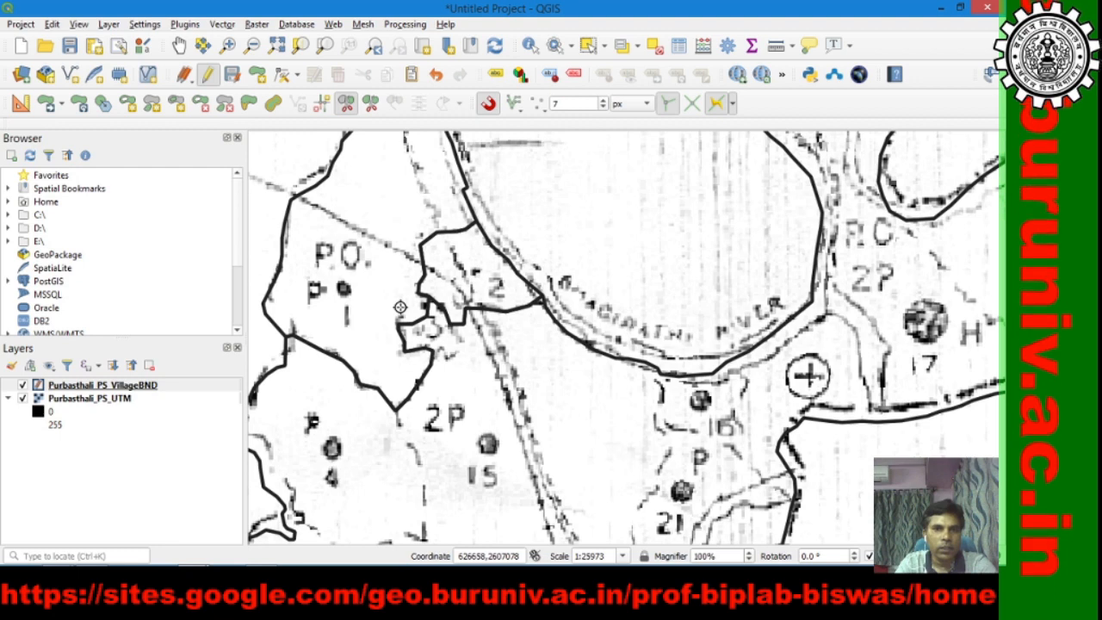
- Select the village 2 polygon and set its id and JL to 2 in the Purbasthali_PS_VillageBND attribute table
left_click(585, 45)
left_click(478, 269)
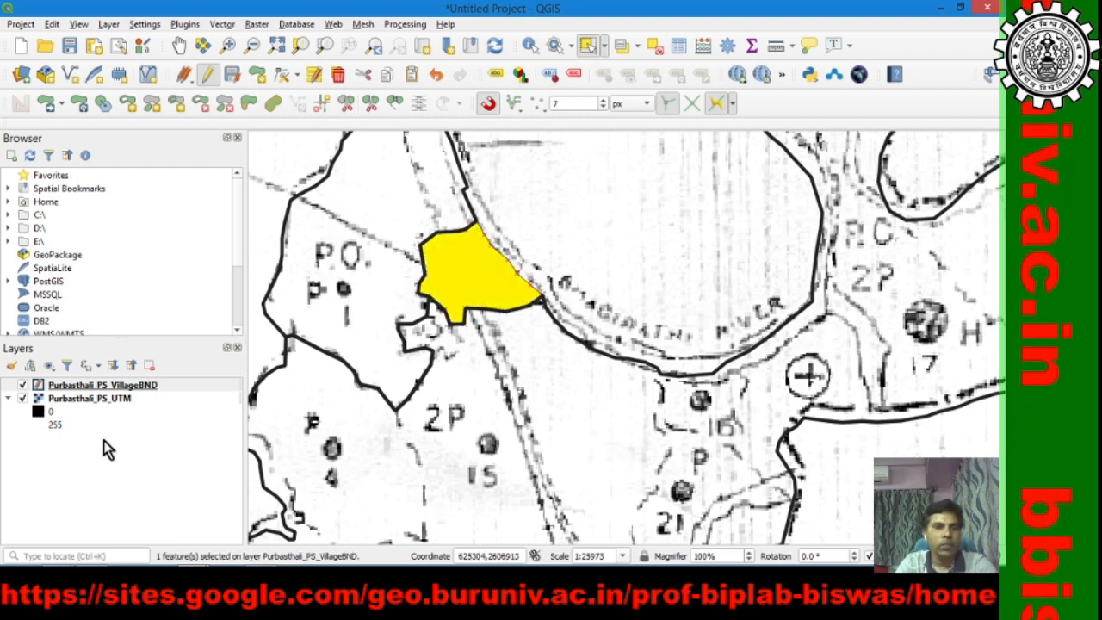
right_click(164, 386)
left_click(264, 204)
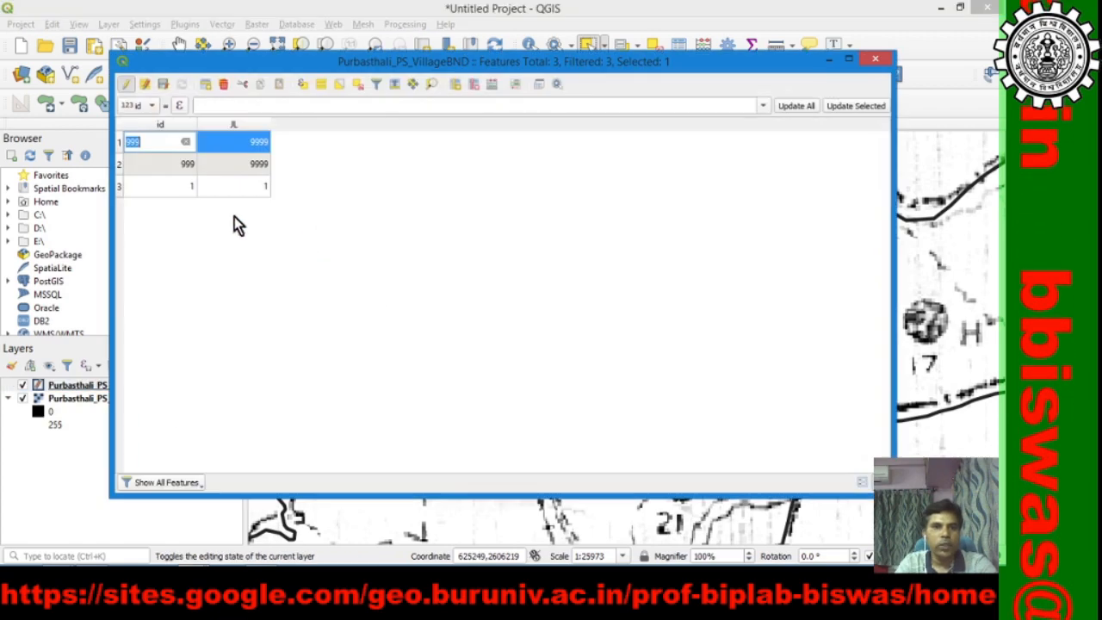
left_click_drag(455, 61, 534, 365)
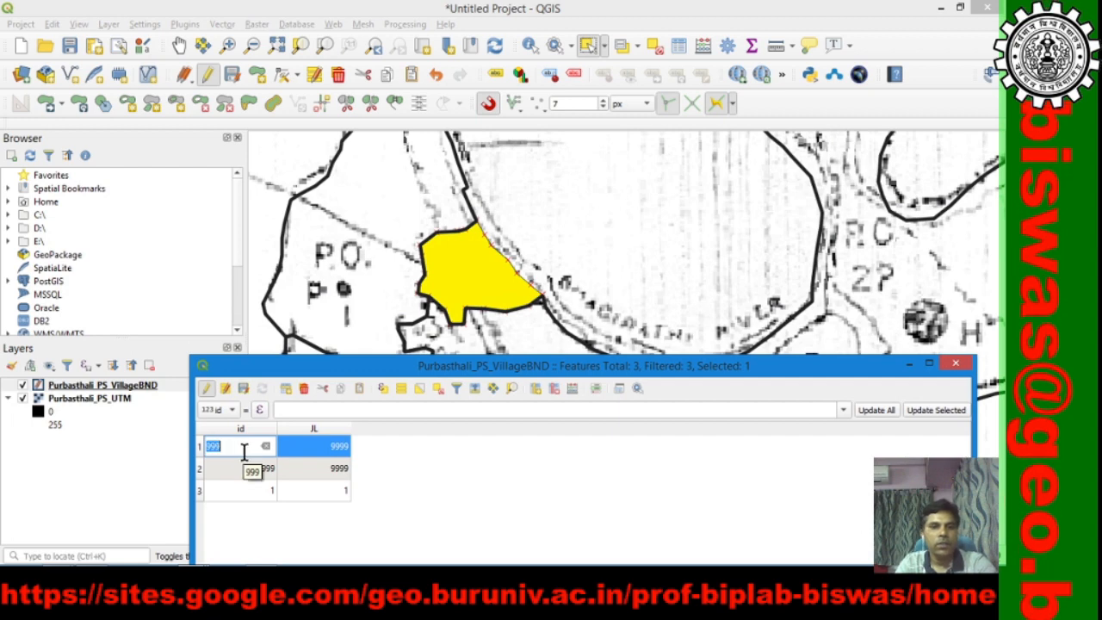
type("2")
double_click(325, 446)
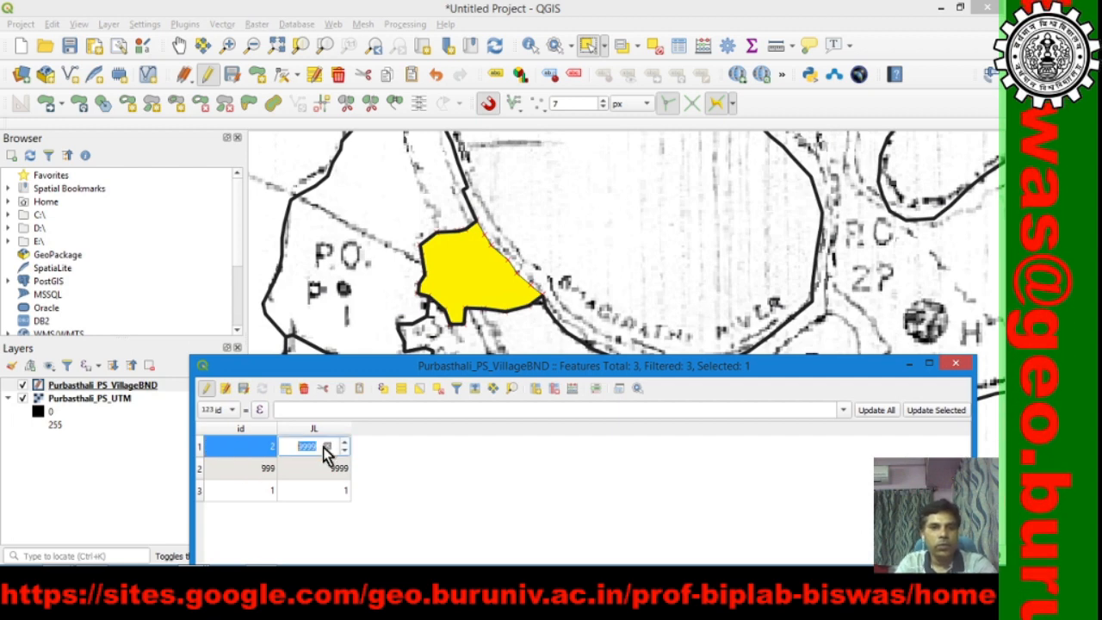
type("2")
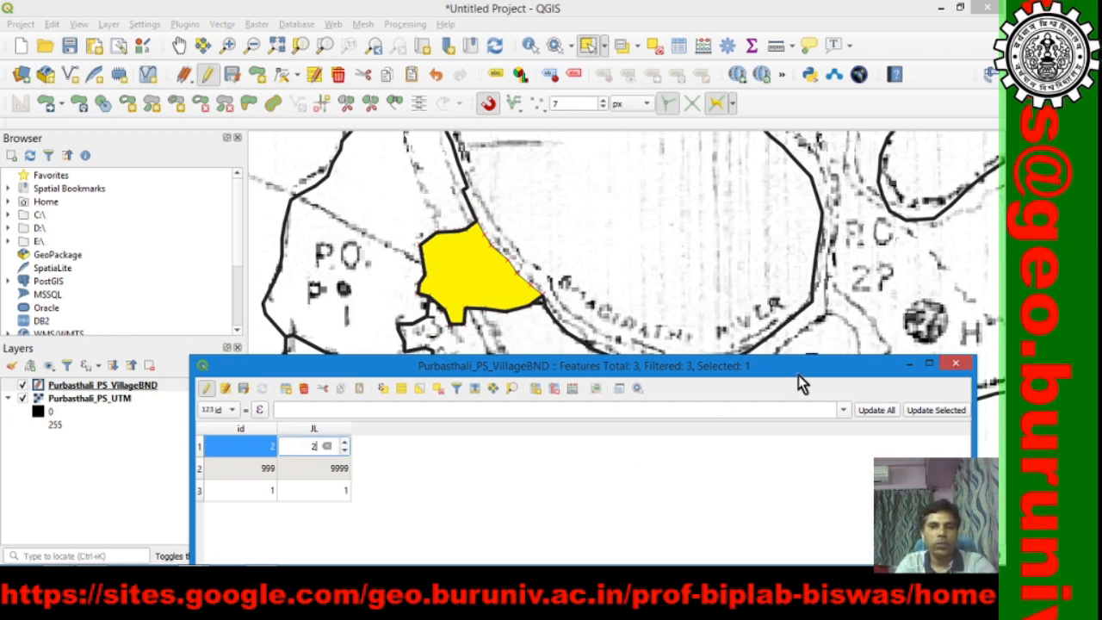
- Narrow the attribute table window, move it off the map, and clear the selection of village 2
left_click_drag(798, 374, 820, 185)
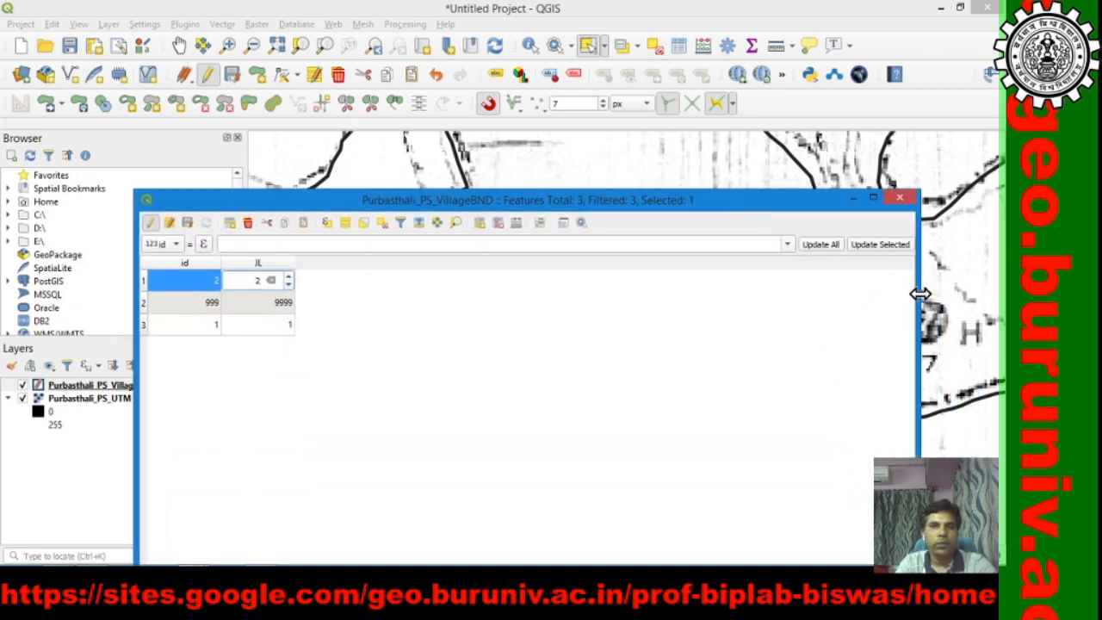
left_click_drag(921, 294, 564, 334)
left_click_drag(401, 208, 405, 589)
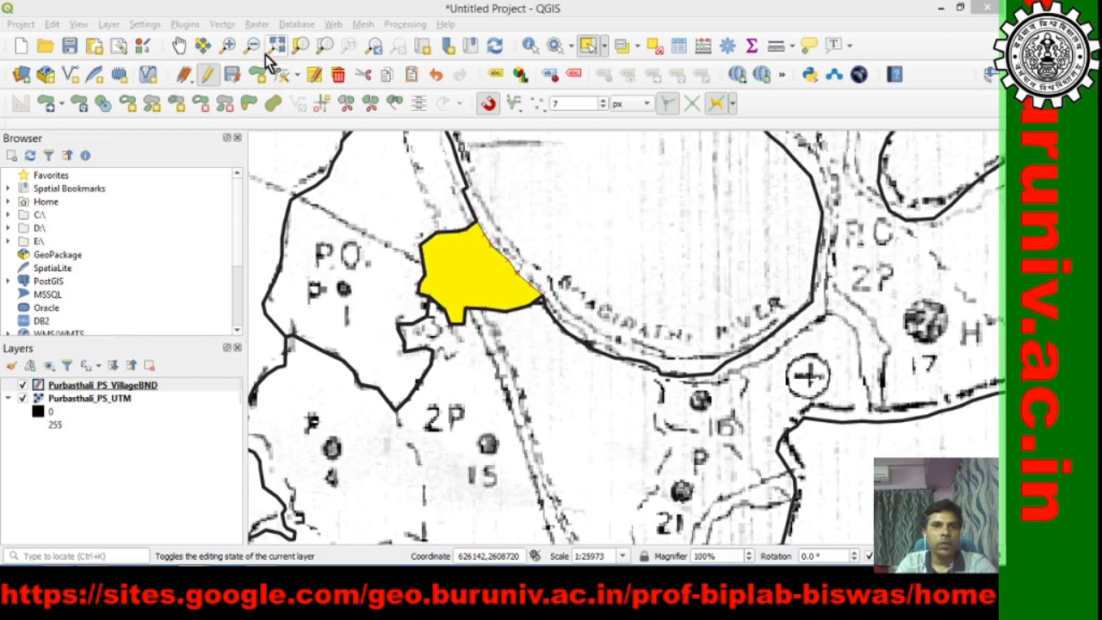
left_click(181, 52)
left_click_drag(439, 441, 446, 432)
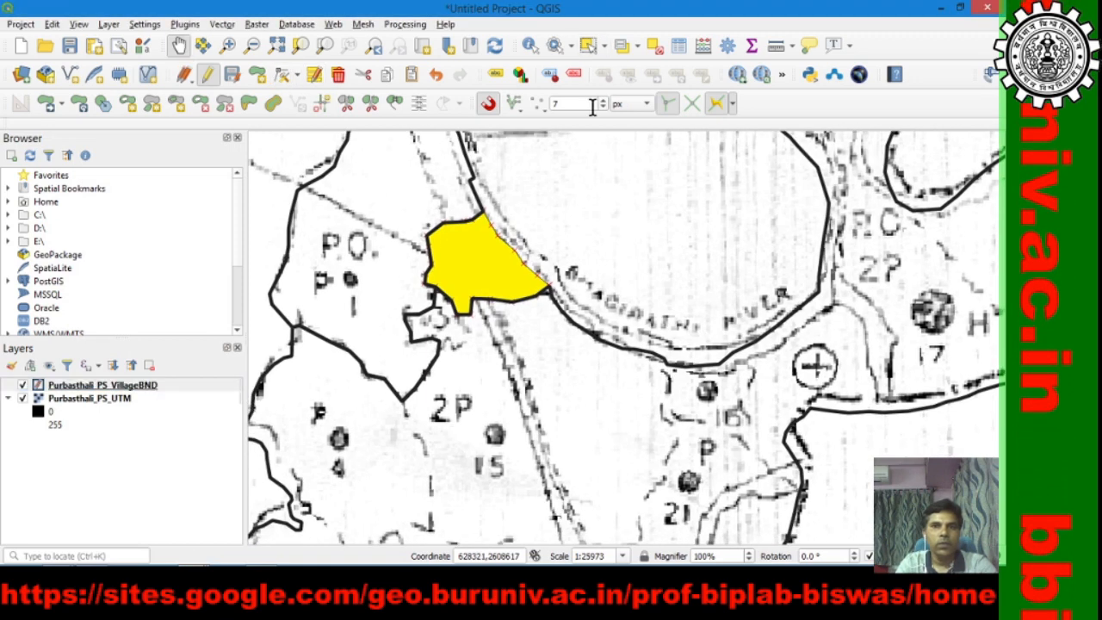
left_click(586, 46)
left_click(637, 277)
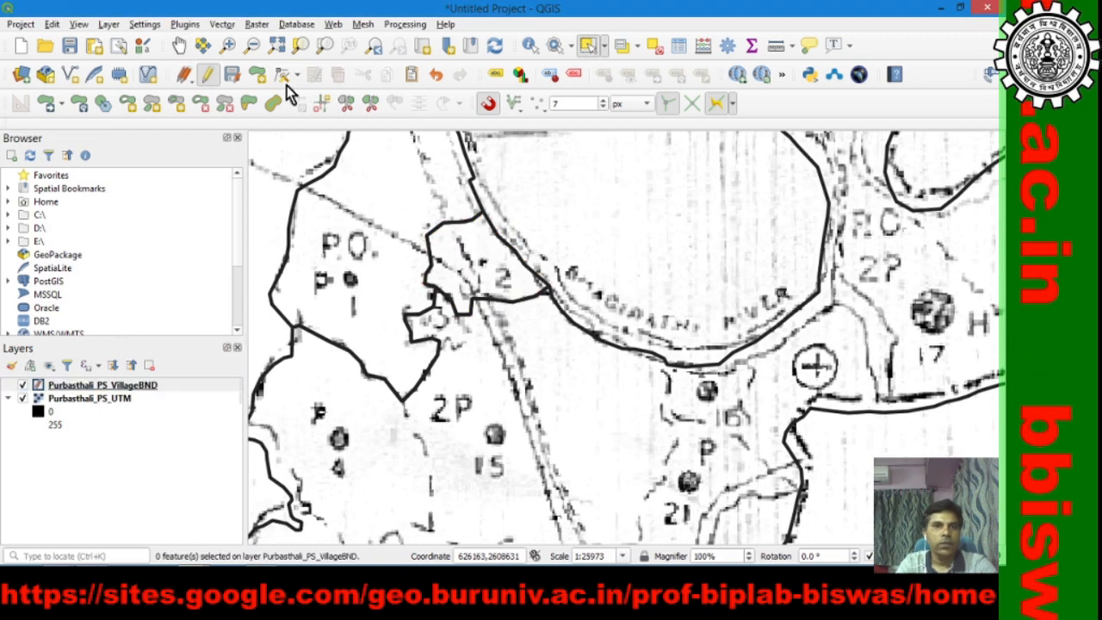
- Split village 3 off the remaining polygon along its border with village 15, running from inside village 1 into village 2
left_click(181, 50)
left_click_drag(439, 493, 560, 286)
left_click_drag(475, 266, 342, 424)
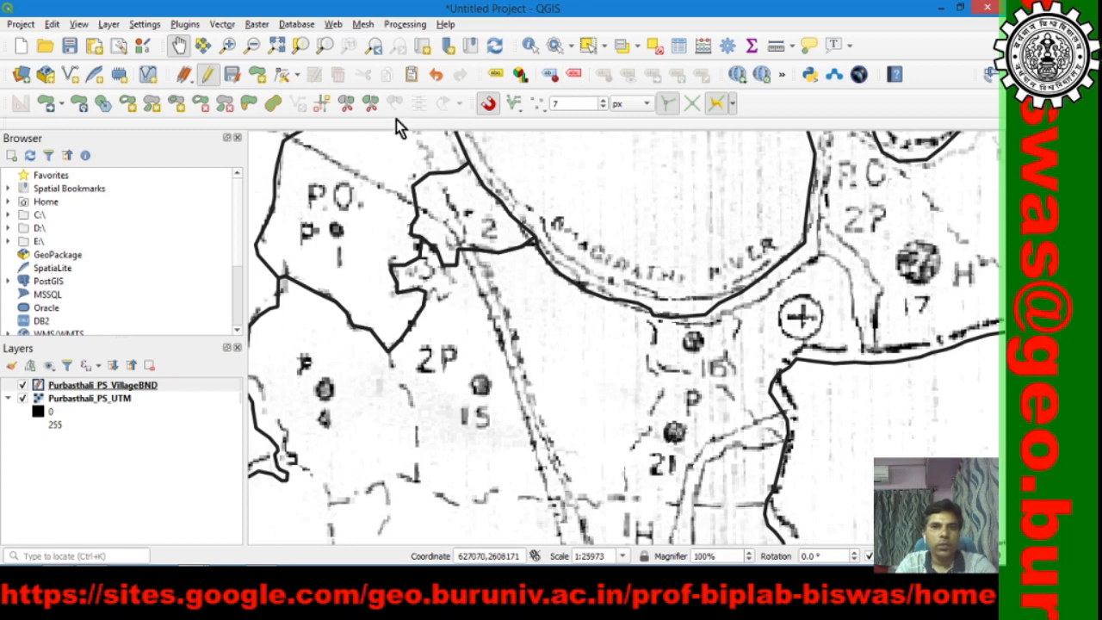
left_click(346, 105)
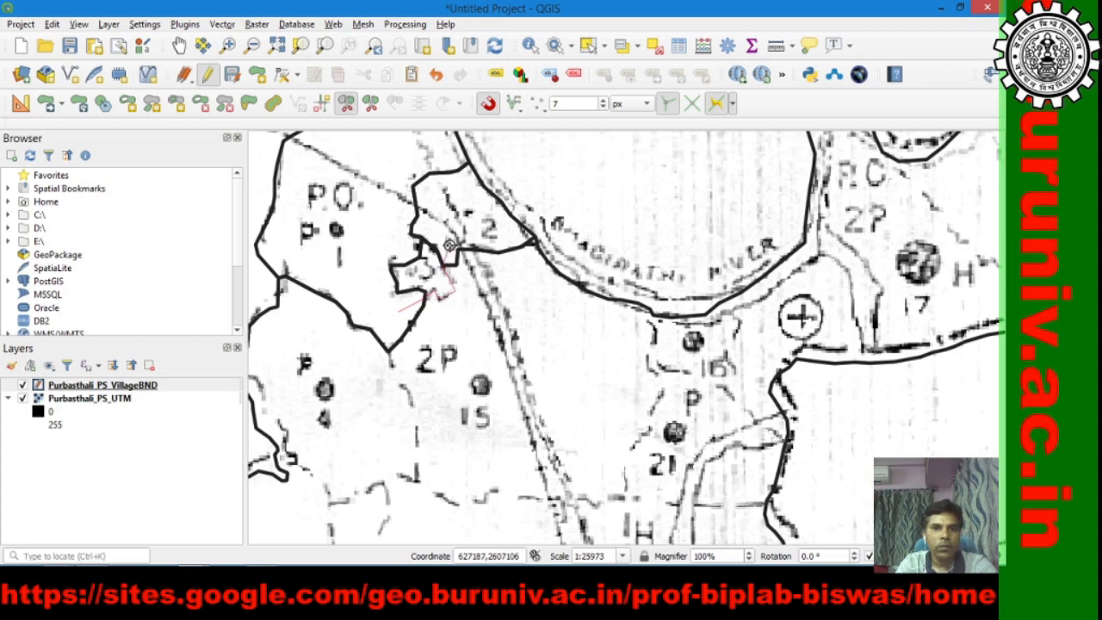
- Select the village 3 polygon, set its id and JL to 3 in the attribute table, and move the table off the map
left_click(587, 48)
left_click(421, 278)
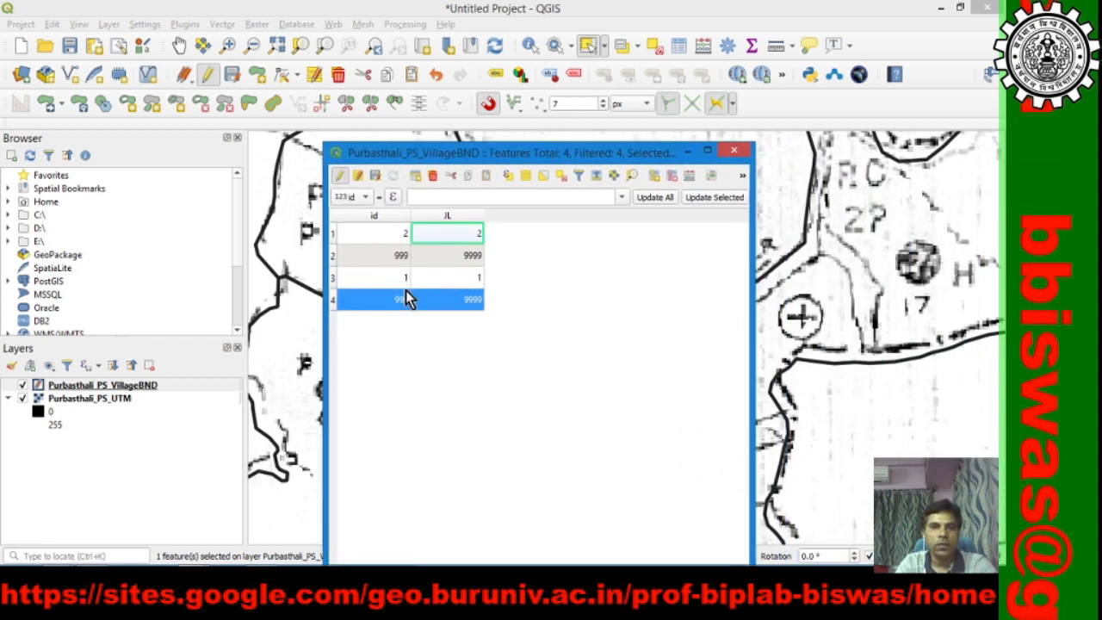
double_click(408, 299)
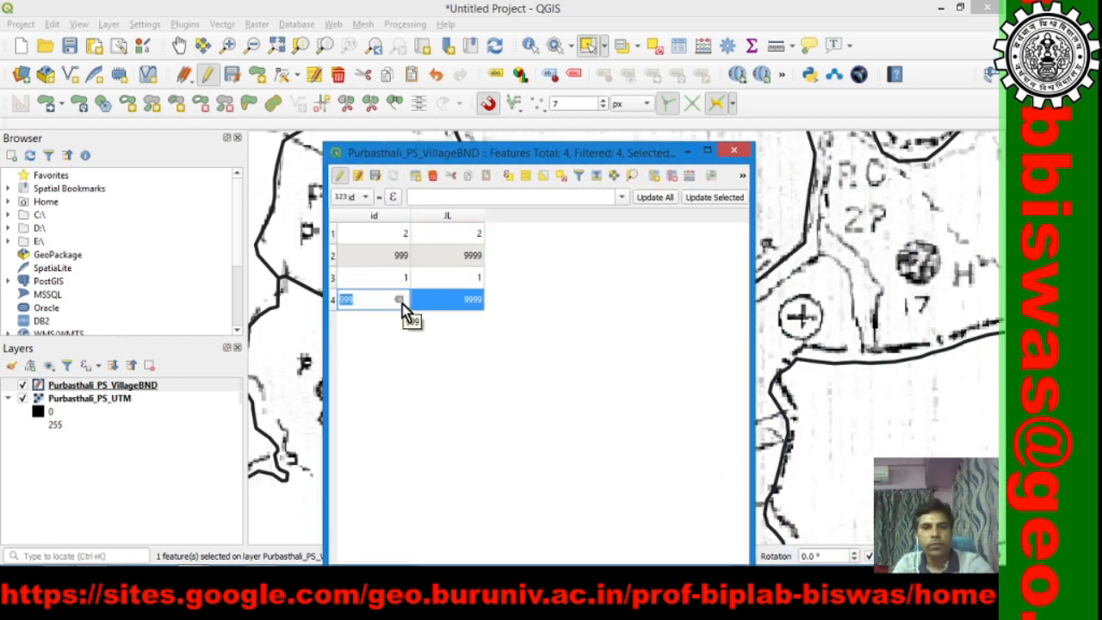
type("3")
double_click(454, 308)
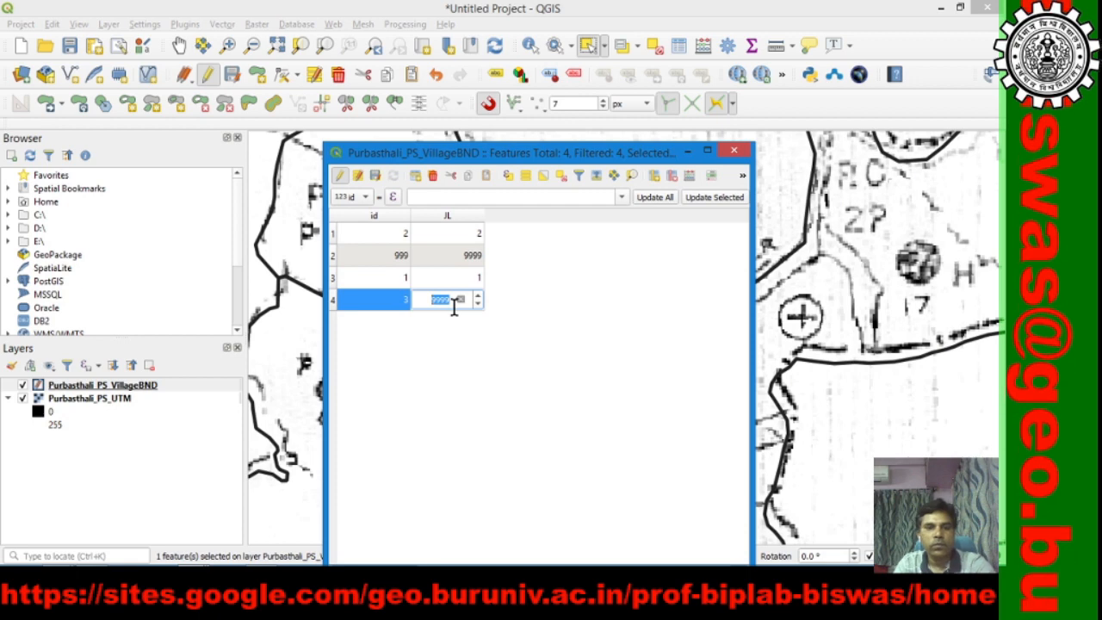
type("3")
left_click_drag(571, 159, 1101, 142)
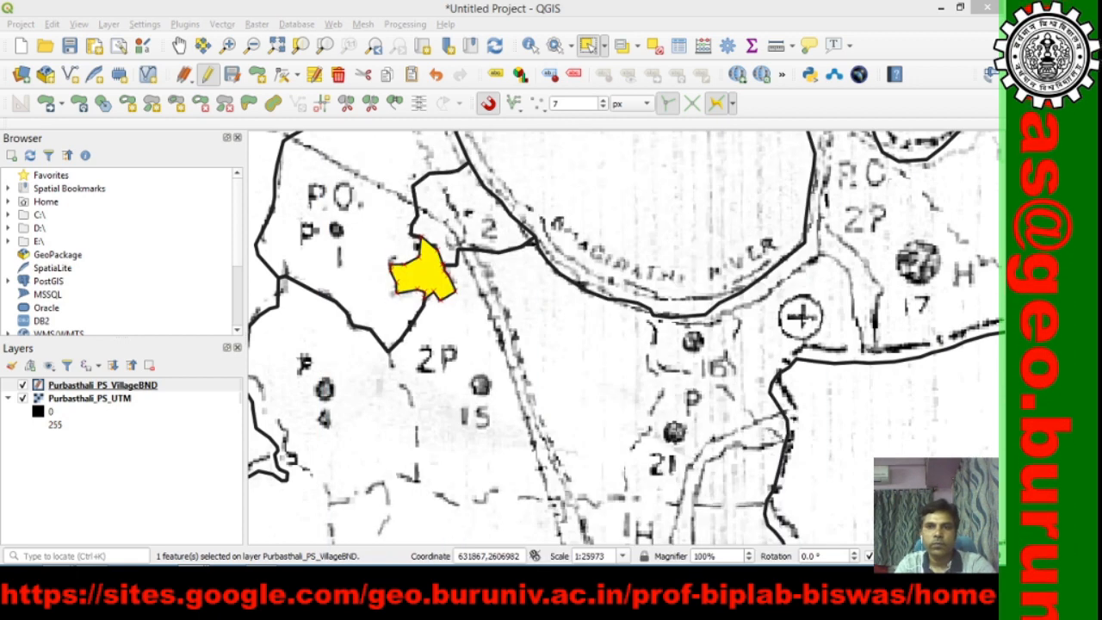
- Clear the selection and split village 4 off along its dashed border with villages 15, 5 and 6, from village 1 across the outer boundary
left_click(180, 47)
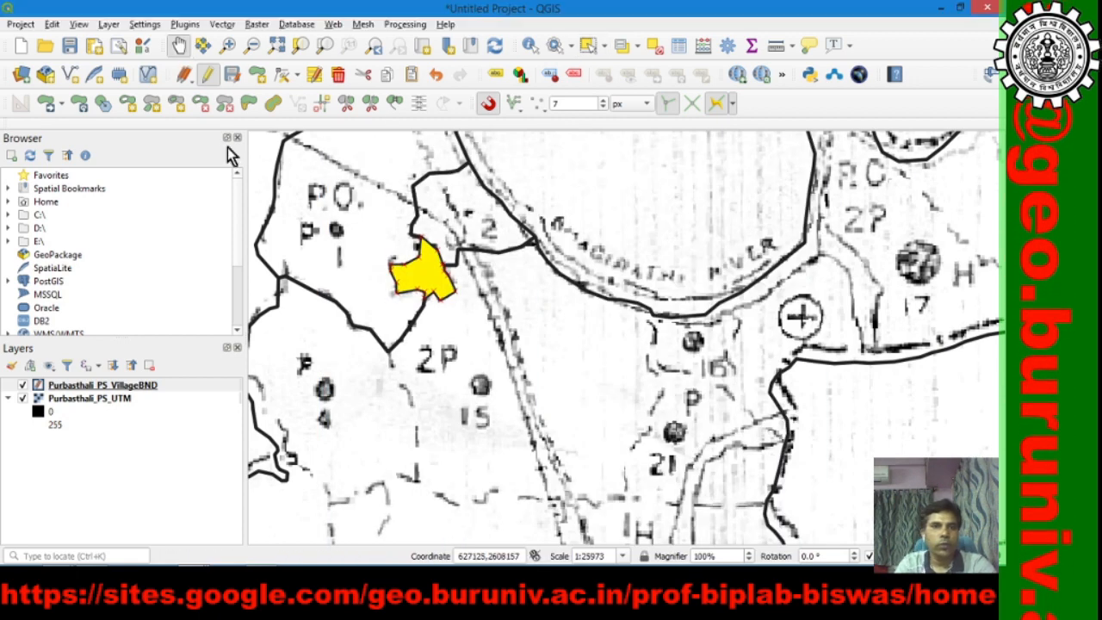
left_click_drag(405, 384, 524, 276)
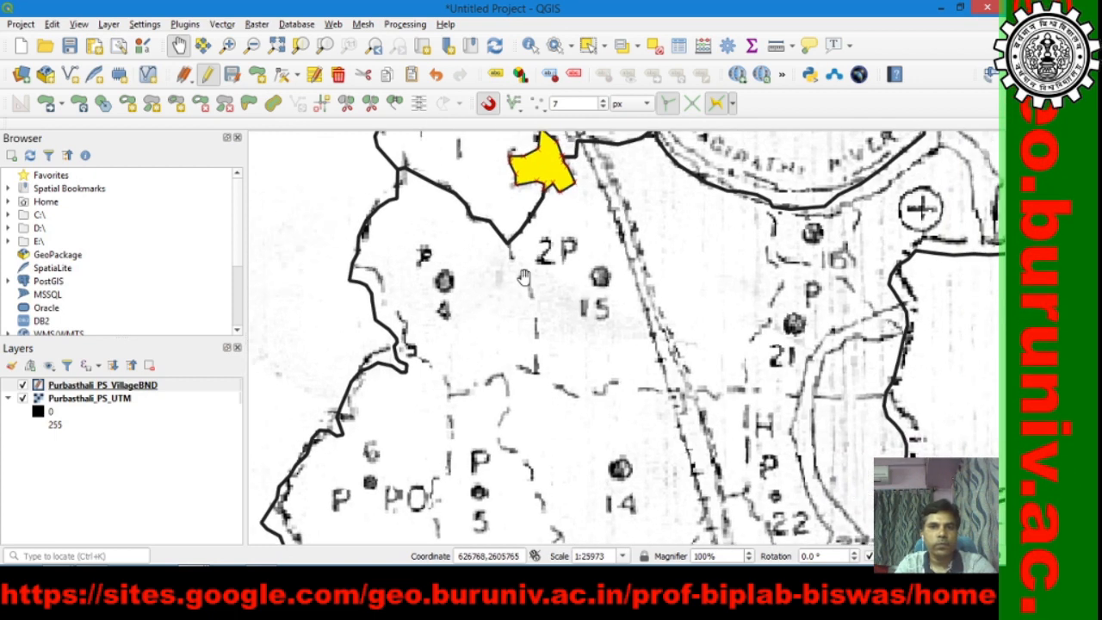
left_click(593, 44)
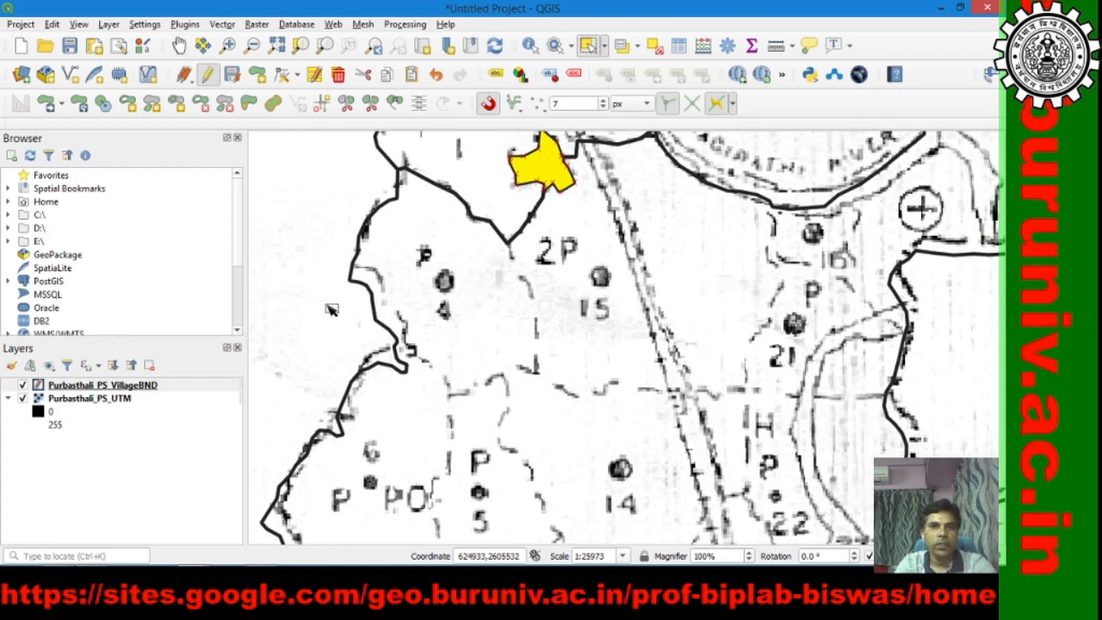
left_click(334, 314)
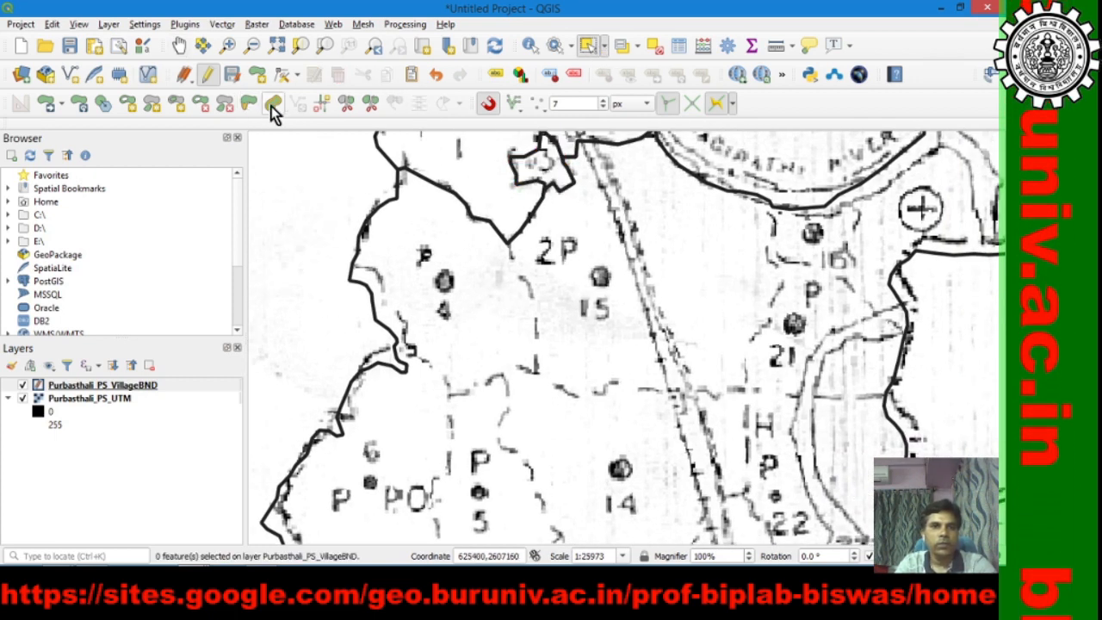
left_click(345, 104)
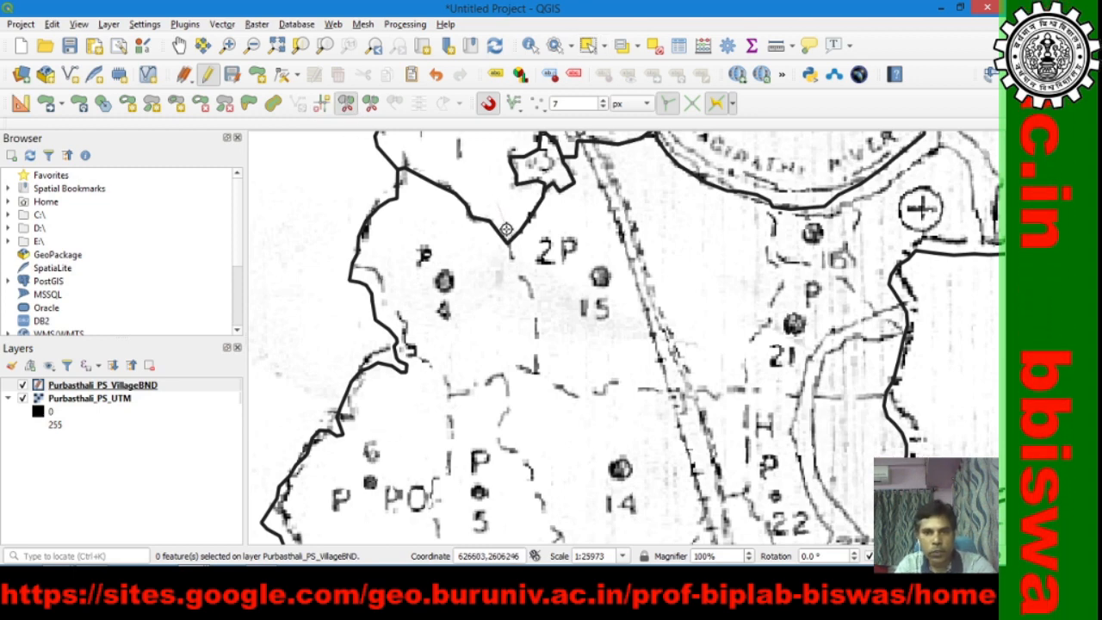
left_click(508, 242)
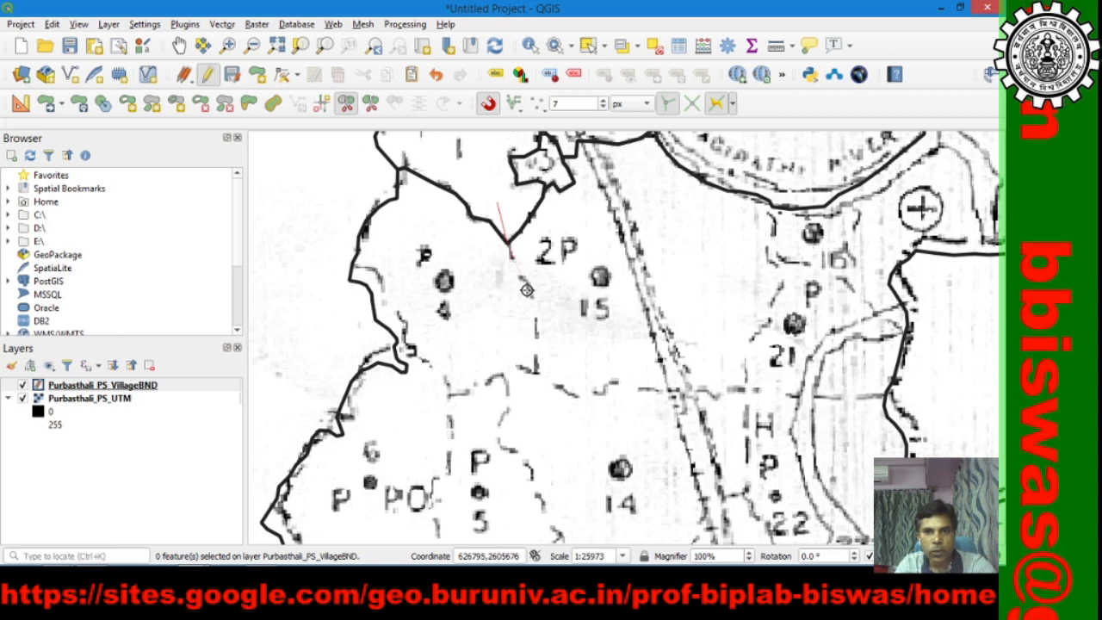
left_click(536, 370)
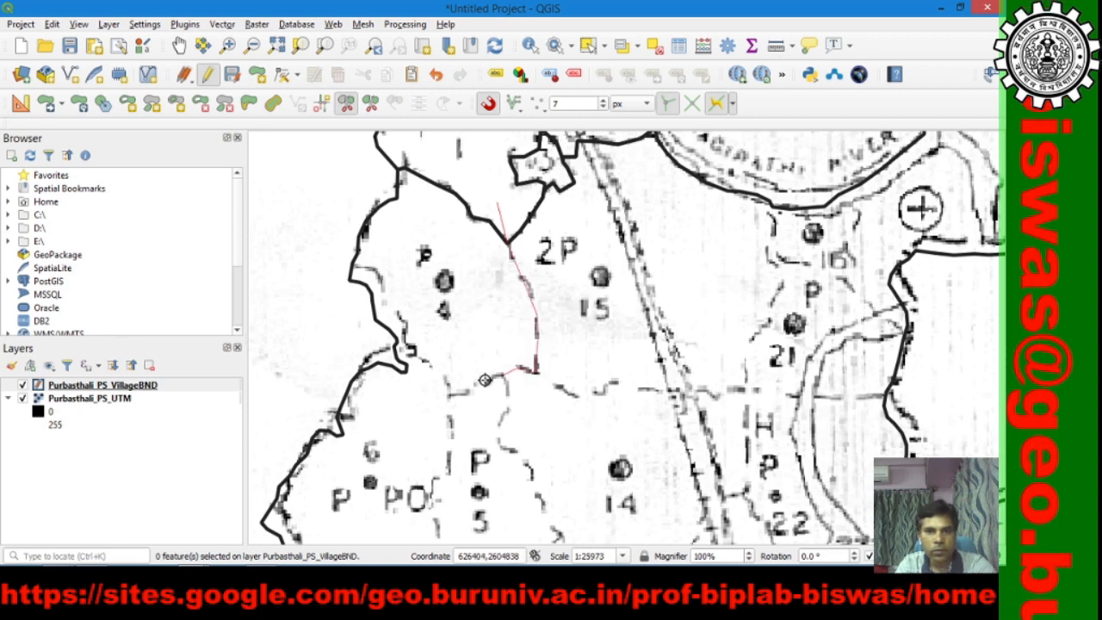
left_click(446, 396)
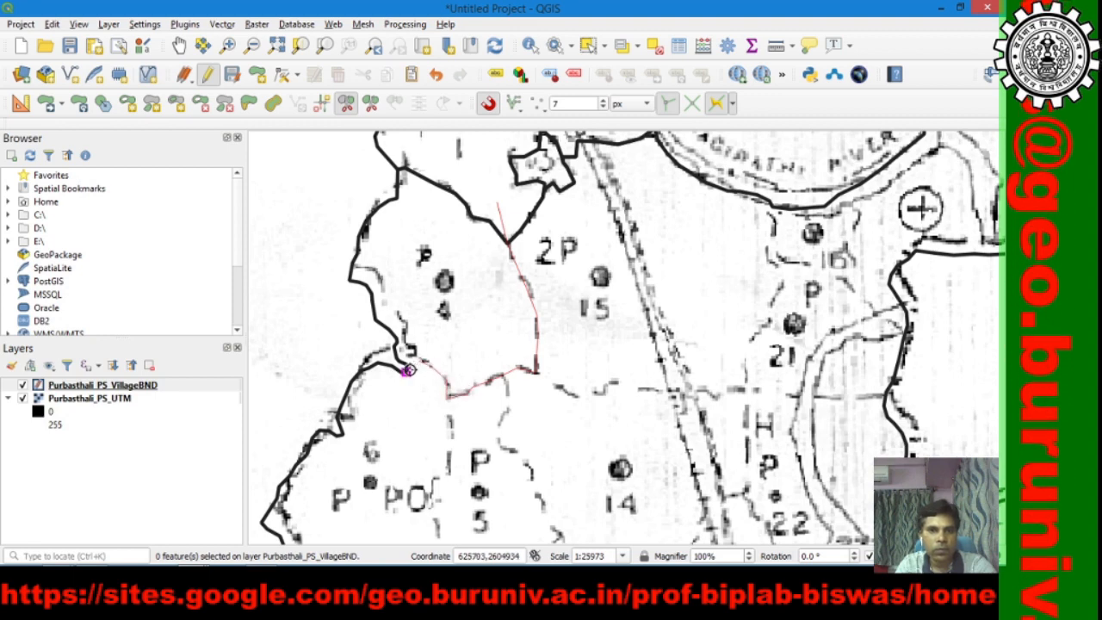
left_click(401, 364)
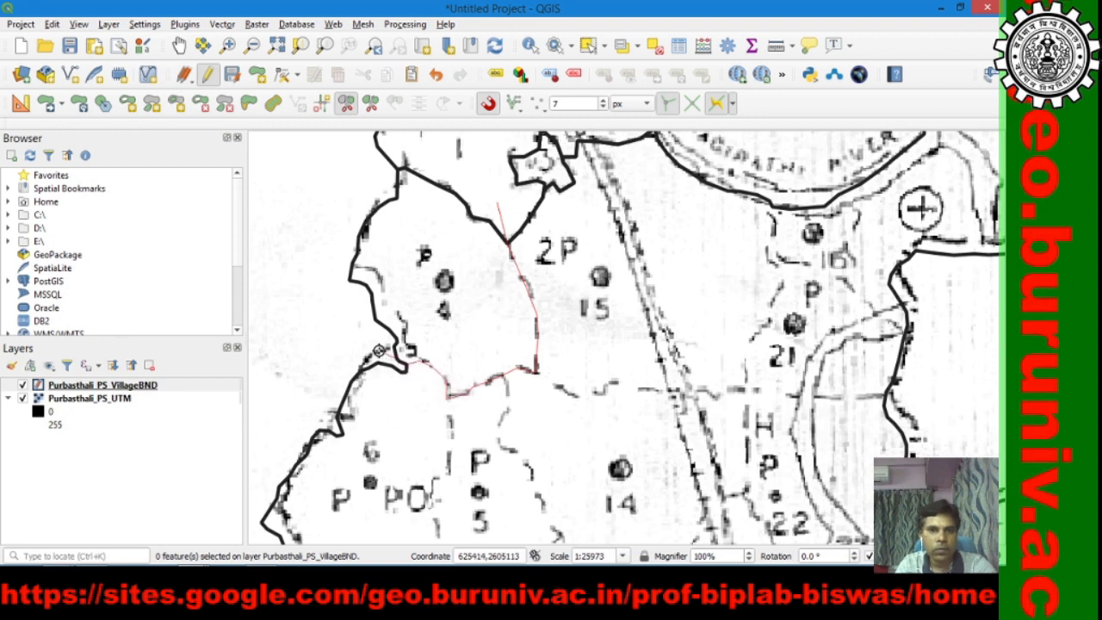
right_click(379, 353)
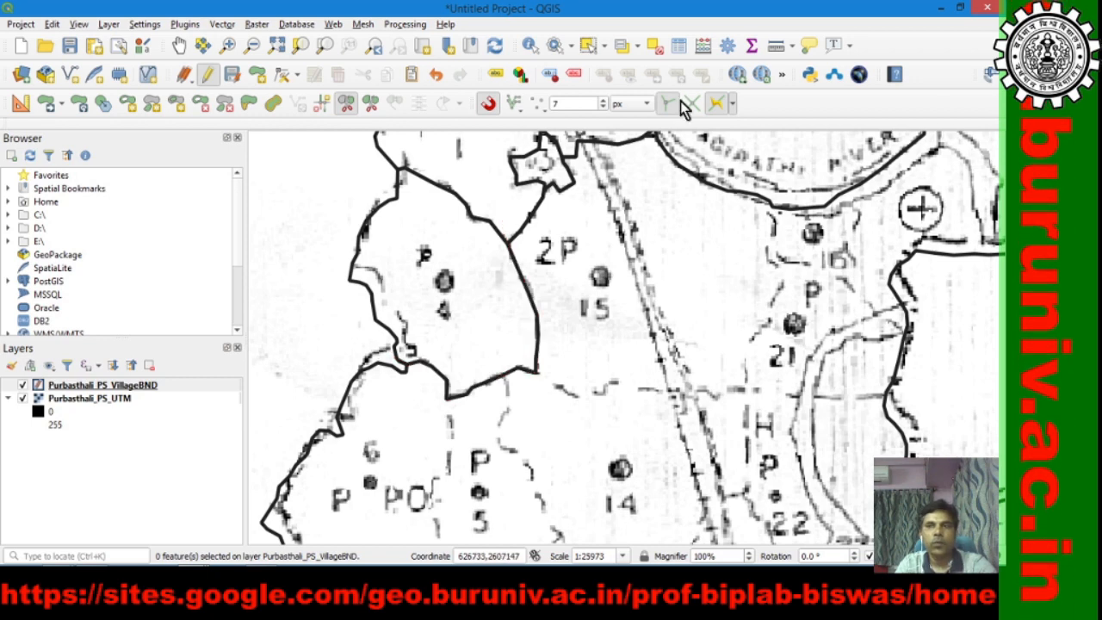
- Select the village 4 polygon, set its id and JL to 4, close the attribute table, and clear the selection
left_click(588, 45)
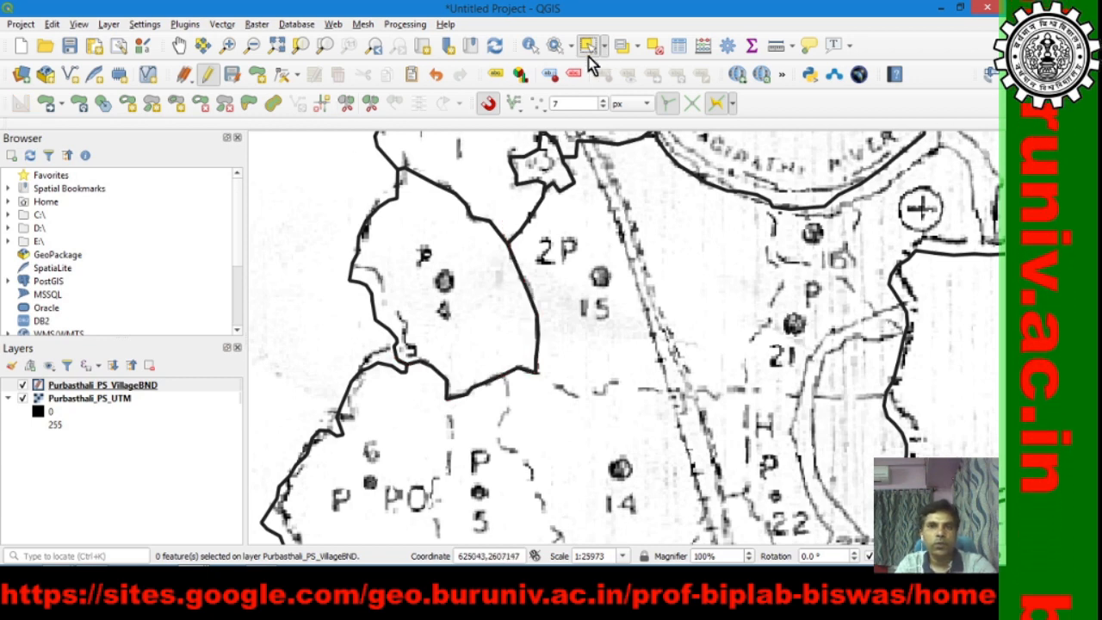
left_click(502, 360)
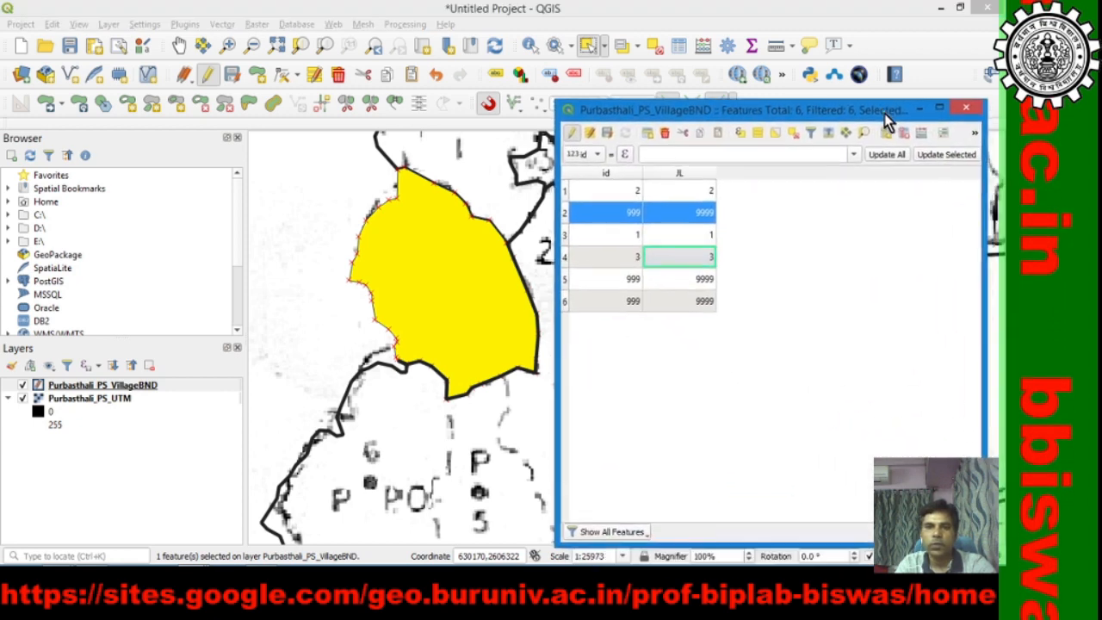
double_click(625, 215)
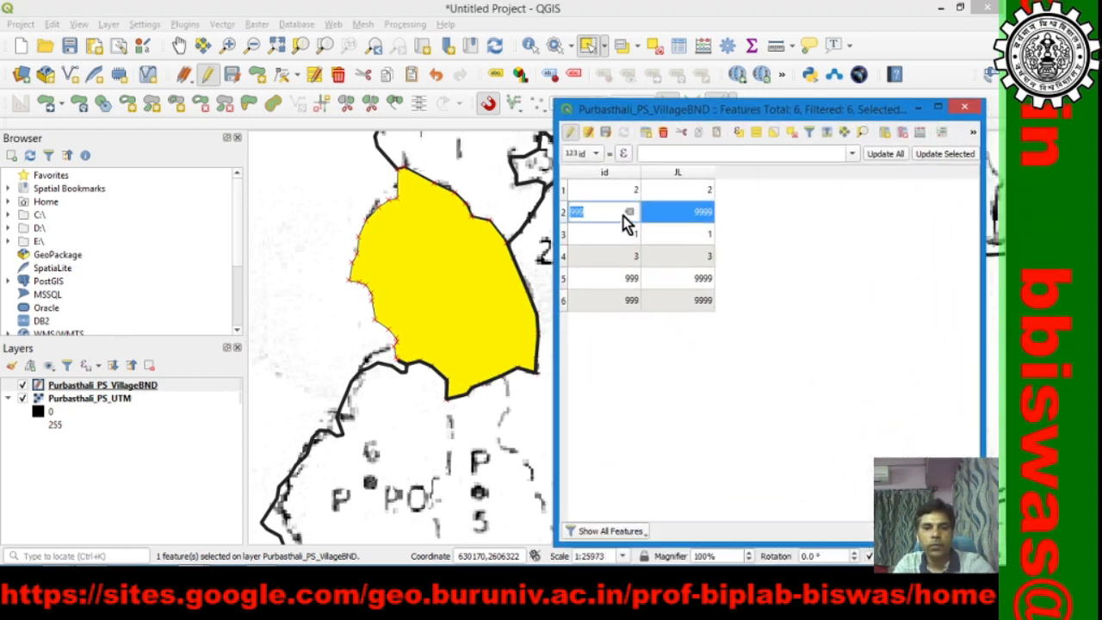
double_click(678, 212)
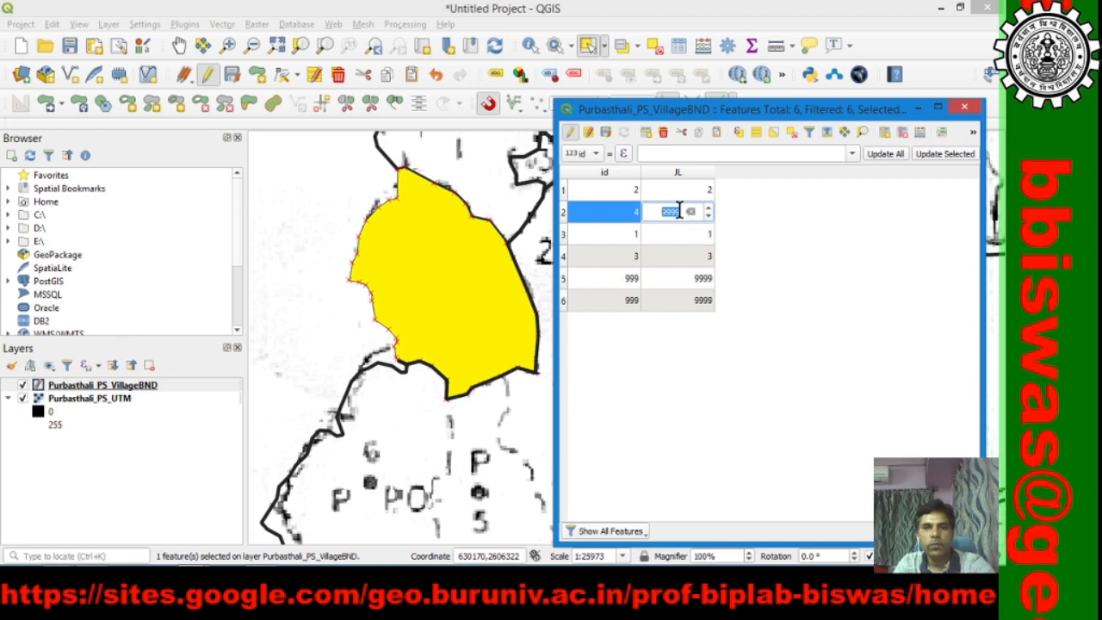
type("4")
left_click(964, 106)
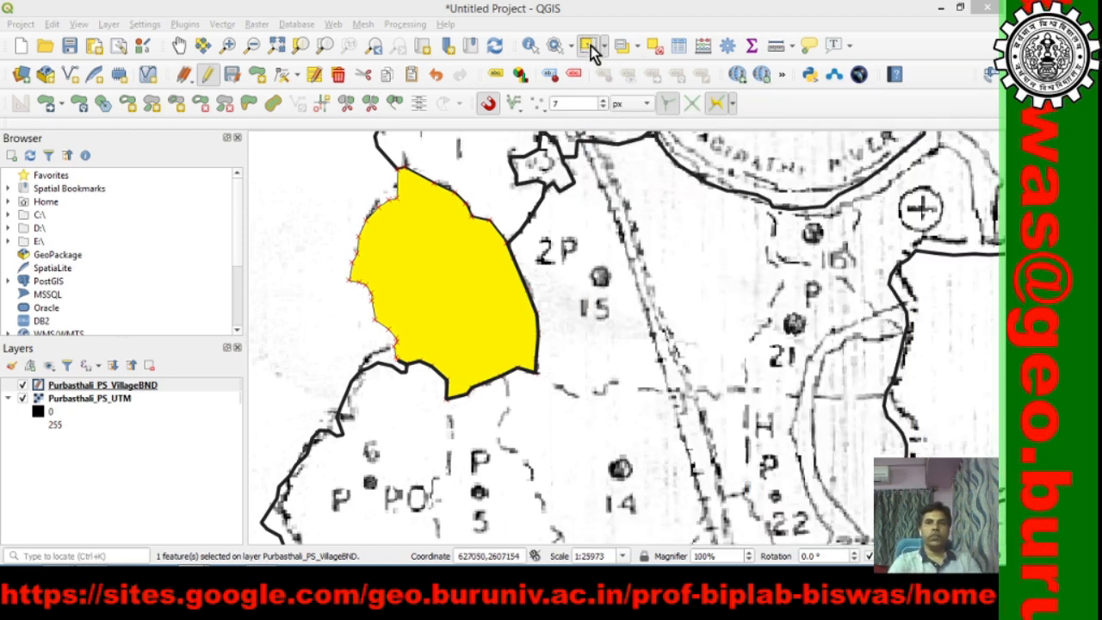
left_click(591, 45)
left_click(345, 294)
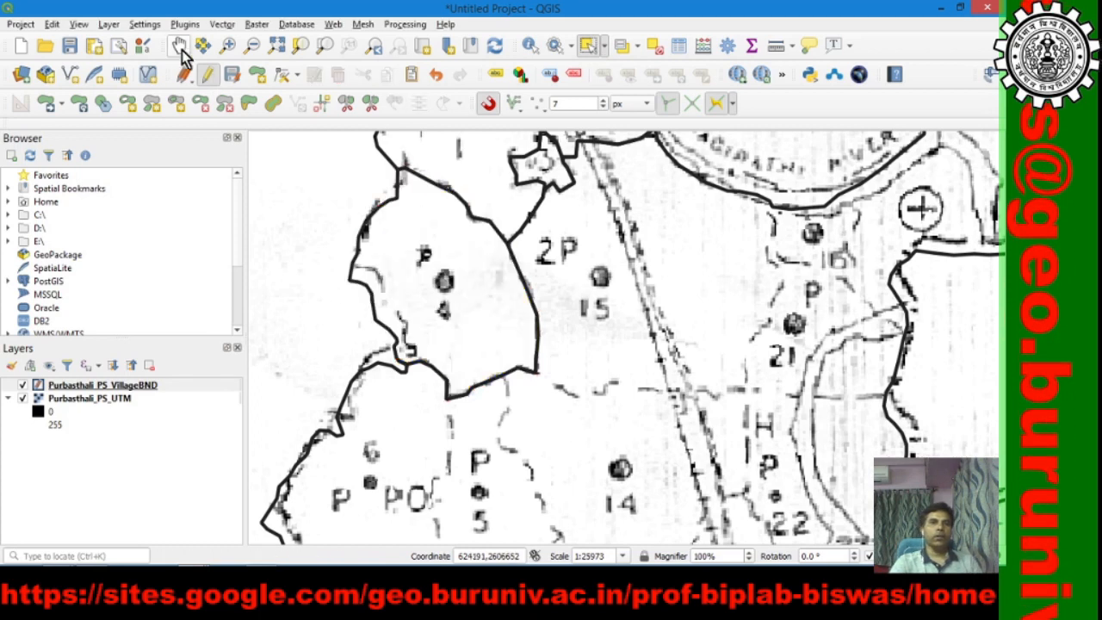
- Check the divided villages across the whole map by selecting individual polygons in different parts of it
left_click(276, 45)
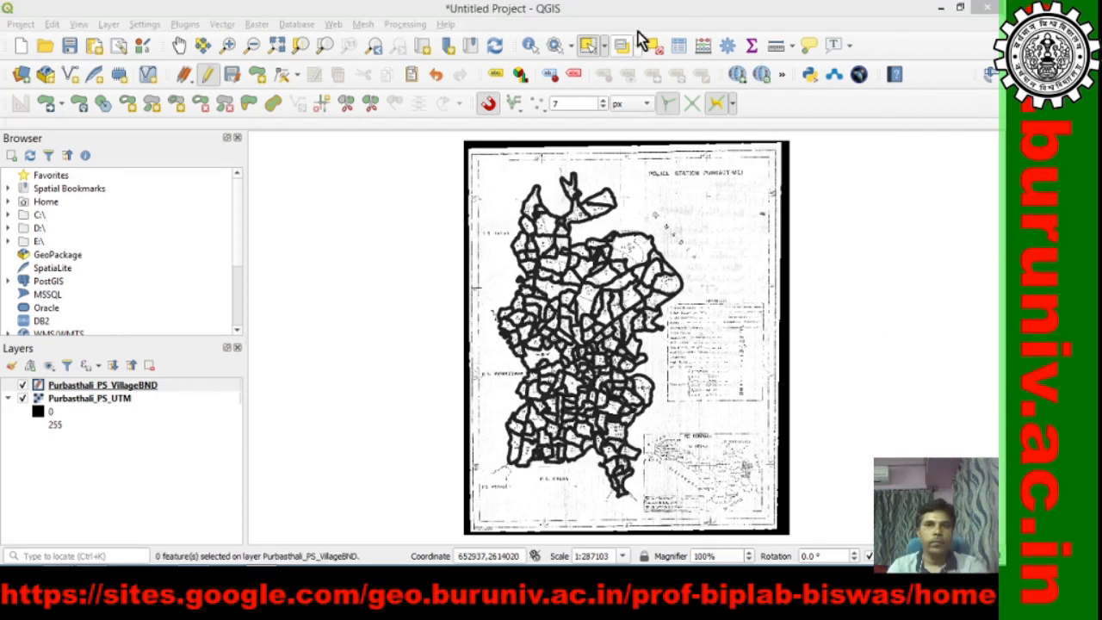
left_click(635, 10)
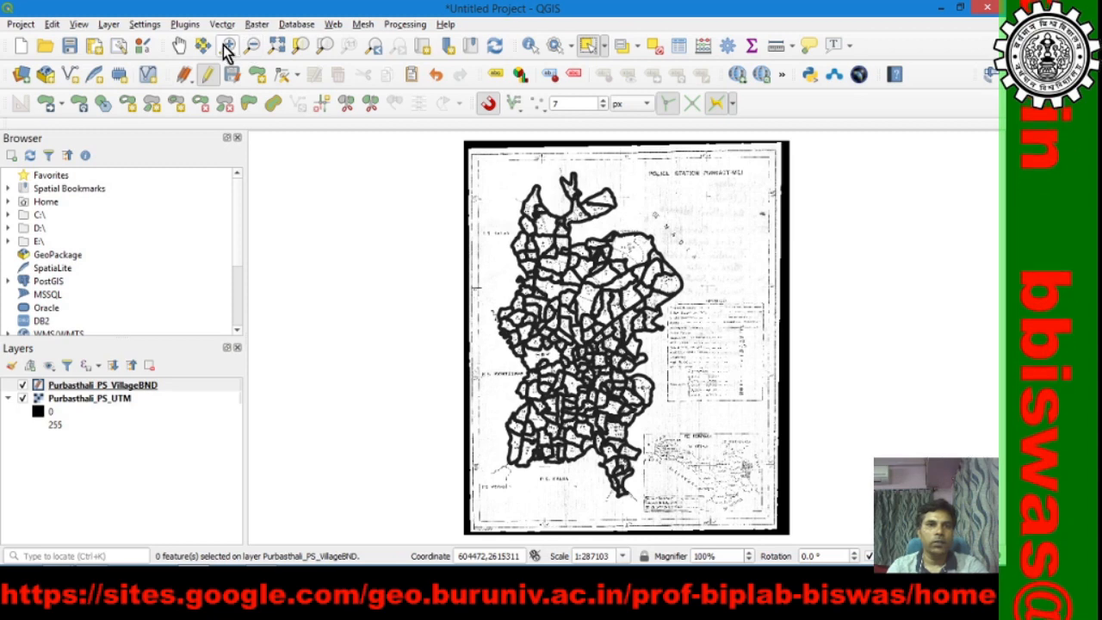
left_click(592, 44)
left_click(641, 310)
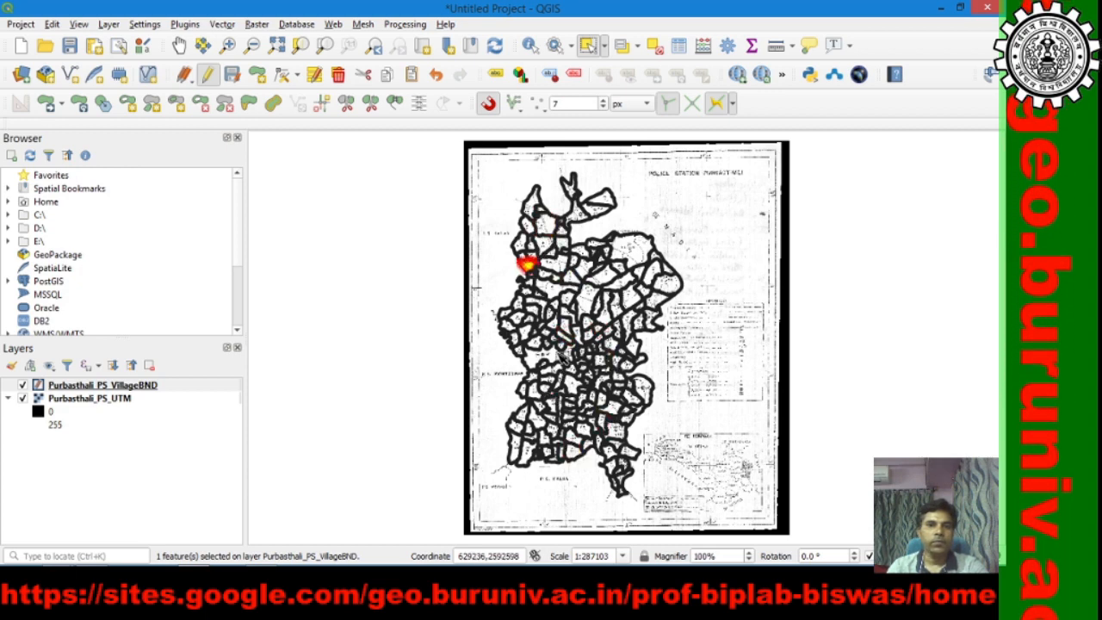
left_click(542, 353)
left_click(635, 301)
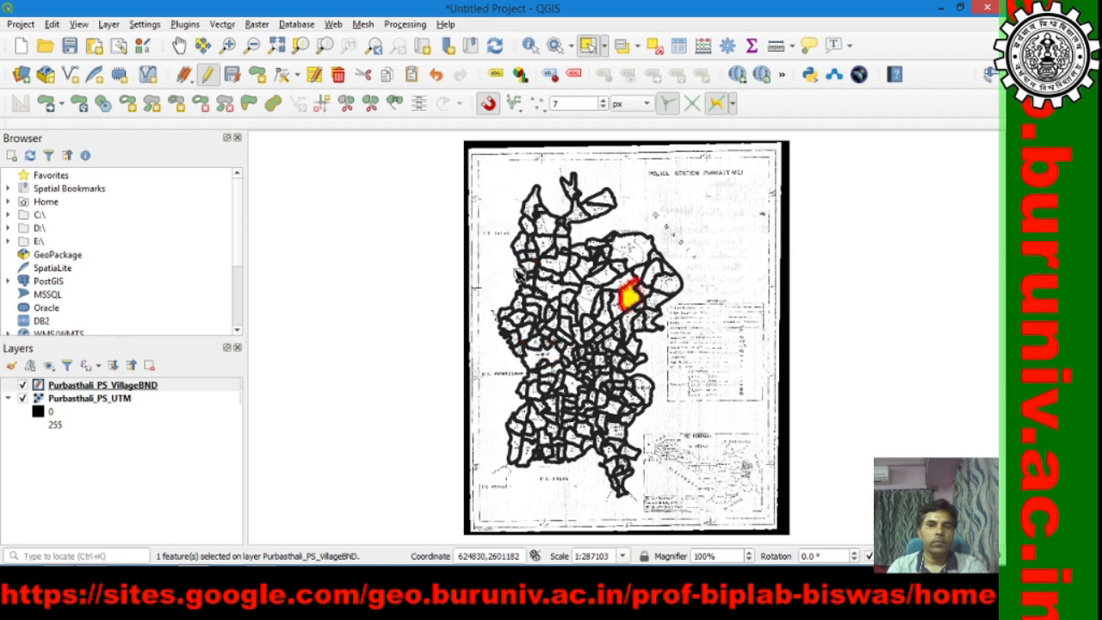
- Clear the polygon selection and save the edits made to the Purbasthali_PS_VillageBND layer
left_click(449, 274)
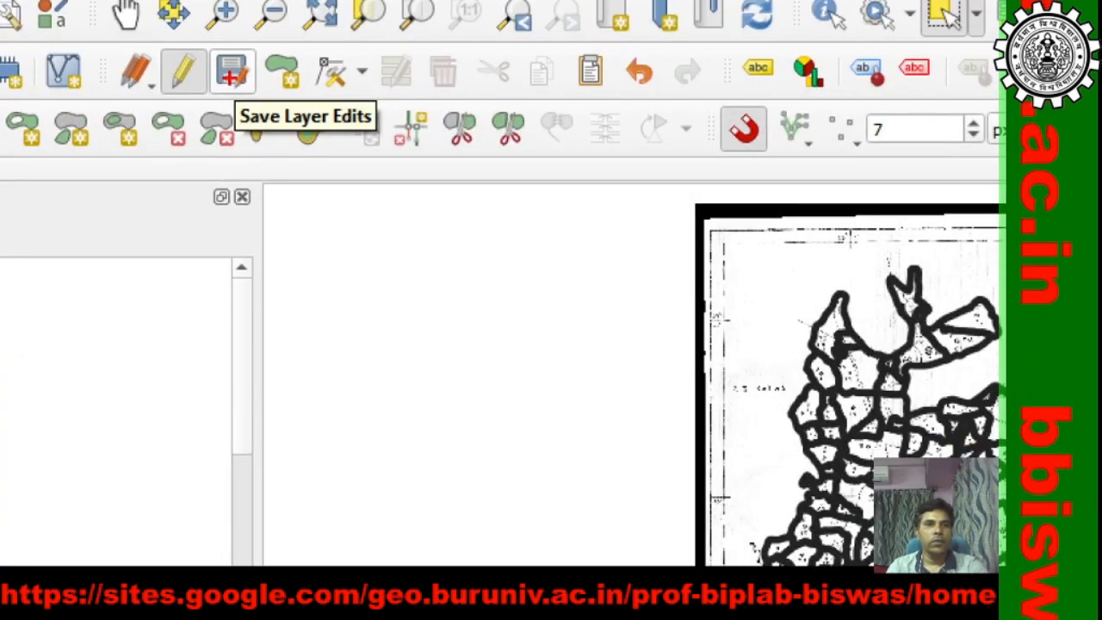
mouse_move(210, 43)
left_mouse_down()
mouse_move(253, 112)
mouse_move(260, 105)
left_mouse_up()
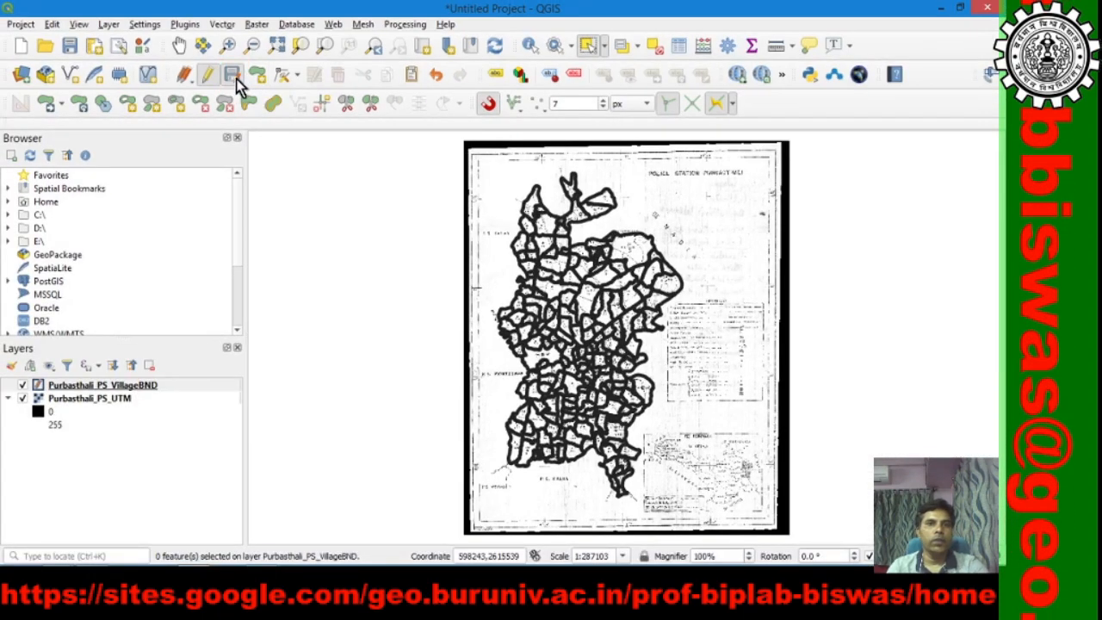
left_click(236, 78)
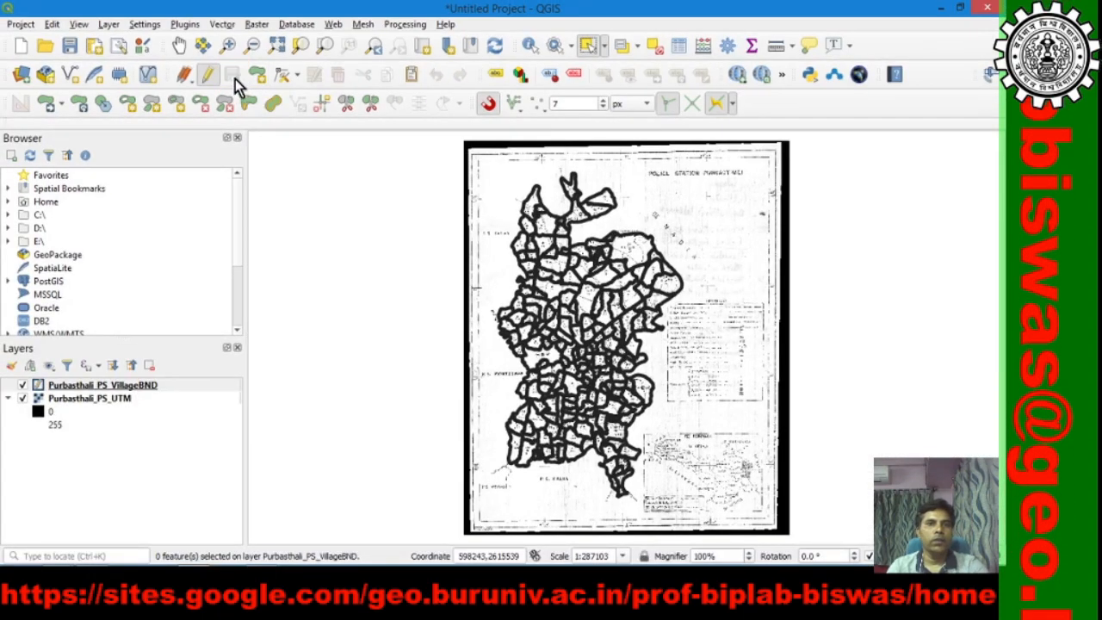